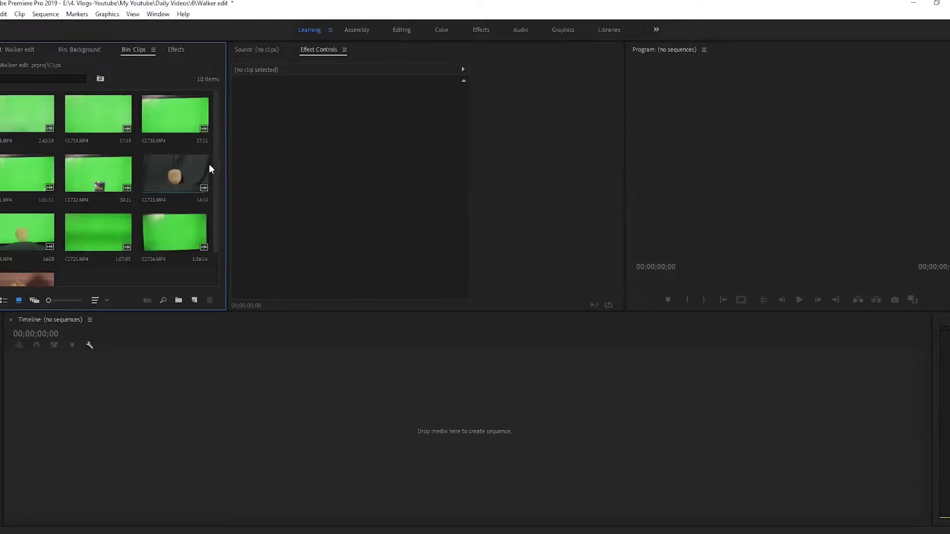
Create a new bin named Screenshots at the top level of the project
{"action": "left_click_drag", "start_coordinate": [215, 156], "coordinate": [215, 185]}
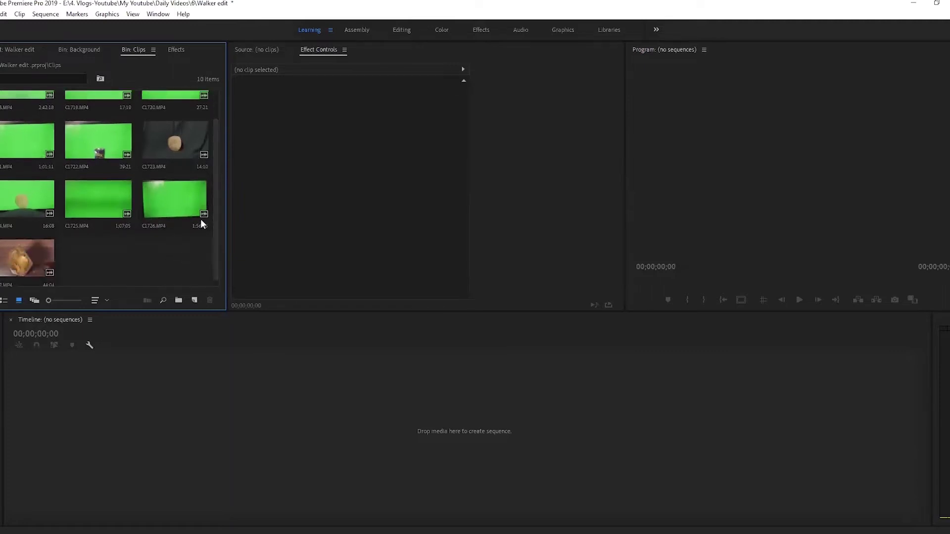
{"action": "scroll", "coordinate": [201, 224], "scroll_direction": "up", "scroll_amount": 1}
{"action": "left_click", "coordinate": [28, 50]}
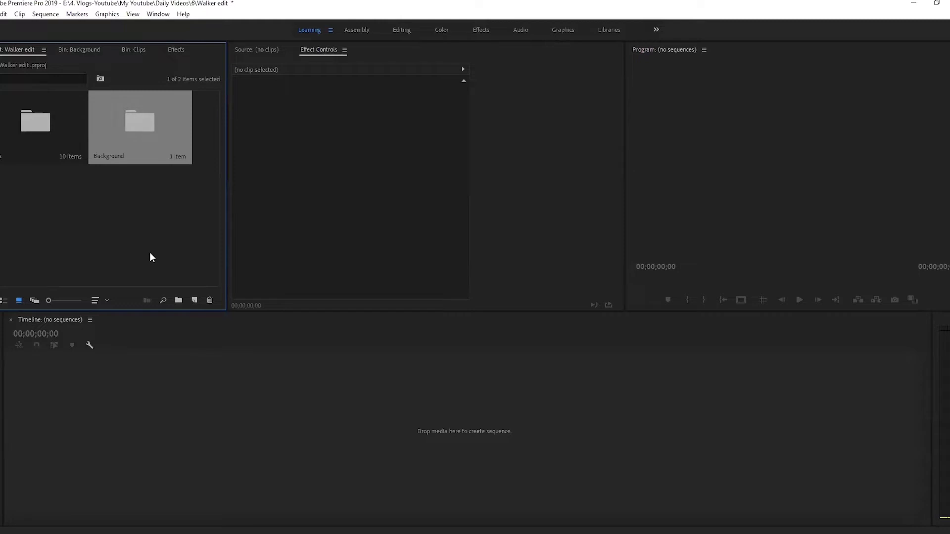
{"action": "left_click", "coordinate": [179, 301]}
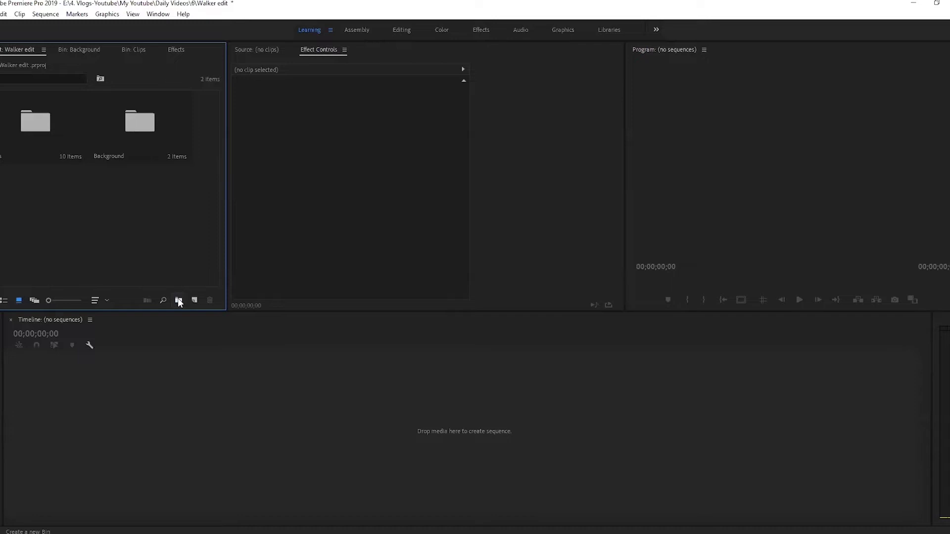
{"action": "left_click", "coordinate": [179, 301]}
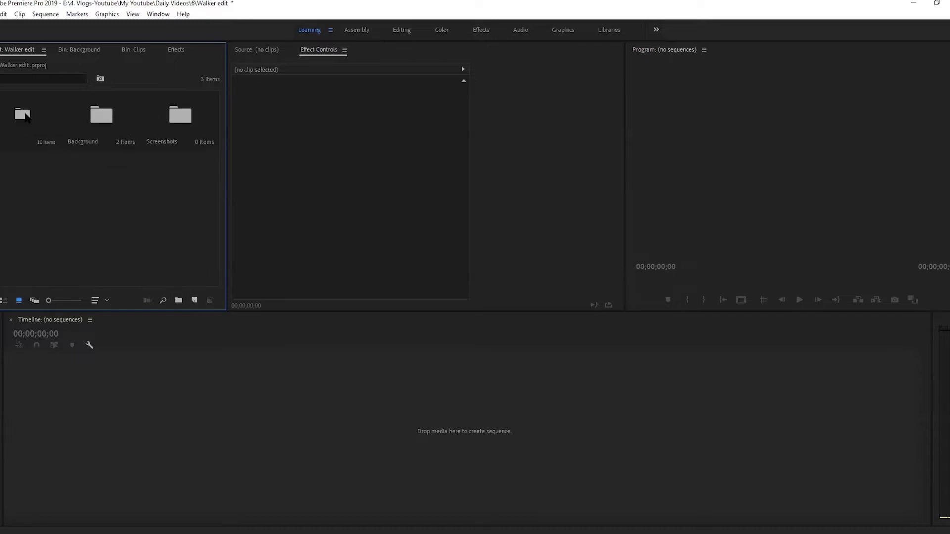
Create a sequence from C1718.MP4 in the Clips bin, using a section lasting about 12 seconds
{"action": "double_click", "coordinate": [25, 112]}
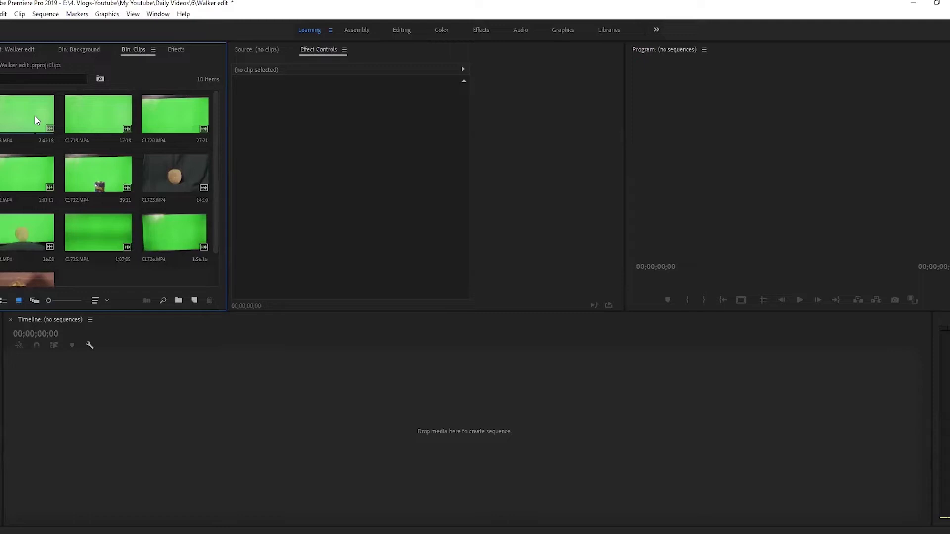
{"action": "left_click_drag", "start_coordinate": [9, 115], "coordinate": [177, 423]}
{"action": "left_click", "coordinate": [177, 423]}
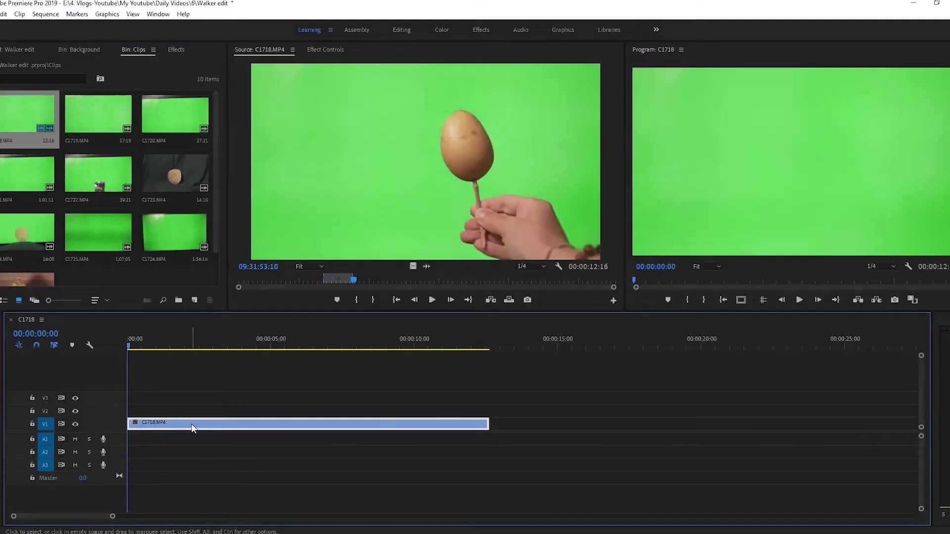
Set the speed of the C1718.MP4 clip in the timeline to 350%
{"action": "right_click", "coordinate": [194, 428]}
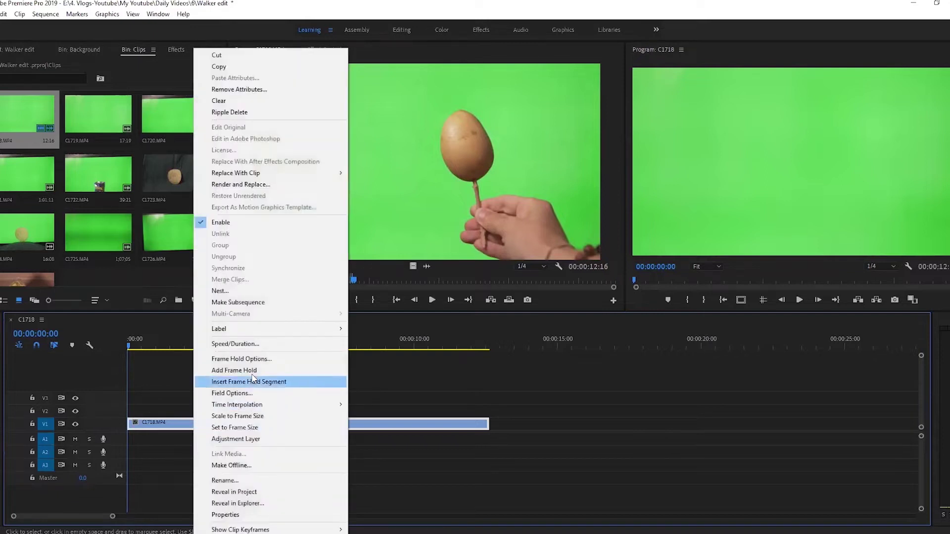
{"action": "left_click", "coordinate": [235, 344]}
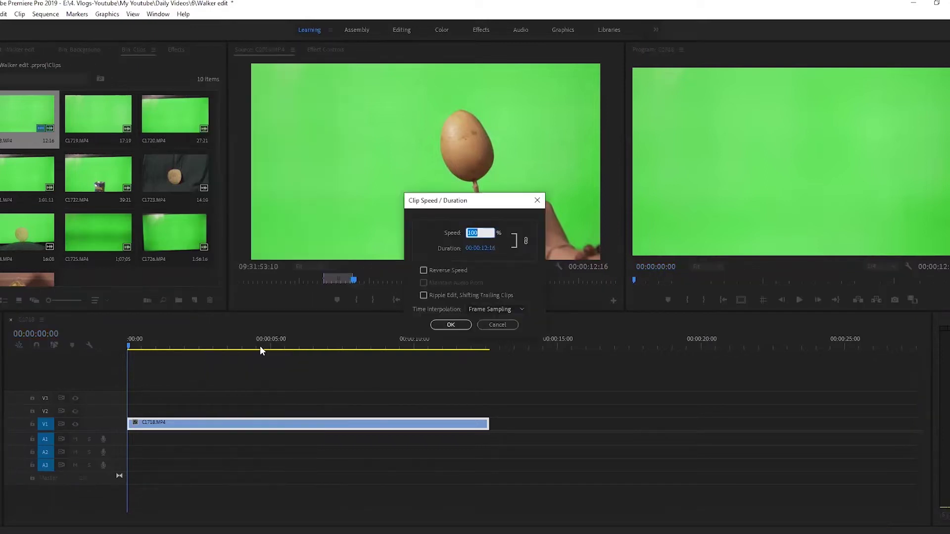
{"action": "type", "text": "350"}
{"action": "key", "text": "Return"}
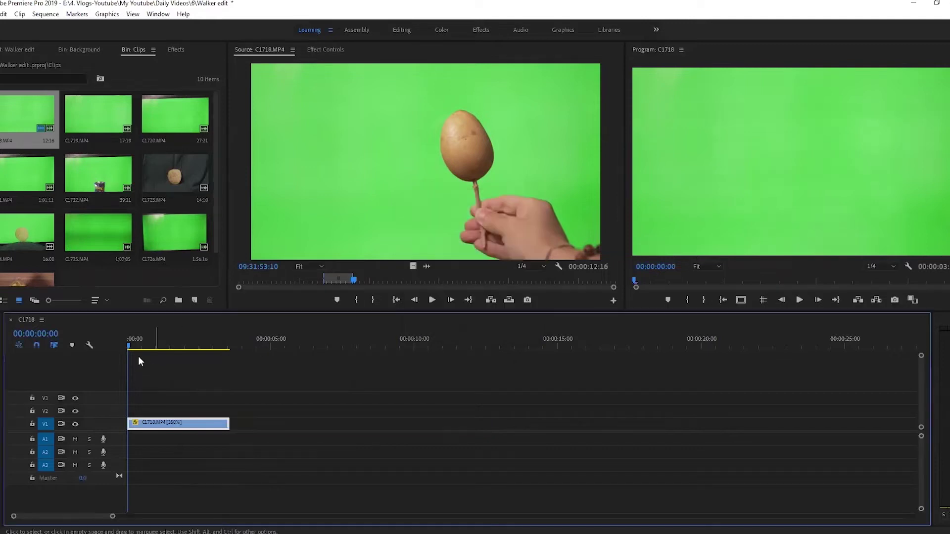
Apply the Ultra Key effect to the C1718.MP4 clip with the playhead at a frame showing the potato on the stick
{"action": "left_click_drag", "start_coordinate": [129, 345], "coordinate": [198, 349]}
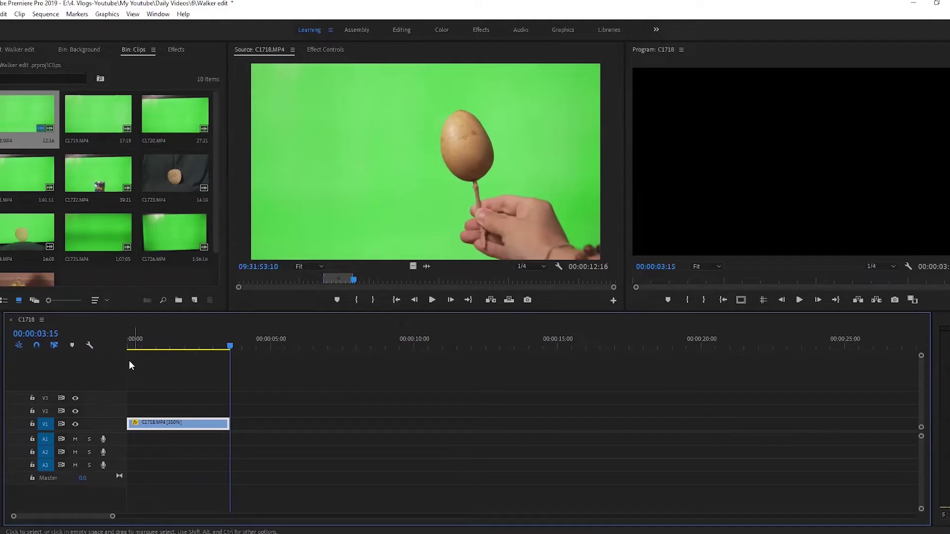
{"action": "left_click", "coordinate": [204, 342]}
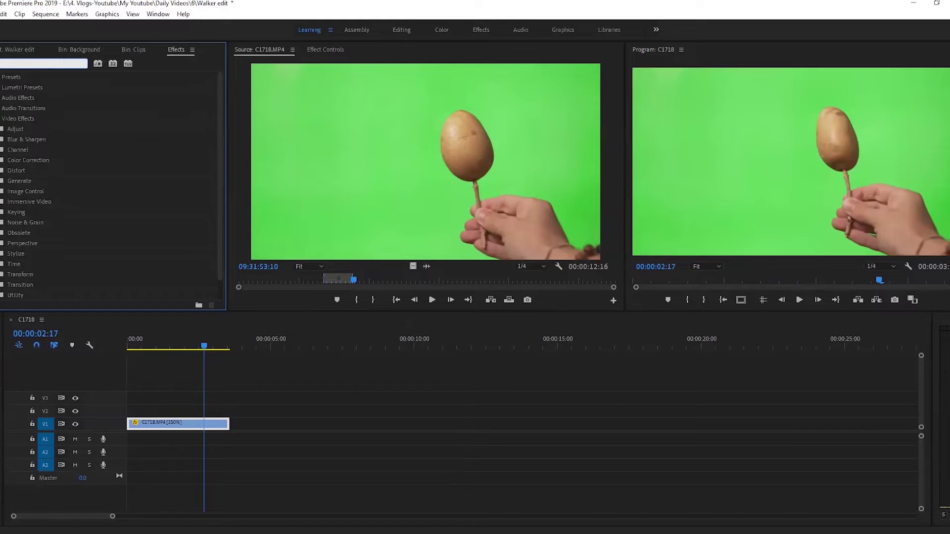
{"action": "type", "text": "key"}
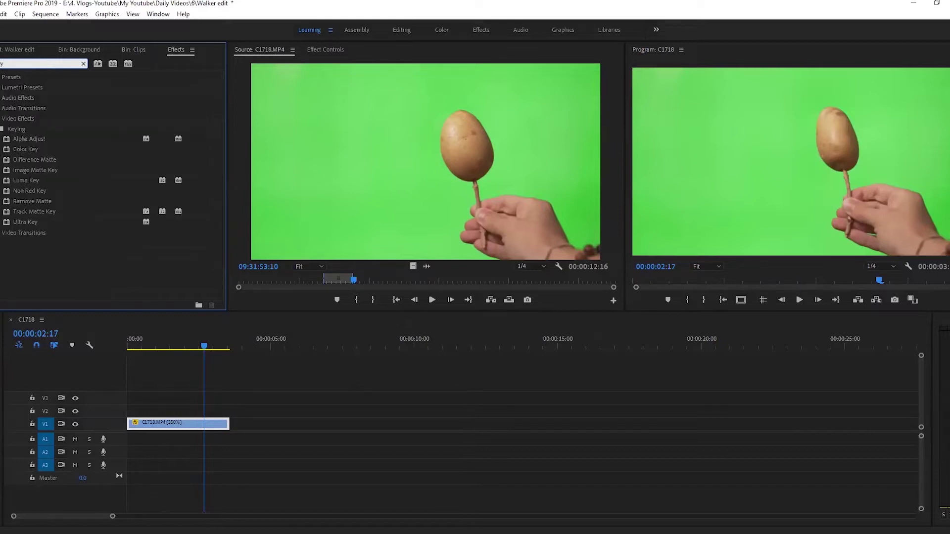
{"action": "left_click", "coordinate": [30, 222]}
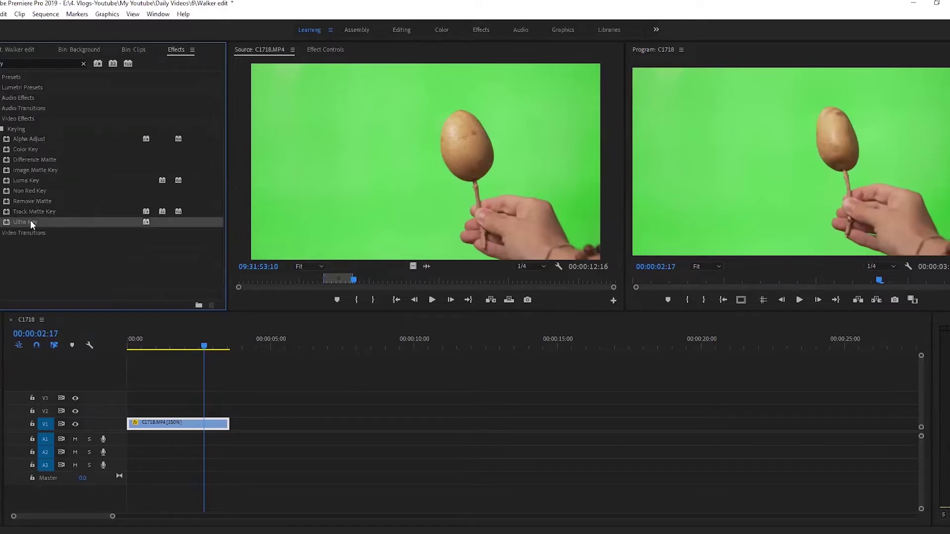
{"action": "double_click", "coordinate": [31, 221]}
Sample the green screen as the Ultra Key colour, choose the Aggressive setting and play back the keyed clip
{"action": "left_click", "coordinate": [366, 289]}
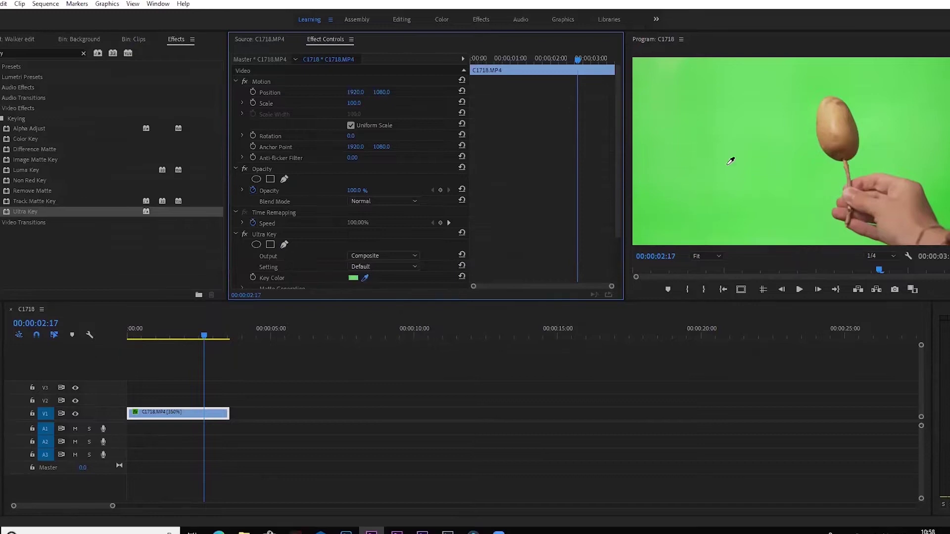
{"action": "left_click", "coordinate": [747, 159]}
{"action": "left_click_drag", "start_coordinate": [621, 197], "coordinate": [620, 242]}
{"action": "left_click", "coordinate": [404, 218]}
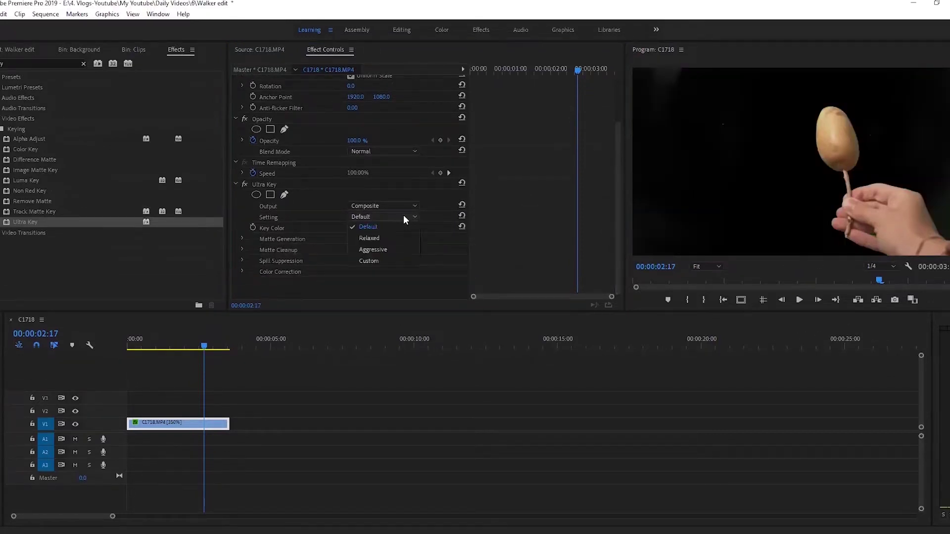
{"action": "left_click", "coordinate": [392, 250]}
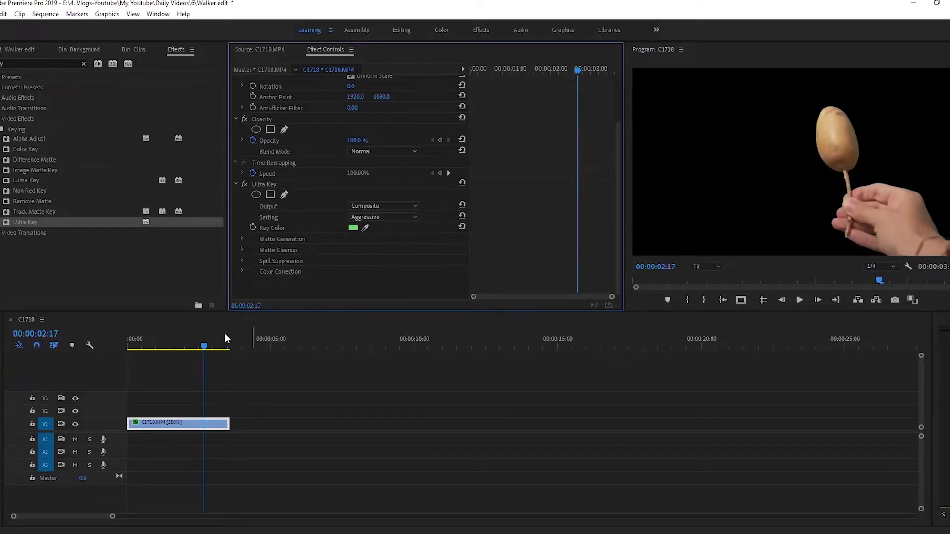
{"action": "left_click_drag", "start_coordinate": [205, 346], "coordinate": [127, 343]}
{"action": "key", "text": "space"}
Set the Ultra Key Matte Generation values to Transparency 50, Highlight 37, Tolerance 100 and Pedestal 100, checking the potato's edges at 50% zoom
{"action": "left_click", "coordinate": [707, 267]}
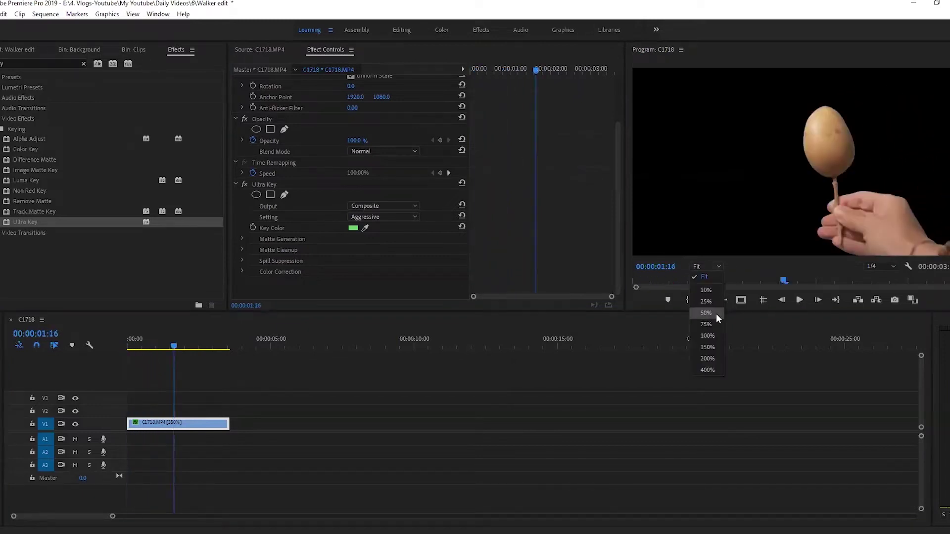
{"action": "left_click", "coordinate": [716, 314]}
{"action": "left_click_drag", "start_coordinate": [784, 257], "coordinate": [818, 259]}
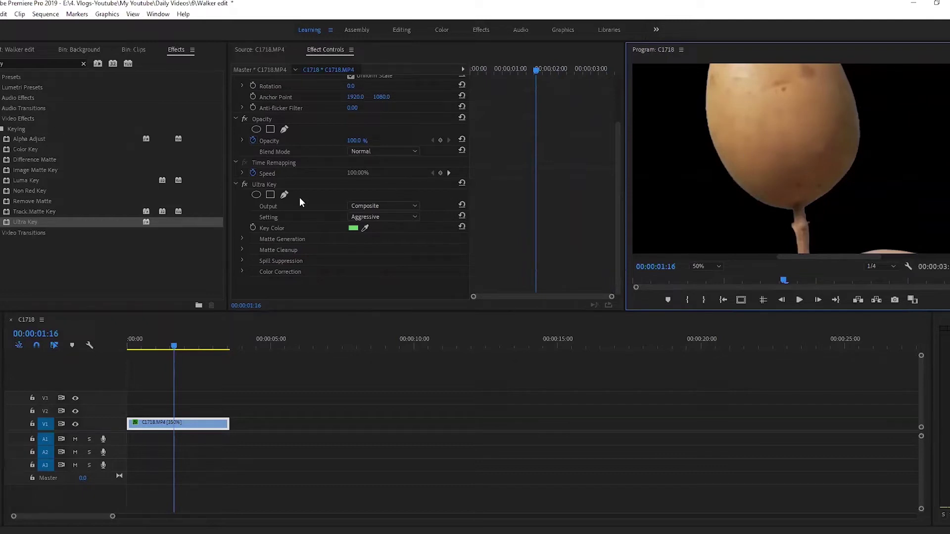
{"action": "left_click", "coordinate": [242, 238]}
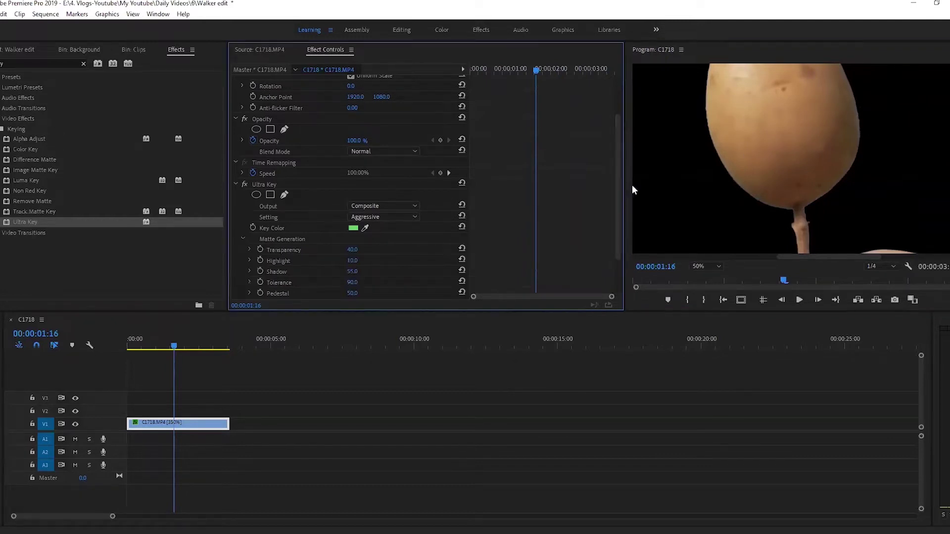
{"action": "left_click_drag", "start_coordinate": [616, 179], "coordinate": [619, 221]}
{"action": "left_click", "coordinate": [350, 199]}
{"action": "type", "text": "64"}
{"action": "key", "text": "Return"}
{"action": "left_click_drag", "start_coordinate": [353, 199], "coordinate": [377, 243]}
{"action": "left_click", "coordinate": [708, 267]}
{"action": "left_click", "coordinate": [711, 303]}
Set the Ultra Key Matte Cleanup values to Choke 20 and Soften 34, and play back the clip from its start
{"action": "left_click", "coordinate": [242, 253]}
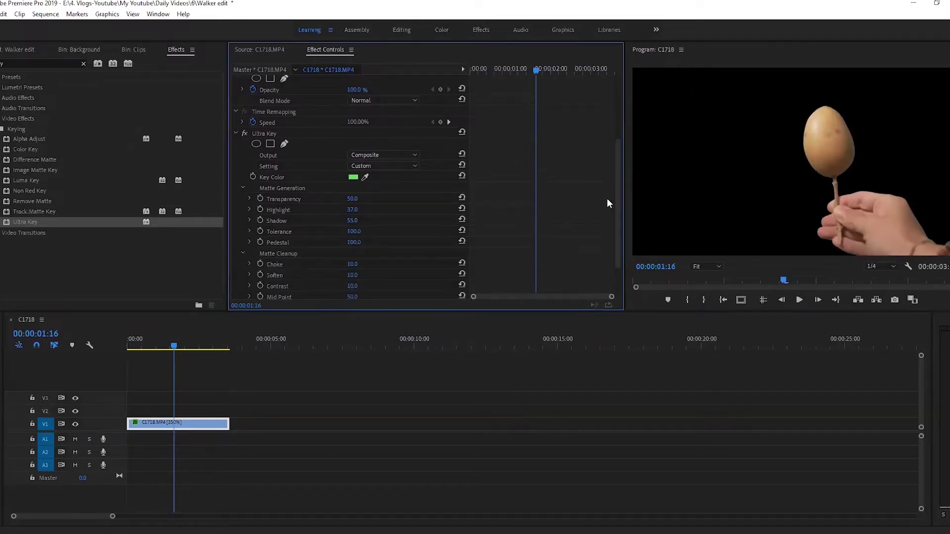
{"action": "left_click_drag", "start_coordinate": [619, 213], "coordinate": [361, 228]}
{"action": "left_click_drag", "start_coordinate": [353, 217], "coordinate": [362, 218]}
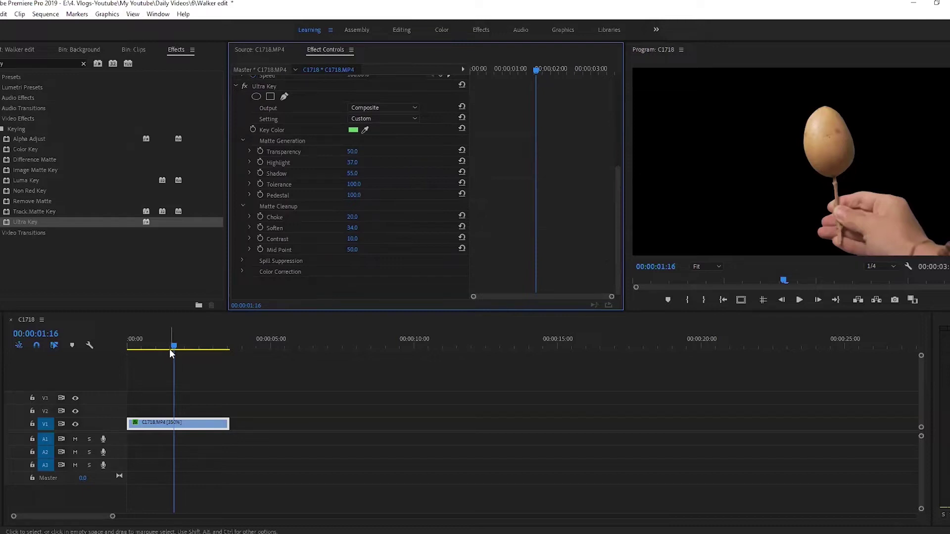
{"action": "left_click_drag", "start_coordinate": [174, 344], "coordinate": [91, 349]}
{"action": "key", "text": "space"}
{"action": "left_click_drag", "start_coordinate": [135, 349], "coordinate": [89, 347]}
At 00:00:00:12, start a free-drawn opacity mask along the potato's lower edge where it meets the stick
{"action": "left_click_drag", "start_coordinate": [622, 223], "coordinate": [617, 132]}
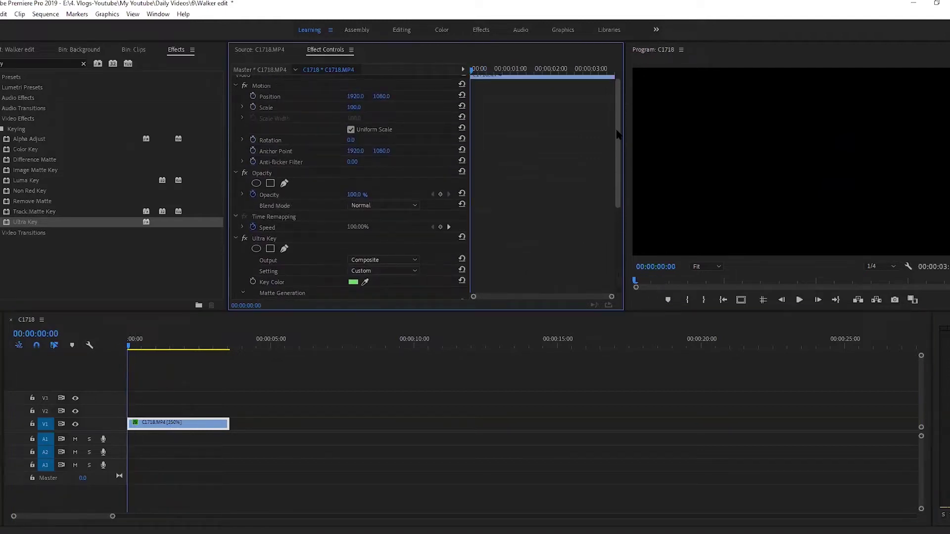
{"action": "left_click", "coordinate": [236, 238]}
{"action": "left_click_drag", "start_coordinate": [132, 346], "coordinate": [142, 348]}
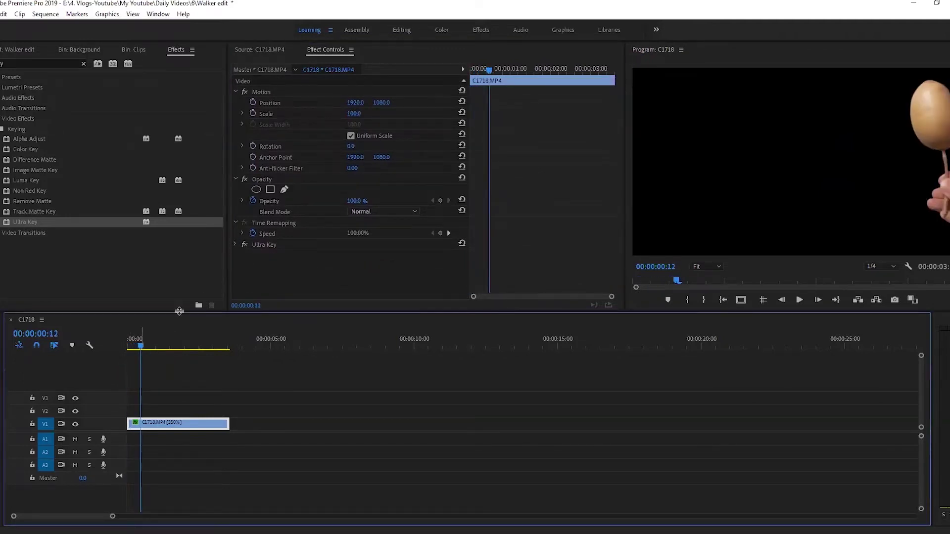
{"action": "left_click", "coordinate": [284, 191]}
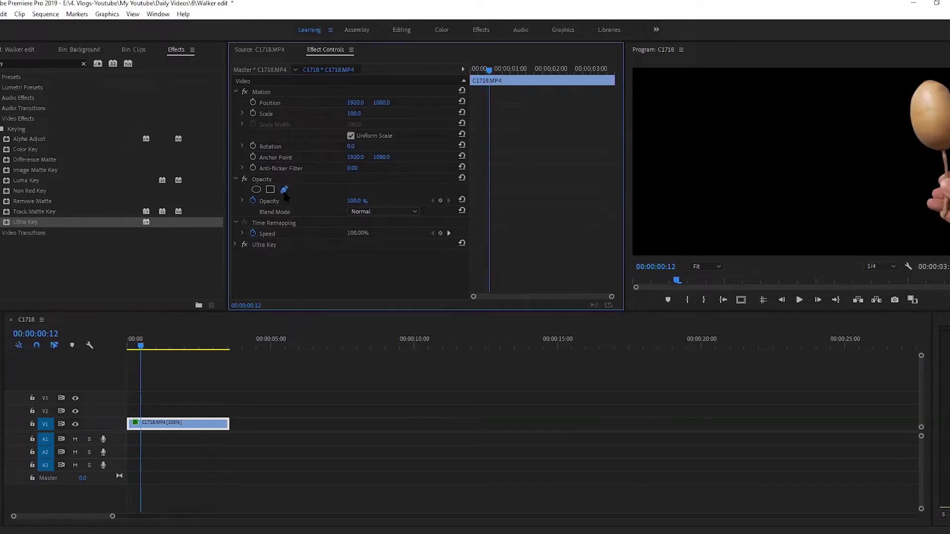
{"action": "left_click", "coordinate": [802, 164]}
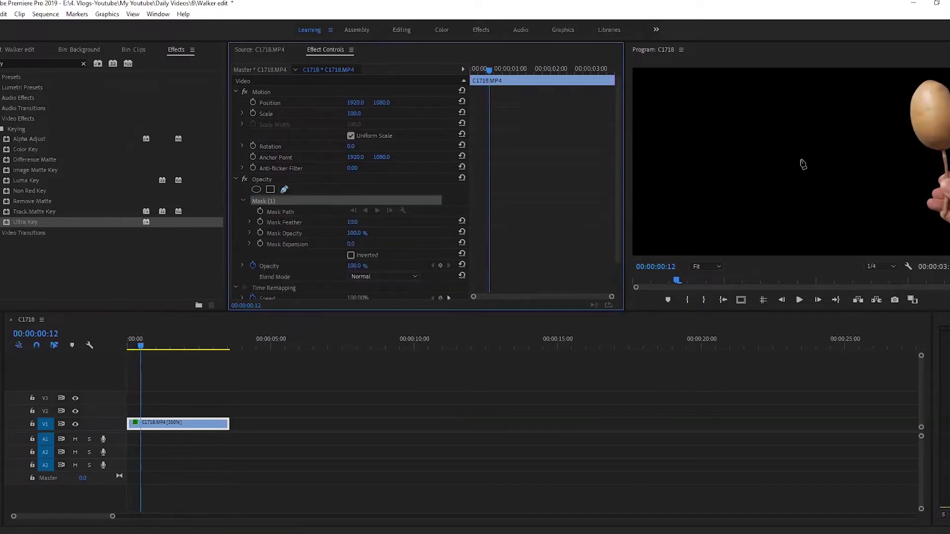
{"action": "left_click", "coordinate": [716, 271]}
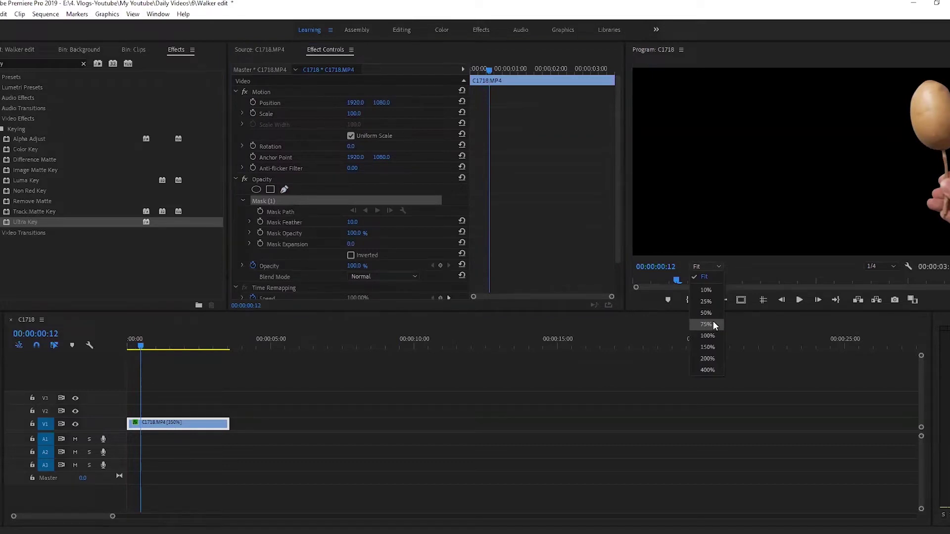
{"action": "left_click", "coordinate": [713, 325]}
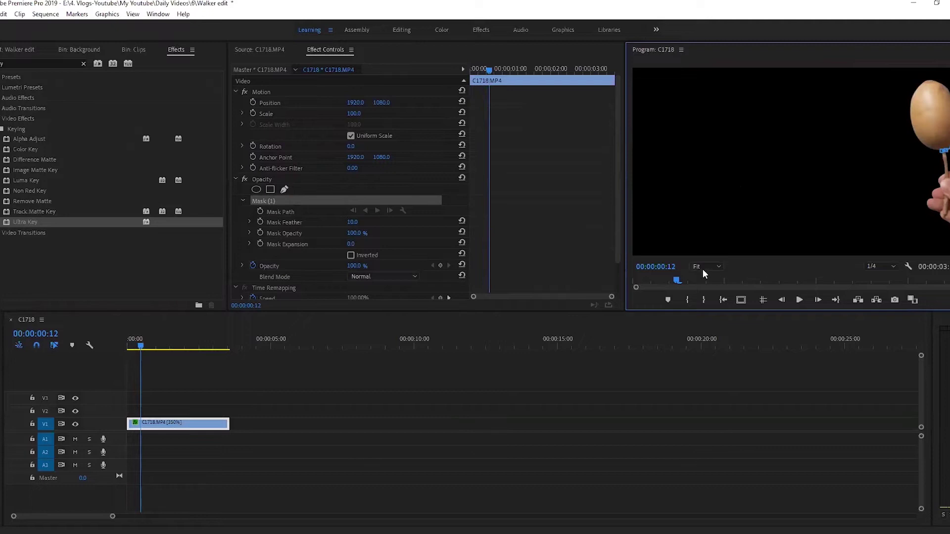
Continue the opacity mask path in a wide loop around the potato, running beyond the frame edge, with the view at 10%
{"action": "left_click", "coordinate": [707, 269]}
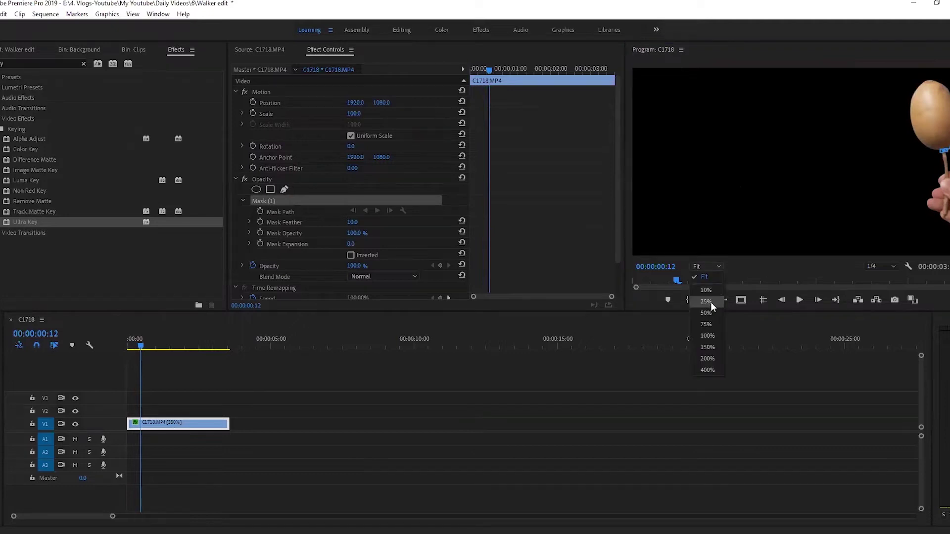
{"action": "left_click", "coordinate": [711, 302]}
{"action": "left_click", "coordinate": [717, 268]}
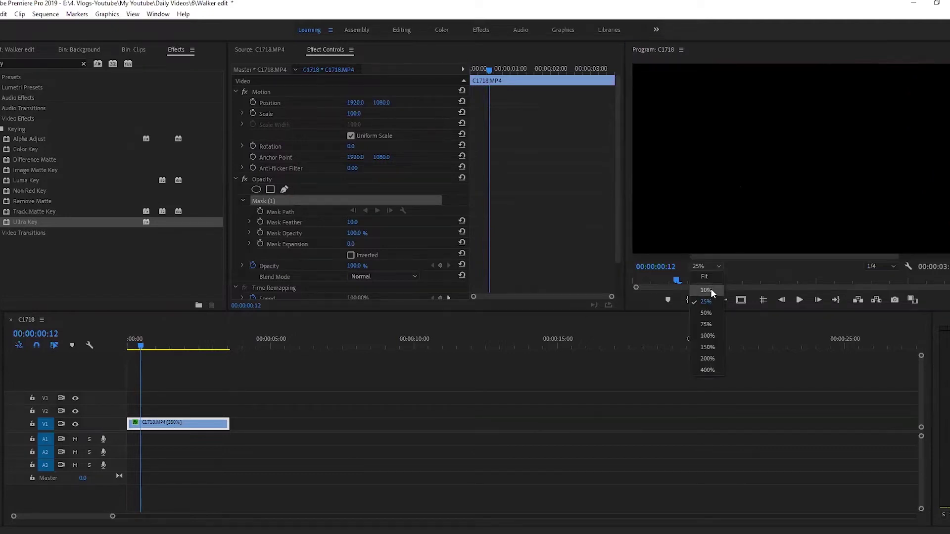
{"action": "left_click", "coordinate": [710, 289]}
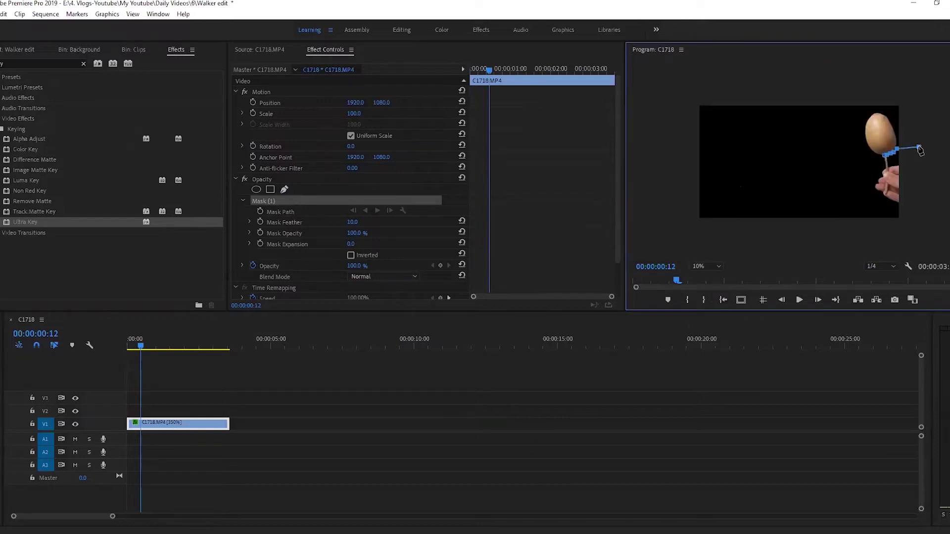
{"action": "left_click", "coordinate": [911, 108]}
{"action": "left_click", "coordinate": [889, 93]}
{"action": "left_click", "coordinate": [853, 102]}
{"action": "left_click", "coordinate": [847, 127]}
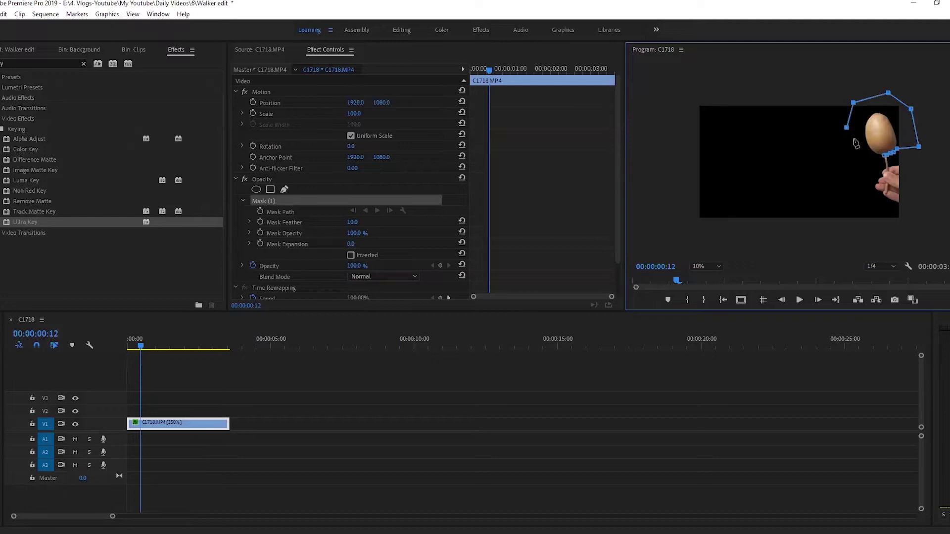
{"action": "left_click", "coordinate": [861, 157]}
At 100% zoom, finish the opacity mask path along the potato's lower edge beside the stick and close it at its starting point
{"action": "left_click", "coordinate": [712, 271]}
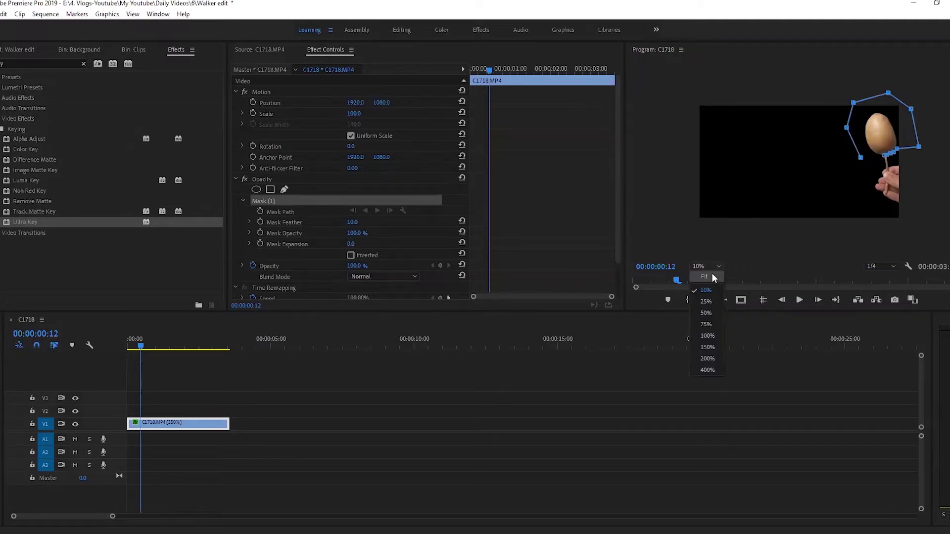
{"action": "left_click", "coordinate": [701, 273]}
{"action": "left_click", "coordinate": [705, 267]}
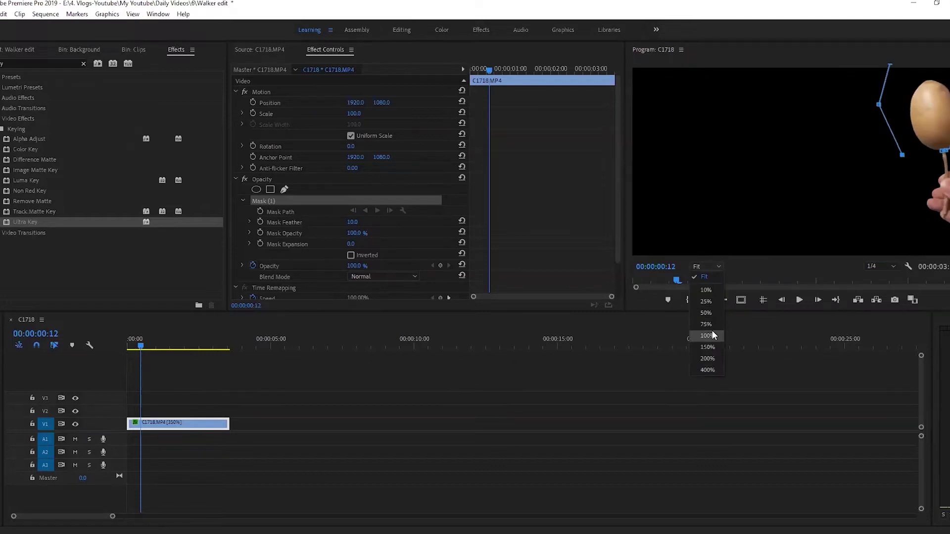
{"action": "left_click", "coordinate": [706, 335]}
{"action": "left_click_drag", "start_coordinate": [839, 260], "coordinate": [926, 257]}
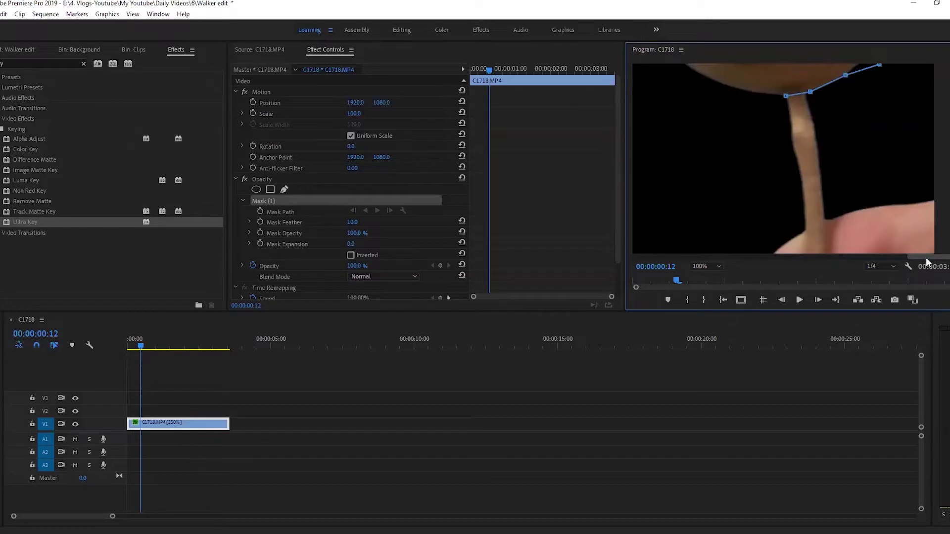
{"action": "left_click", "coordinate": [719, 102]}
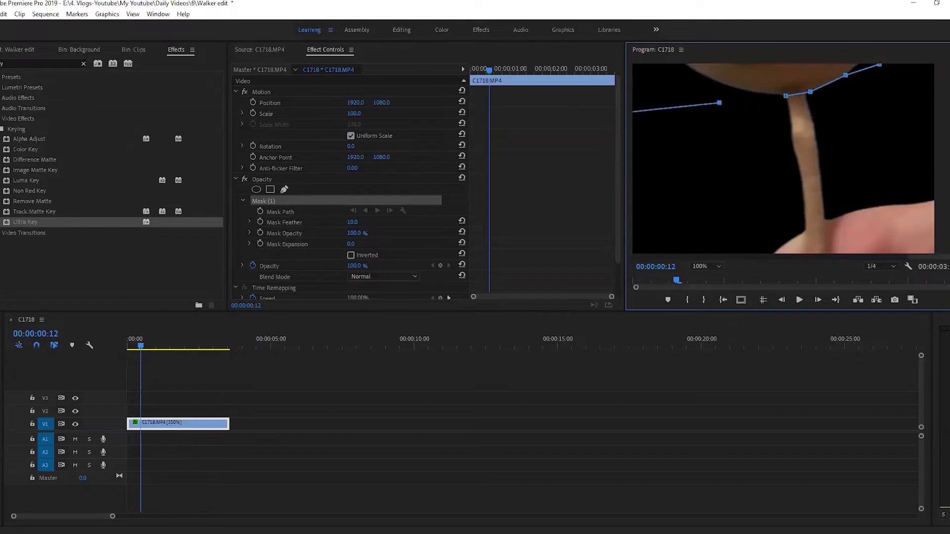
{"action": "left_click", "coordinate": [757, 99]}
{"action": "left_click", "coordinate": [787, 99]}
Keyframe the potato clip's Mask Path at 00:00:00:12 and track it forward, with the playhead finally placed at 00:00:00:19
{"action": "left_click", "coordinate": [188, 423]}
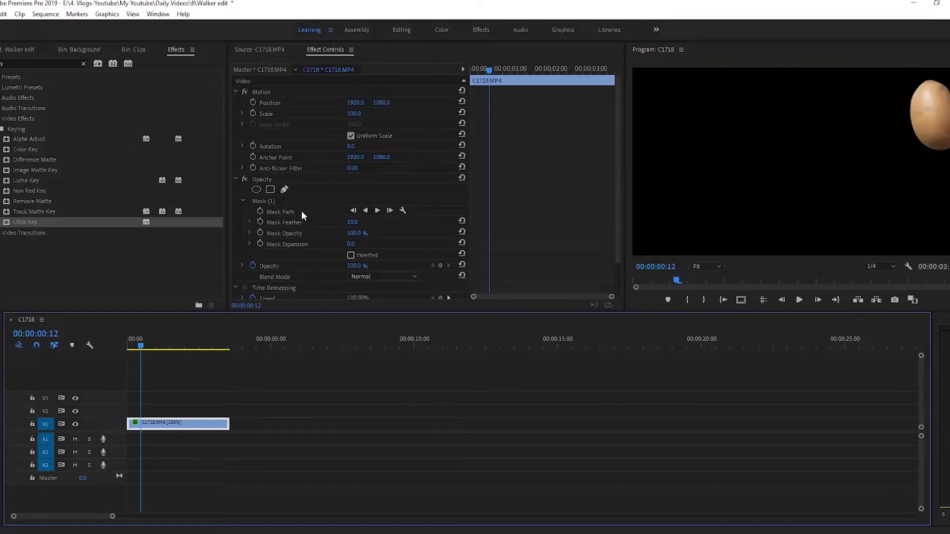
{"action": "left_click", "coordinate": [260, 210]}
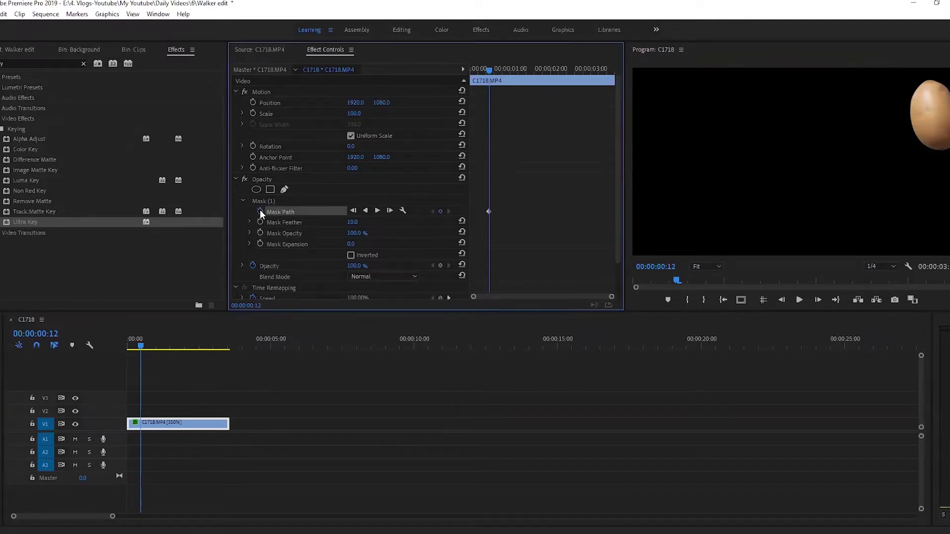
{"action": "left_click", "coordinate": [379, 209]}
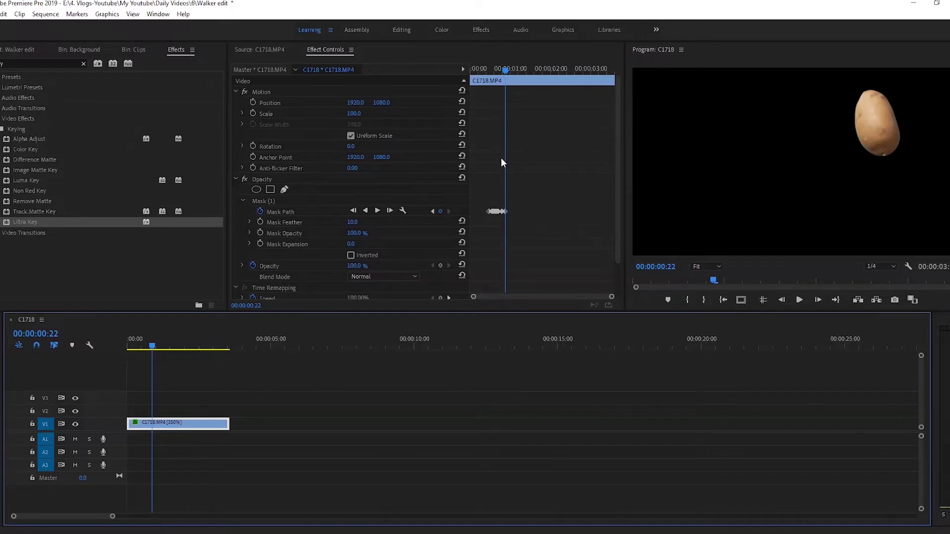
{"action": "mouse_move", "coordinate": [503, 67]}
{"action": "left_mouse_down"}
{"action": "mouse_move", "coordinate": [478, 70]}
{"action": "mouse_move", "coordinate": [501, 74]}
{"action": "left_mouse_up"}
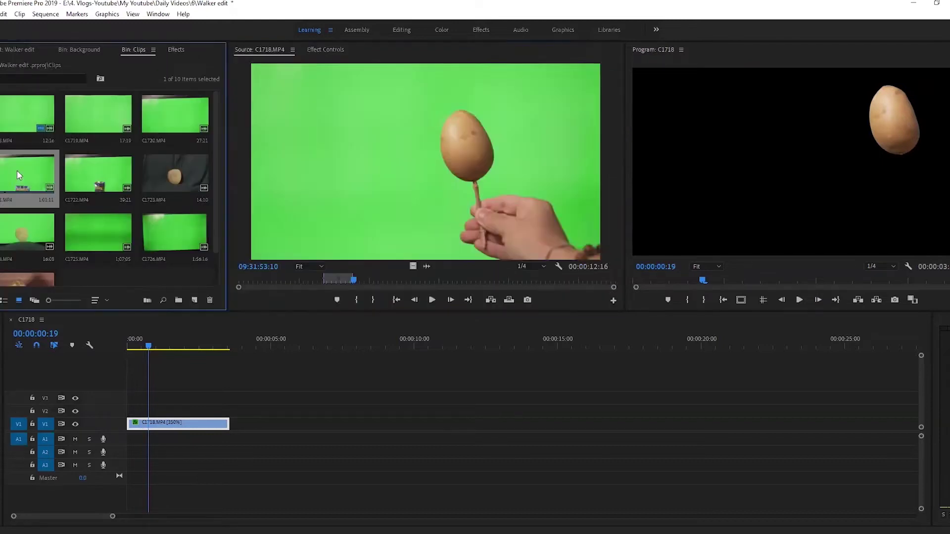
Find the upright crisp packet in source clip C1722.MP4 and export its frame at 09:35:52:05 as a JPEG still
{"action": "double_click", "coordinate": [19, 172]}
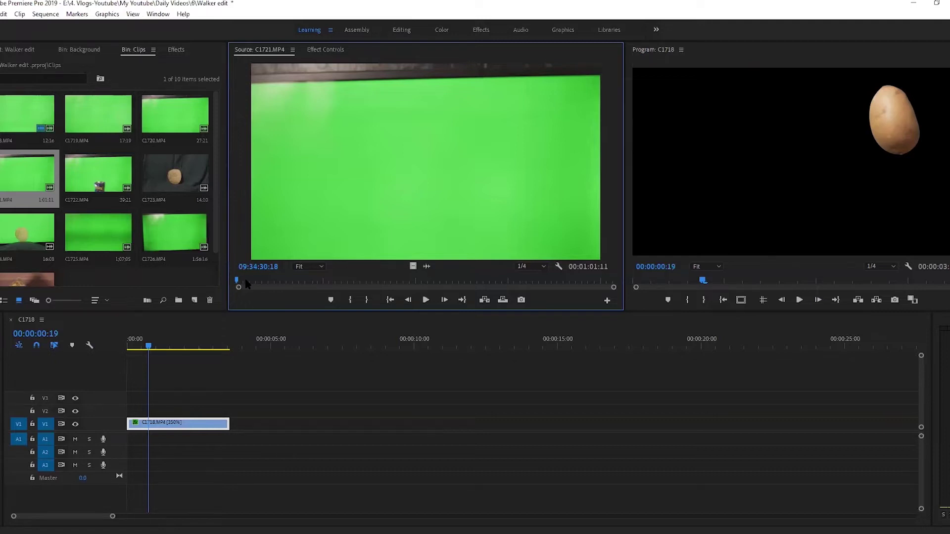
{"action": "left_click_drag", "start_coordinate": [282, 280], "coordinate": [343, 283]}
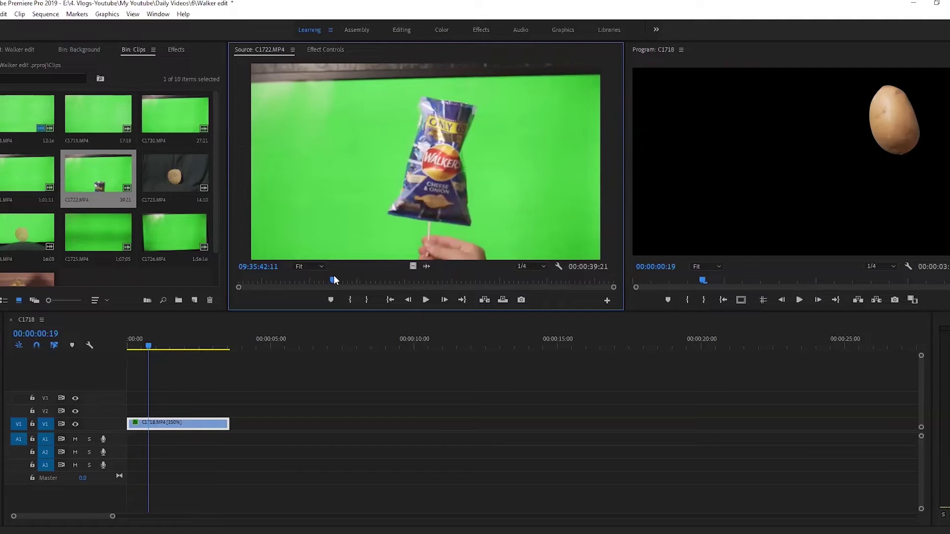
{"action": "key", "text": "space"}
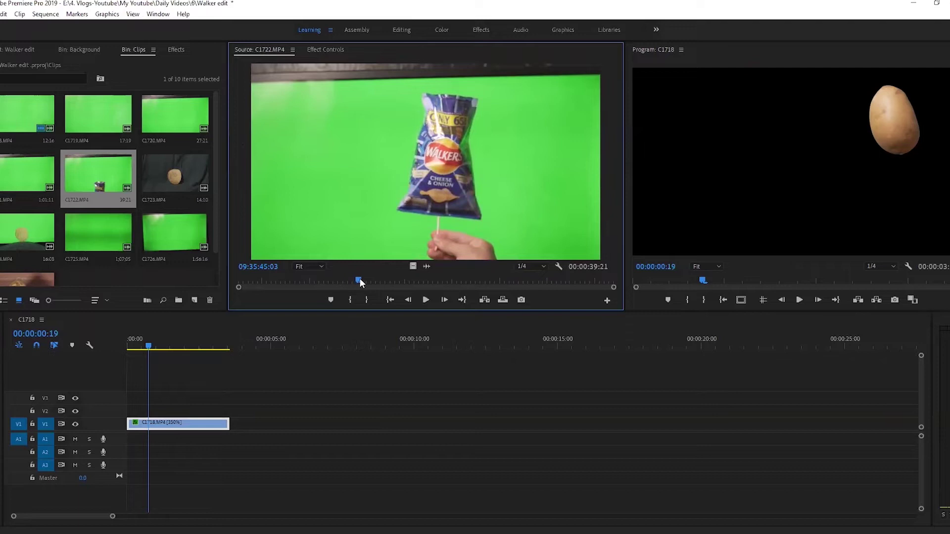
{"action": "left_click_drag", "start_coordinate": [383, 282], "coordinate": [427, 284]}
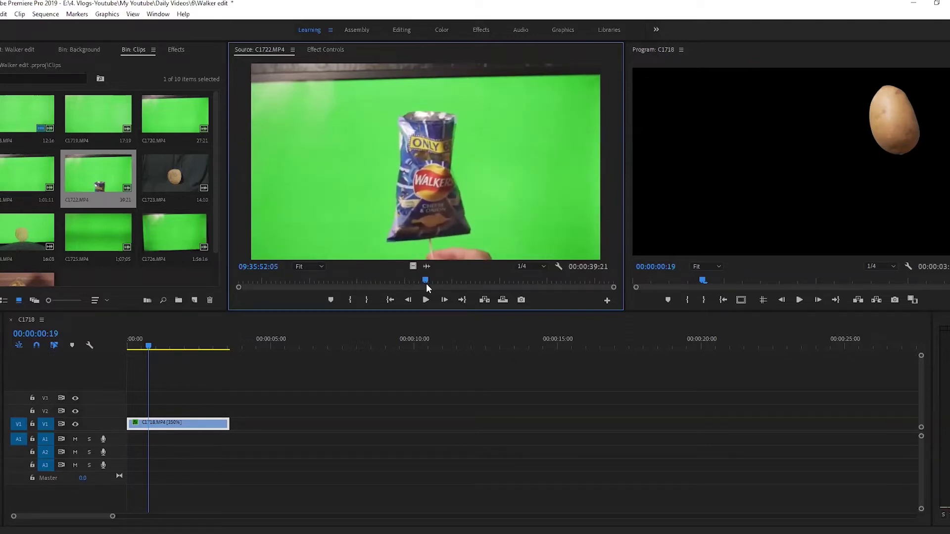
{"action": "left_click", "coordinate": [522, 300]}
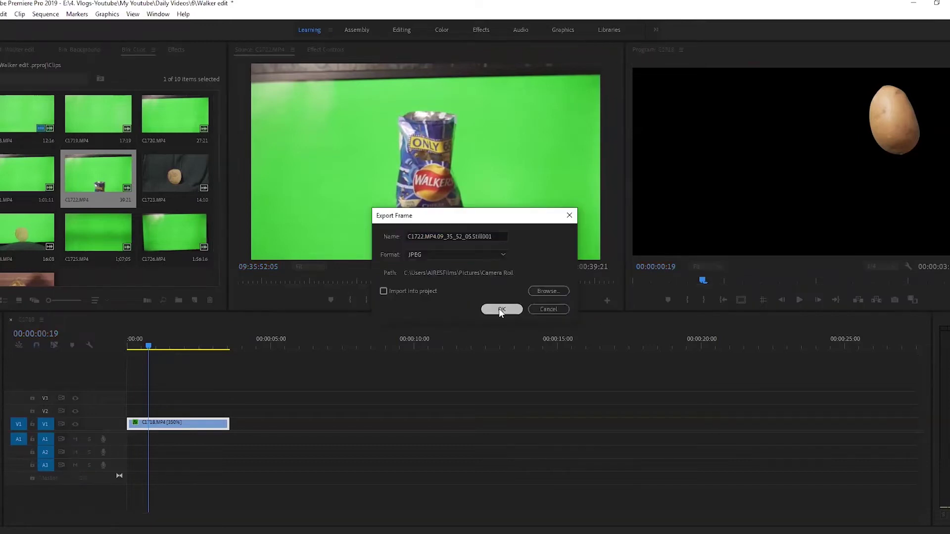
{"action": "left_click", "coordinate": [500, 310]}
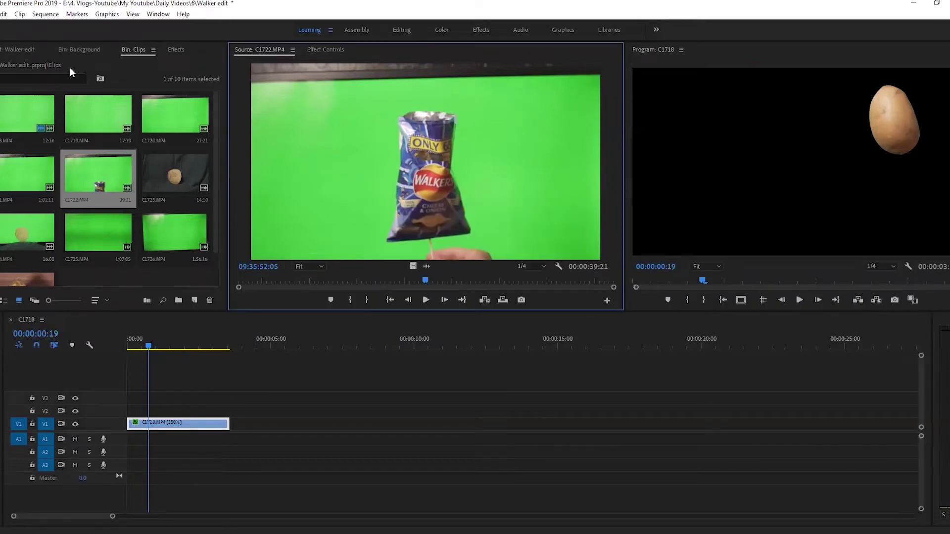
Import the exported crisp packet still into the Screenshots bin and place it on track V2 starting at 00:00:00:19
{"action": "left_click", "coordinate": [19, 50]}
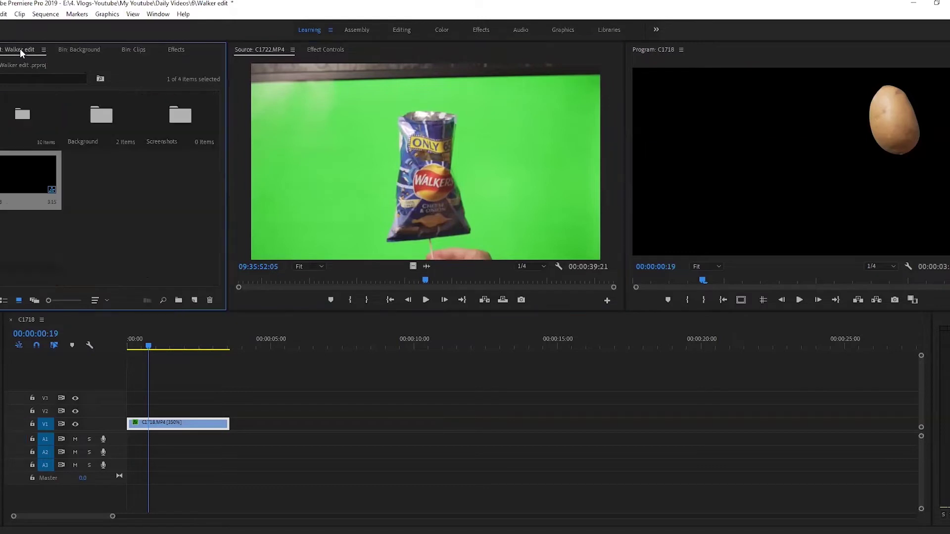
{"action": "double_click", "coordinate": [182, 119]}
{"action": "key", "text": "ctrl+i"}
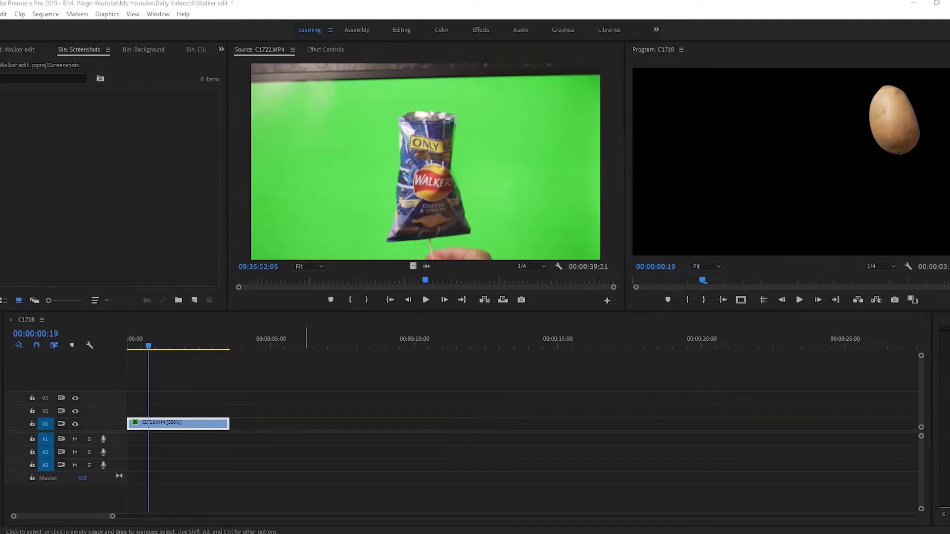
{"action": "left_click_drag", "start_coordinate": [307, 342], "coordinate": [49, 131]}
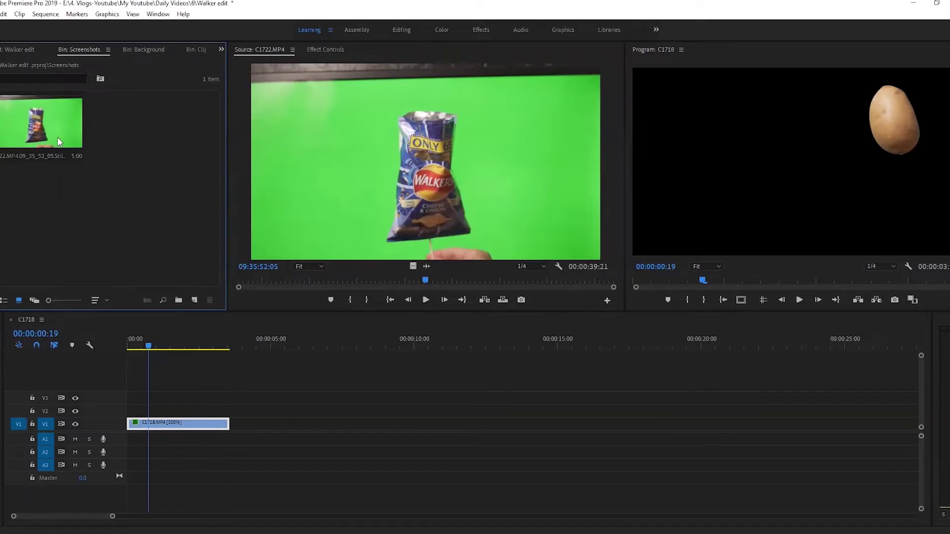
{"action": "left_click", "coordinate": [43, 131]}
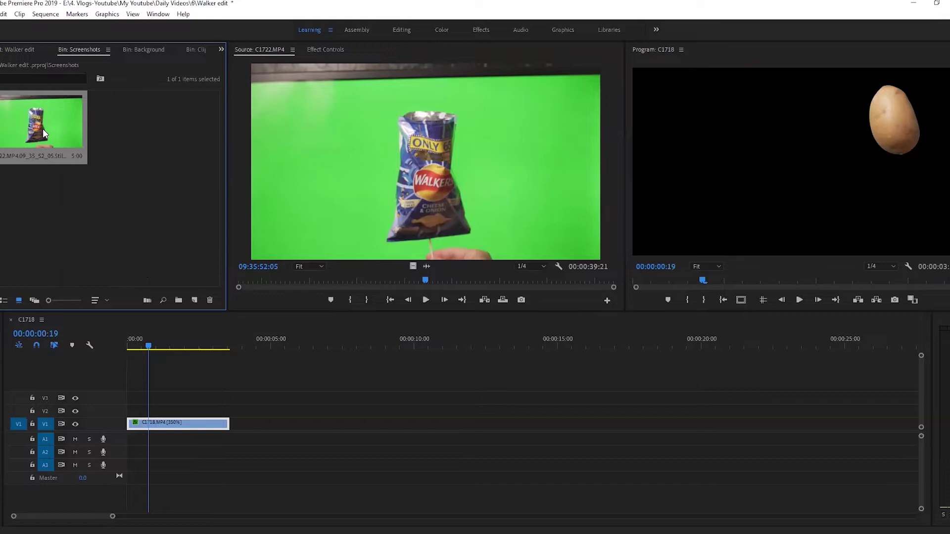
{"action": "left_click_drag", "start_coordinate": [43, 129], "coordinate": [151, 410]}
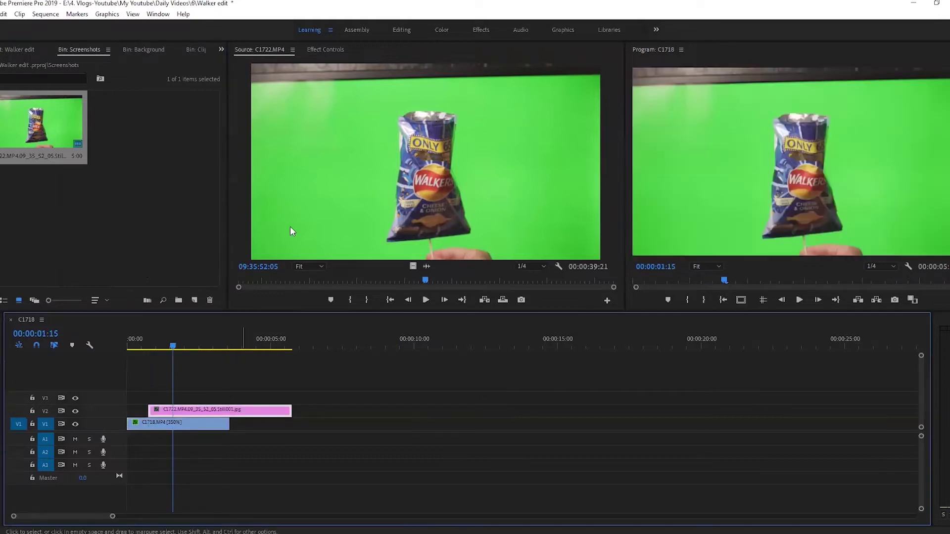
Start a free-drawn opacity mask on the still along the crisp packet's lower edge, excluding the stick and hand, at 50% zoom
{"action": "left_click", "coordinate": [327, 49]}
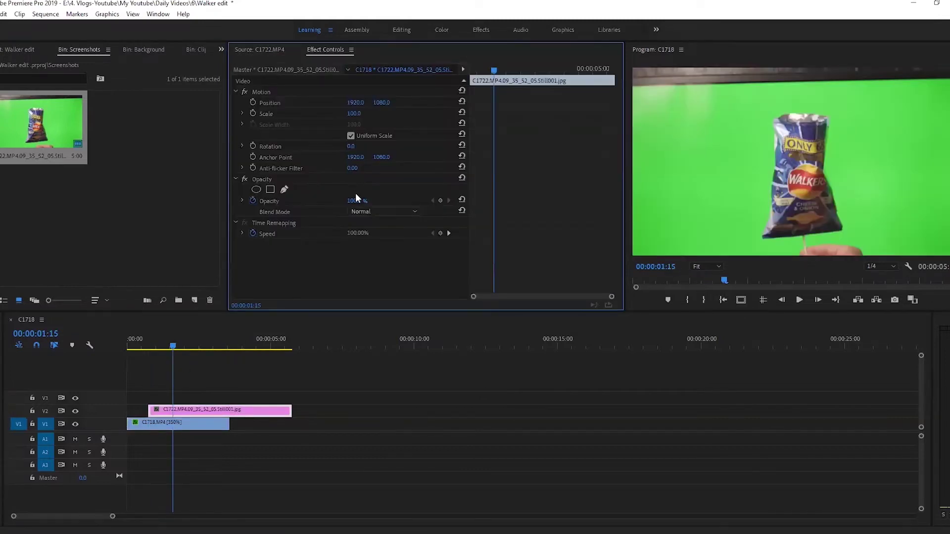
{"action": "left_click", "coordinate": [285, 189]}
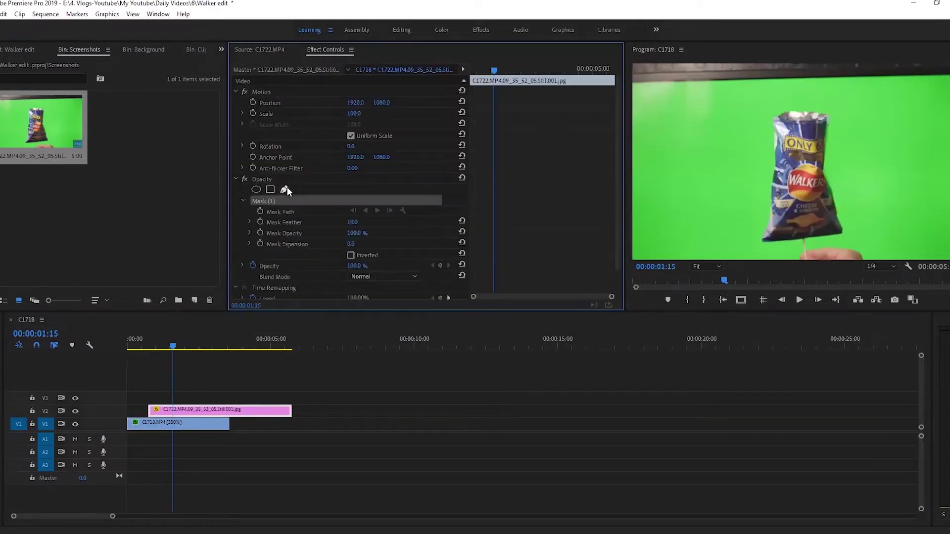
{"action": "left_click", "coordinate": [702, 268]}
{"action": "left_click", "coordinate": [711, 314]}
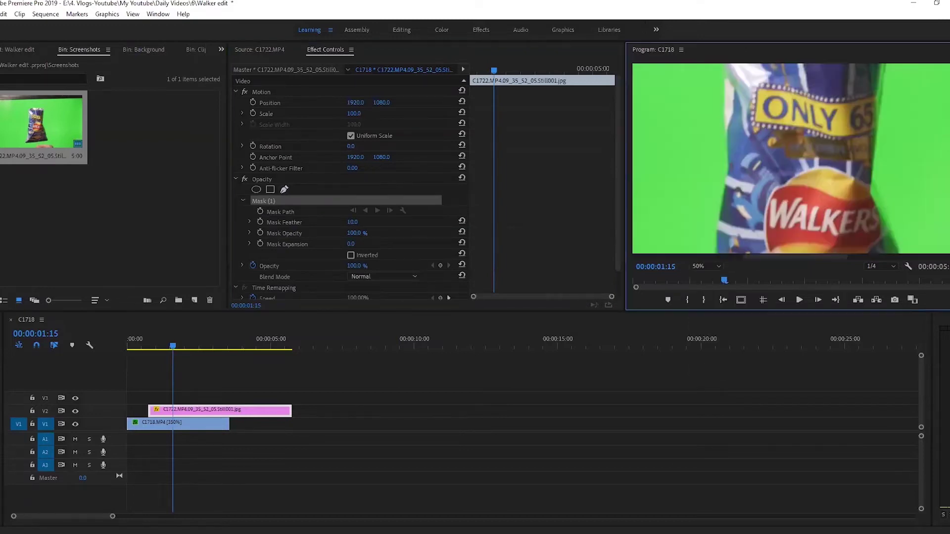
{"action": "left_click", "coordinate": [682, 246]}
{"action": "left_click", "coordinate": [806, 228]}
{"action": "left_click", "coordinate": [814, 226]}
{"action": "left_click", "coordinate": [882, 223]}
{"action": "left_click", "coordinate": [932, 223]}
{"action": "left_click", "coordinate": [943, 183]}
Continue the still's mask path in a wide loop around the crisp packet with the view at Fit, and close it
{"action": "left_click", "coordinate": [708, 266]}
{"action": "left_click", "coordinate": [708, 278]}
{"action": "left_click", "coordinate": [874, 163]}
{"action": "left_click", "coordinate": [851, 102]}
{"action": "left_click", "coordinate": [764, 103]}
{"action": "left_click", "coordinate": [730, 164]}
{"action": "left_click", "coordinate": [729, 210]}
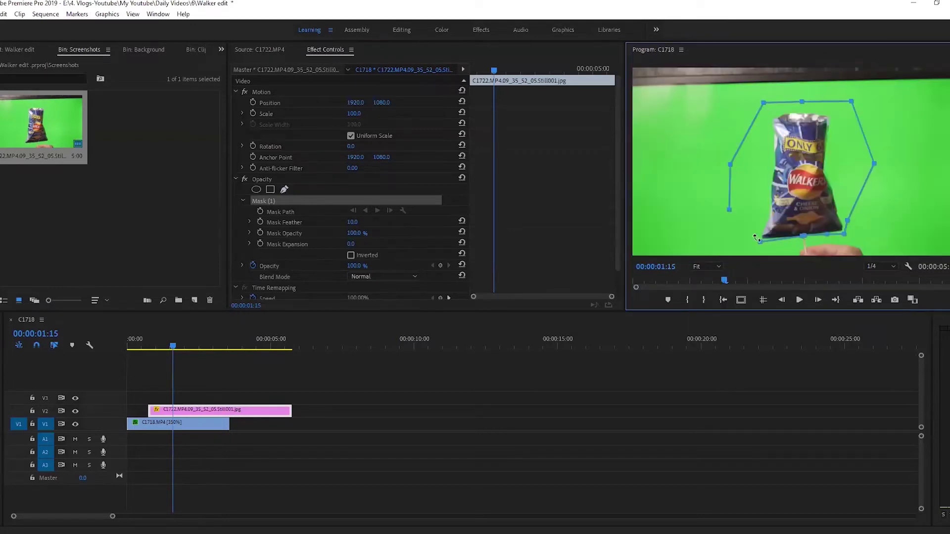
{"action": "left_click", "coordinate": [761, 242]}
{"action": "left_click", "coordinate": [238, 371]}
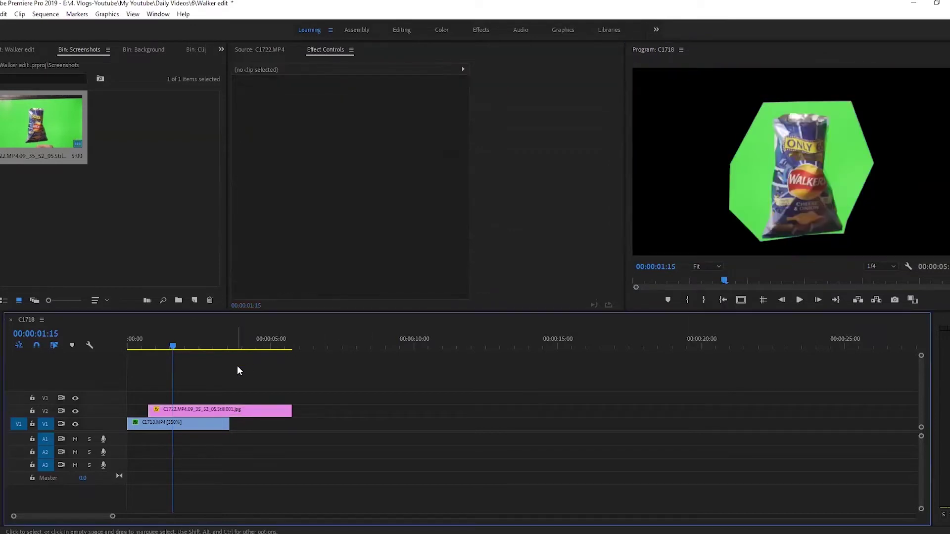
Apply the Ultra Key effect to the crisp packet still and sample the surrounding green as its key color
{"action": "left_click", "coordinate": [236, 414]}
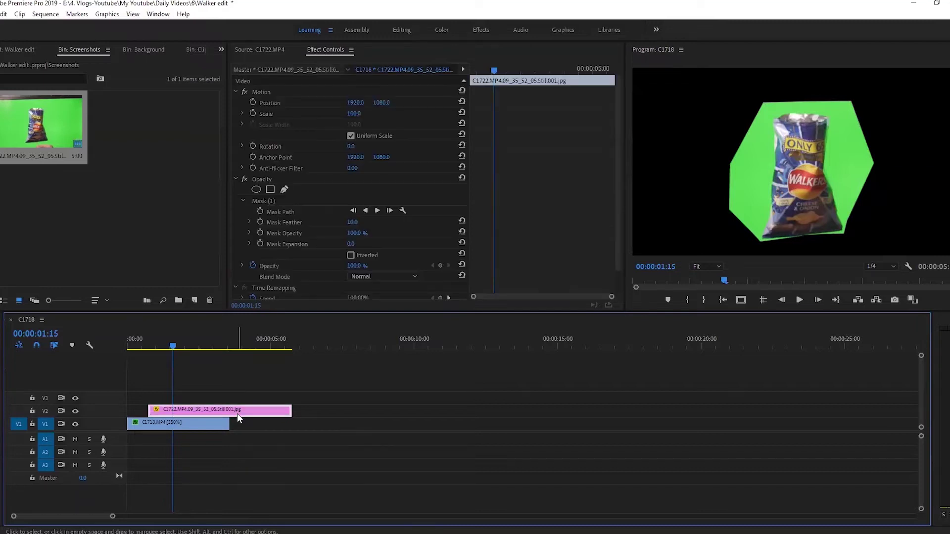
{"action": "left_click", "coordinate": [220, 50]}
{"action": "left_click", "coordinate": [234, 108]}
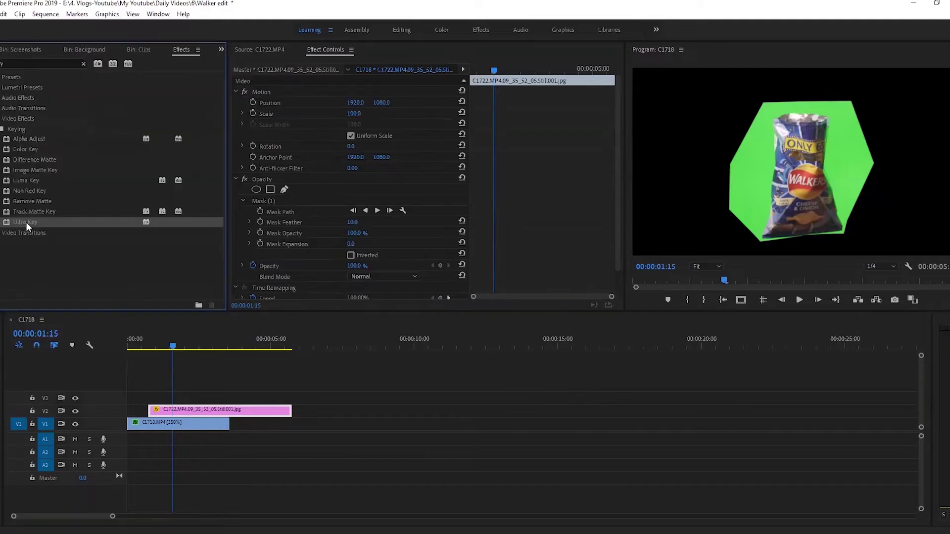
{"action": "left_click_drag", "start_coordinate": [23, 221], "coordinate": [364, 228]}
{"action": "left_click", "coordinate": [365, 228]}
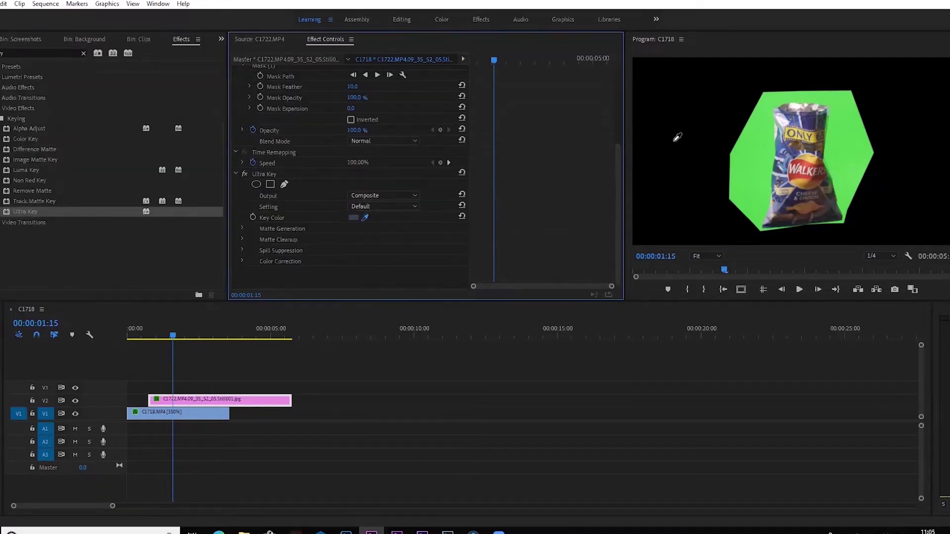
{"action": "left_click", "coordinate": [749, 164]}
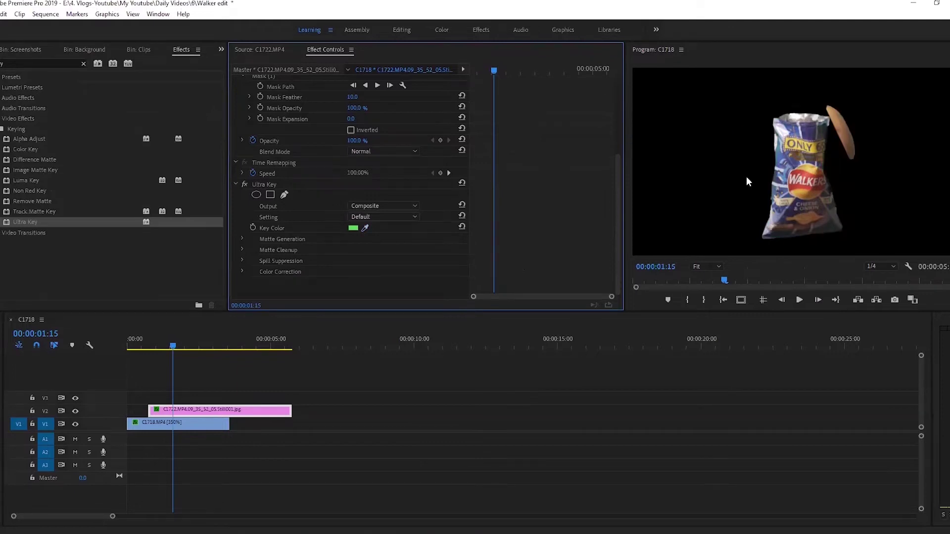
Compare the Aggressive and Relaxed Ultra Key settings on the crisp packet still, and choose Aggressive
{"action": "left_click", "coordinate": [409, 217]}
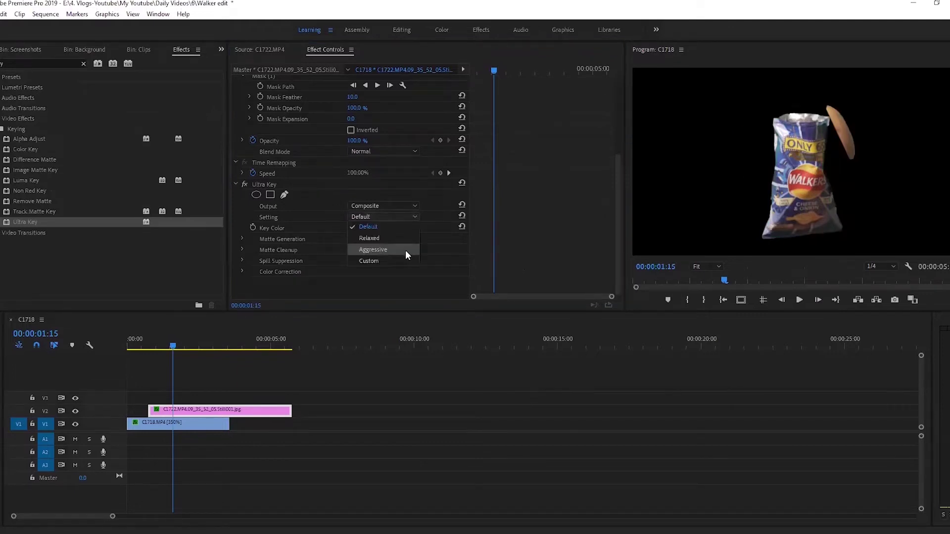
{"action": "left_click", "coordinate": [406, 250]}
{"action": "left_click", "coordinate": [400, 219]}
{"action": "left_click", "coordinate": [402, 237]}
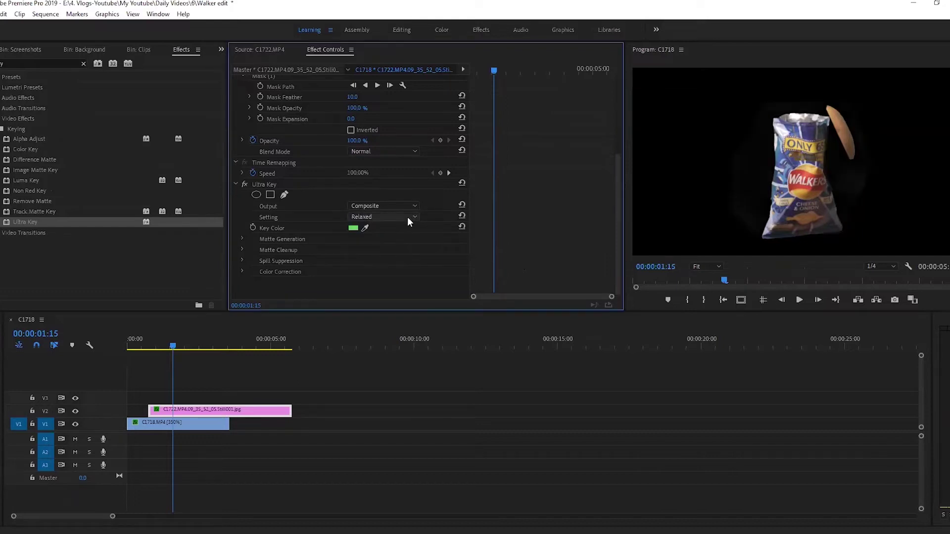
{"action": "left_click", "coordinate": [409, 220]}
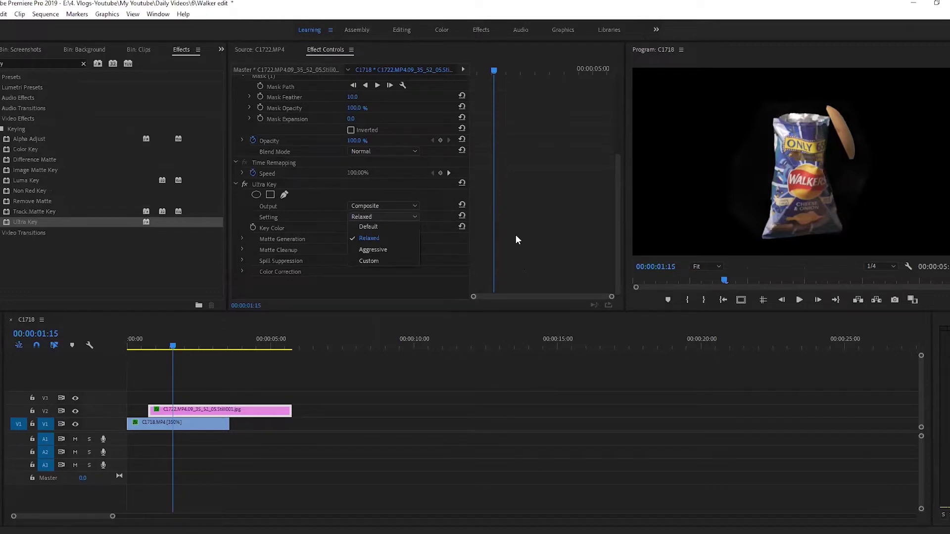
{"action": "left_click", "coordinate": [398, 249]}
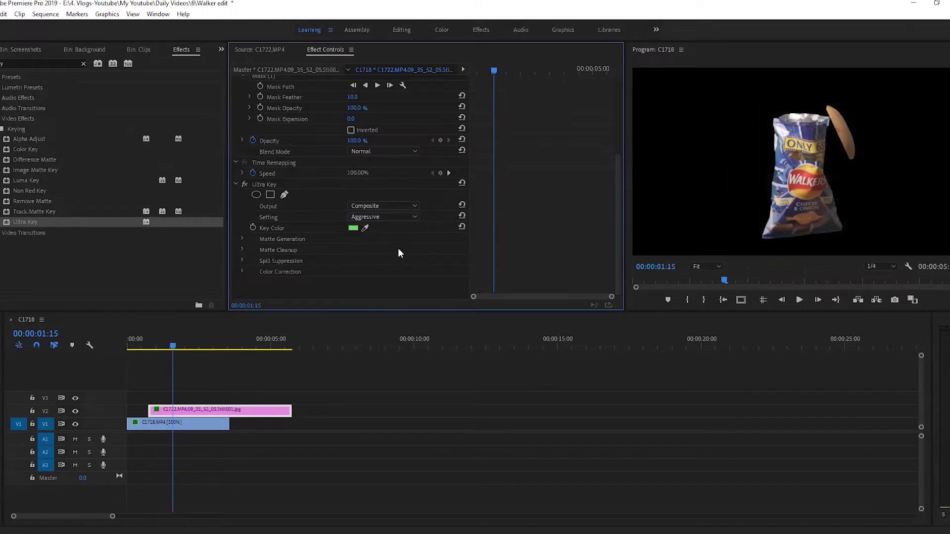
Set the still's Ultra Key Matte Generation values to Highlight 17, Shadow 56, Tolerance 100 and Pedestal 100
{"action": "left_click", "coordinate": [242, 239]}
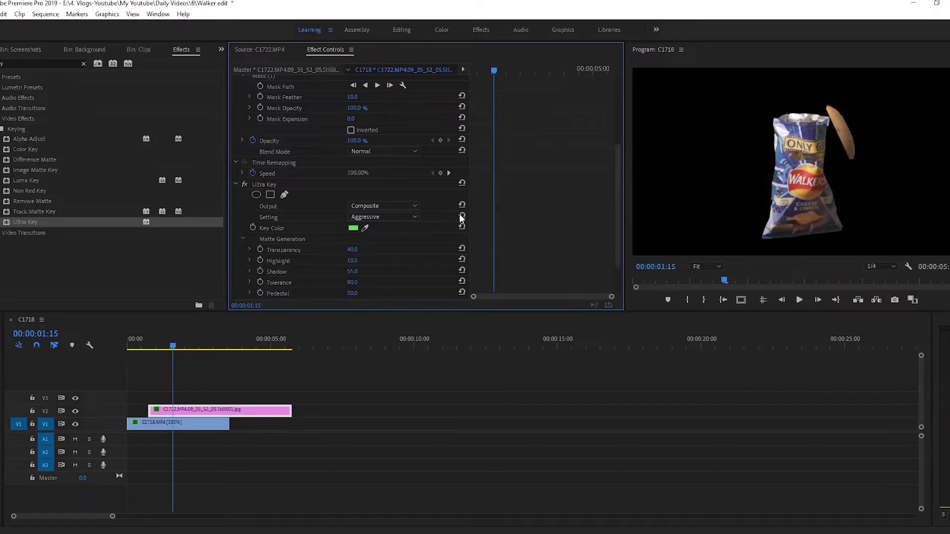
{"action": "left_click_drag", "start_coordinate": [355, 265], "coordinate": [362, 293]}
{"action": "left_click_drag", "start_coordinate": [616, 196], "coordinate": [424, 236]}
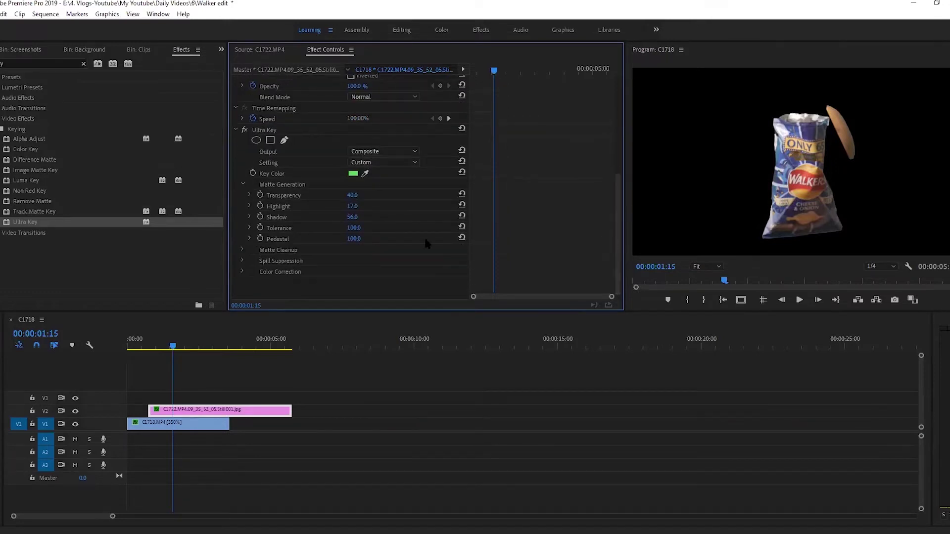
Set the crisp packet still's Ultra Key Matte Cleanup values to Choke 42 and Soften 39
{"action": "left_click", "coordinate": [243, 250]}
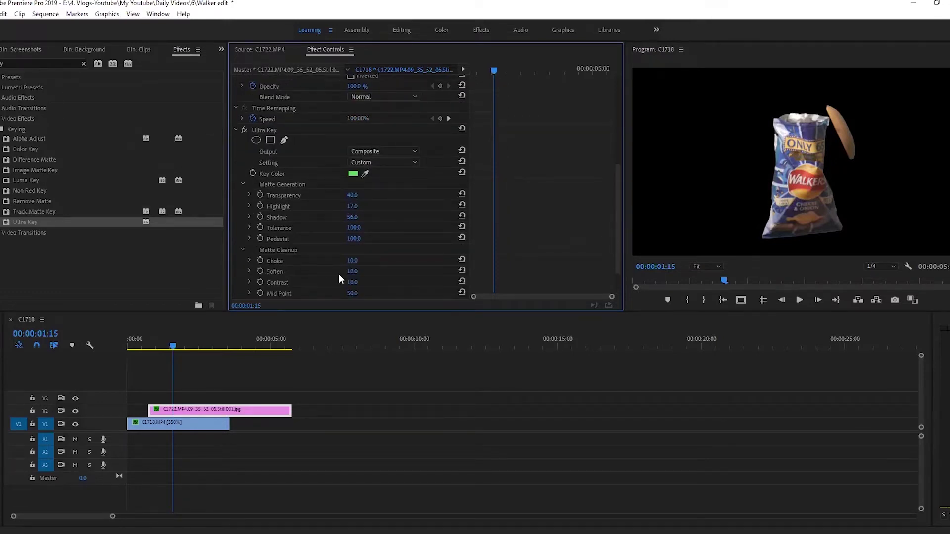
{"action": "mouse_move", "coordinate": [353, 272]}
{"action": "left_mouse_down"}
{"action": "mouse_move", "coordinate": [356, 261]}
{"action": "mouse_move", "coordinate": [385, 262]}
{"action": "mouse_move", "coordinate": [368, 261]}
{"action": "left_mouse_up"}
{"action": "left_click", "coordinate": [474, 75]}
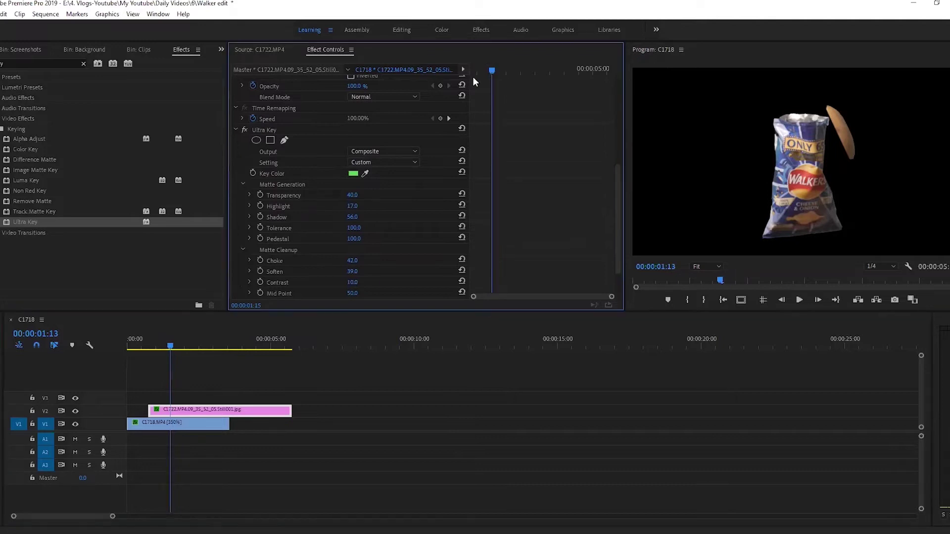
Keyframe the crisp packet still's Position from 1920, 2738 at 00:00:00:19 to its default 1920, 1080 at 00:00:01:04
{"action": "left_click", "coordinate": [280, 360]}
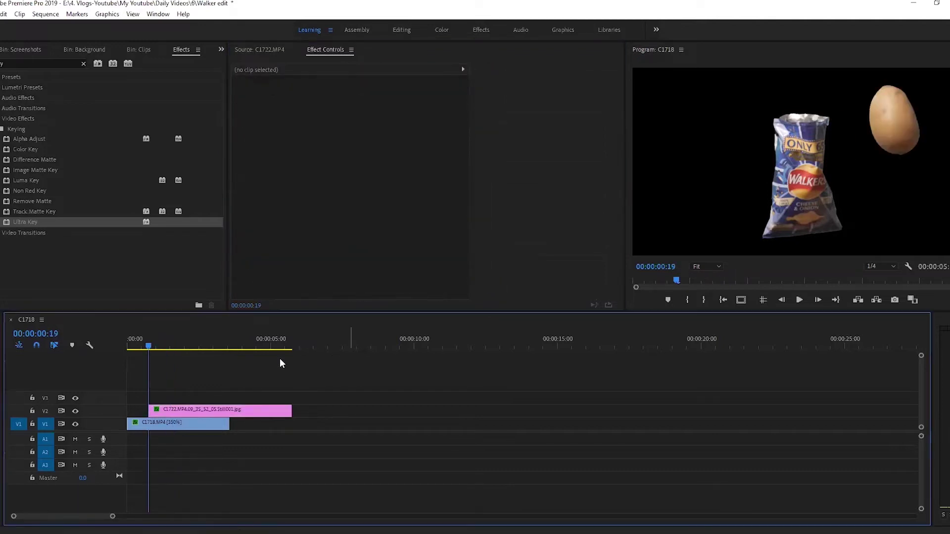
{"action": "left_click", "coordinate": [224, 412]}
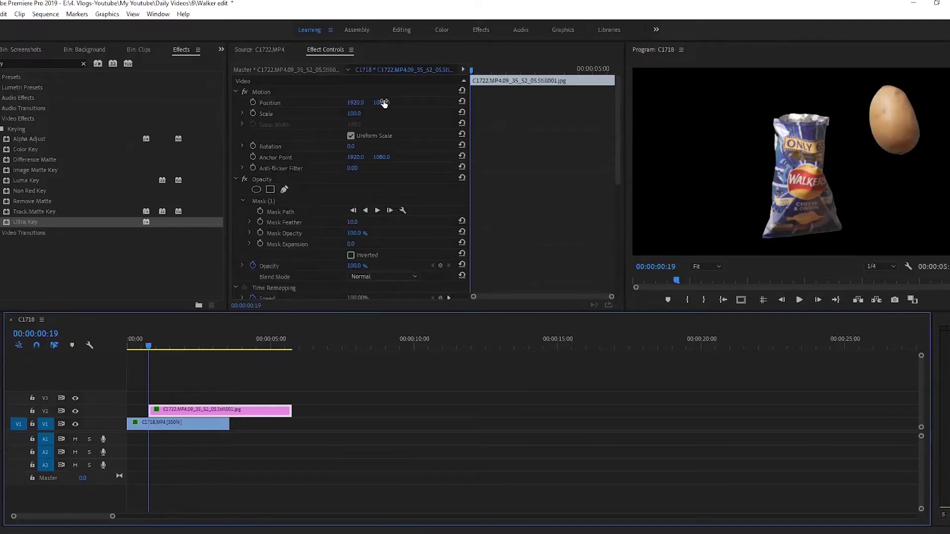
{"action": "left_click_drag", "start_coordinate": [384, 102], "coordinate": [514, 102]}
{"action": "left_click", "coordinate": [253, 102]}
{"action": "key", "text": "shift+Right"}
{"action": "key", "text": "shift+Right"}
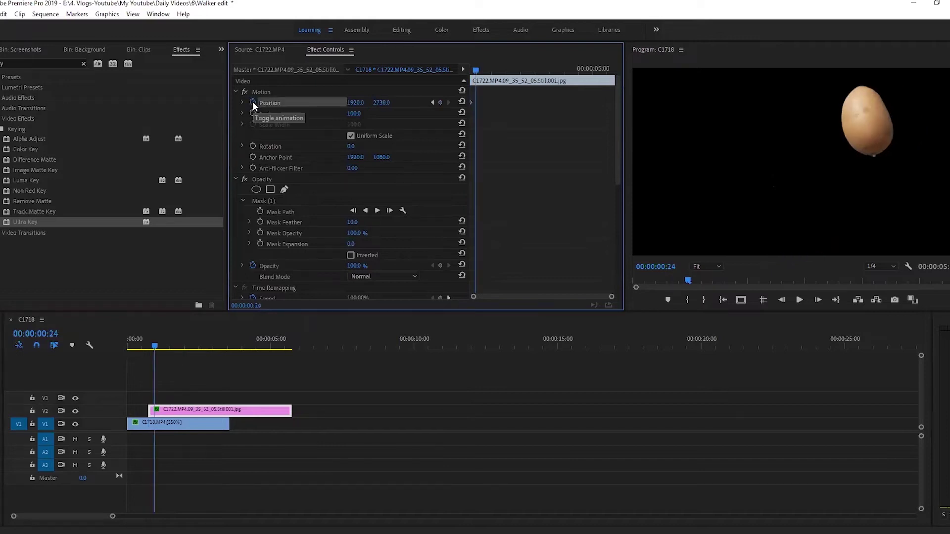
{"action": "left_click", "coordinate": [463, 102]}
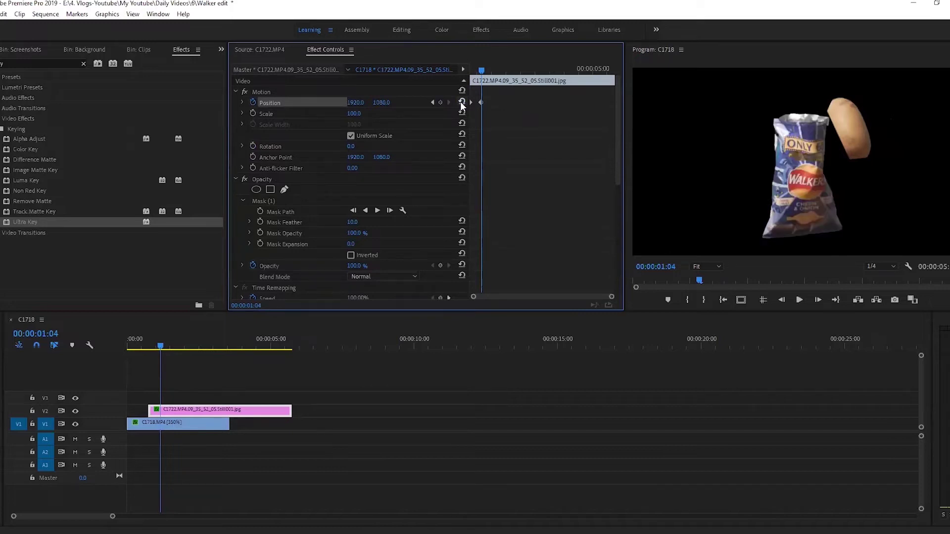
Keyframe the packet's Scale from 100 at 00:00:00:19 to 130 at 00:00:01:04, set vertical Position there to 953, and preview the rise
{"action": "left_click_drag", "start_coordinate": [481, 71], "coordinate": [464, 73]}
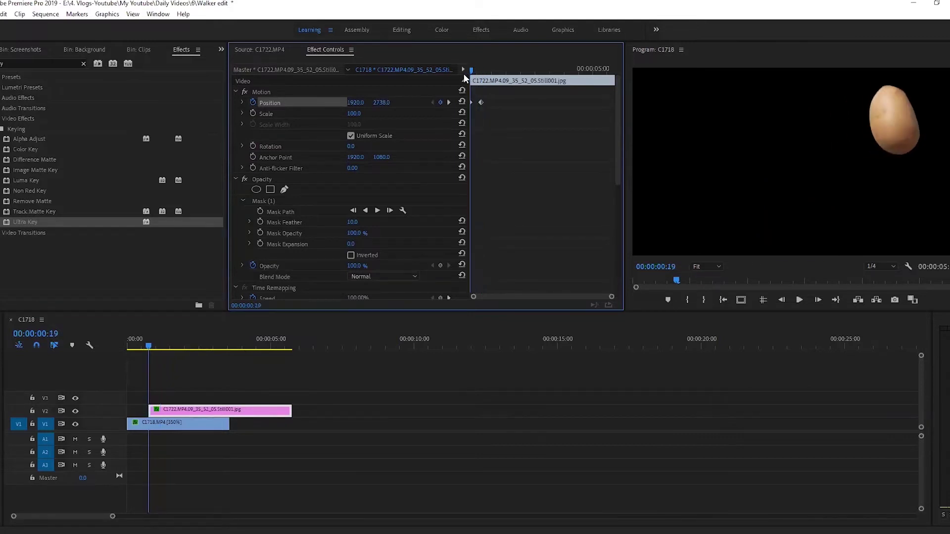
{"action": "left_click", "coordinate": [254, 113]}
{"action": "key", "text": "shift+Right"}
{"action": "key", "text": "shift+Right"}
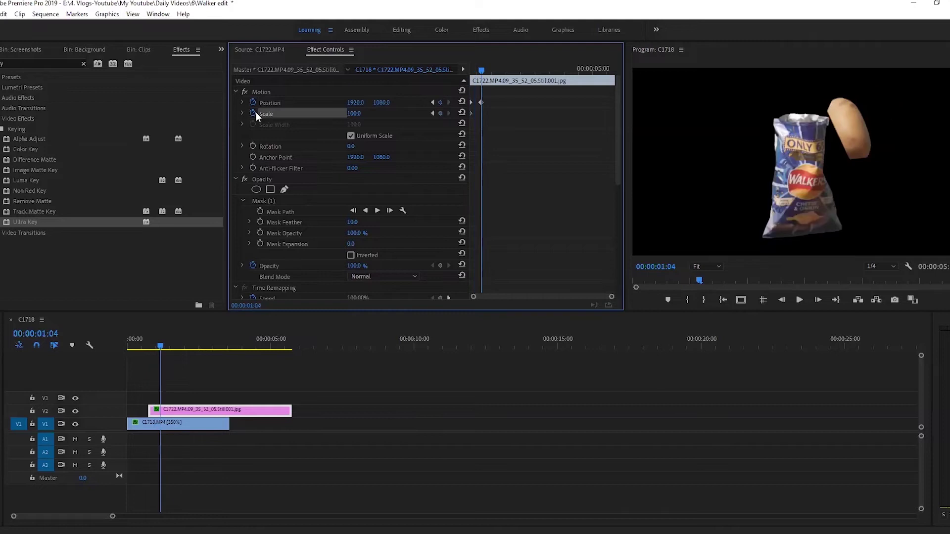
{"action": "left_click_drag", "start_coordinate": [356, 114], "coordinate": [318, 102]}
{"action": "left_click_drag", "start_coordinate": [153, 341], "coordinate": [149, 345]}
{"action": "key", "text": "space"}
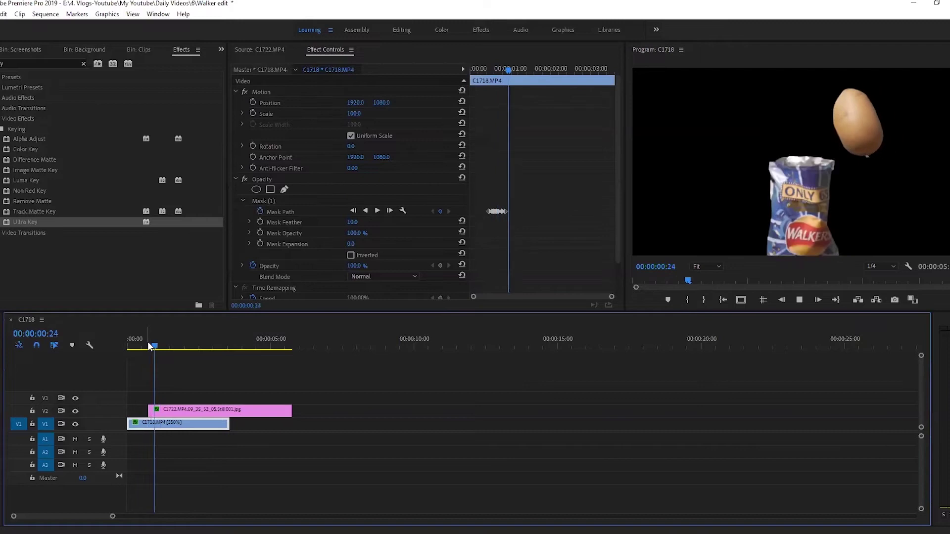
{"action": "key", "text": "space"}
Start a Rotation animation on the packet still with keyframes of 0° at 00:00:01:04 and 4° at 00:00:01:09
{"action": "left_click_drag", "start_coordinate": [528, 70], "coordinate": [483, 72]}
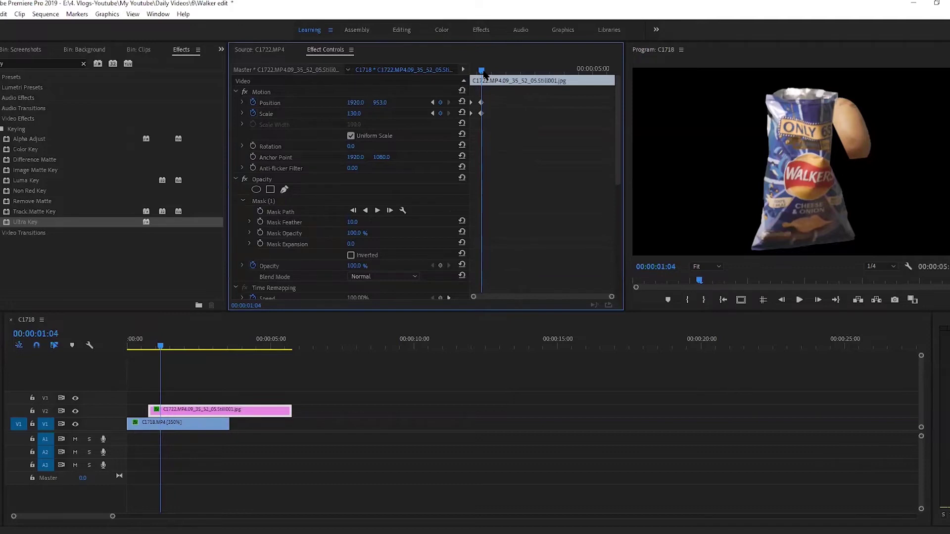
{"action": "left_click", "coordinate": [253, 146]}
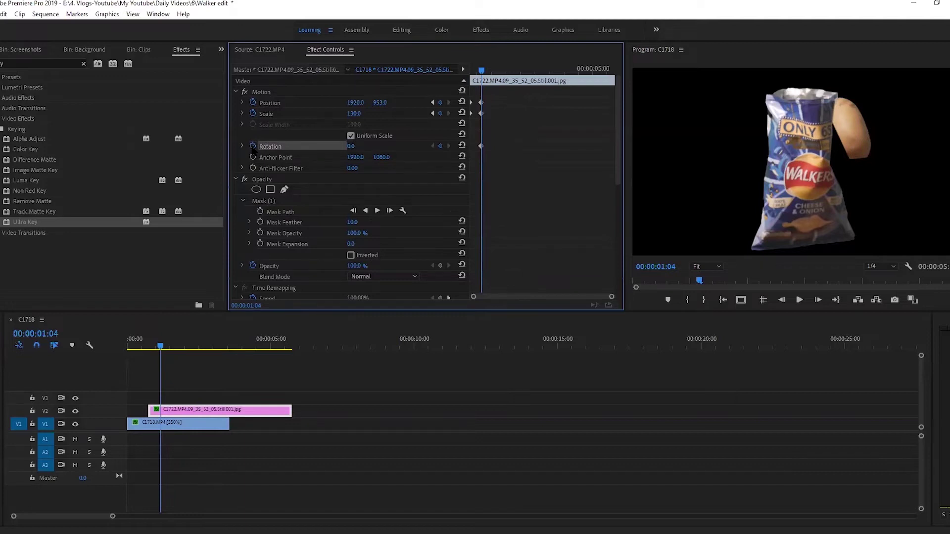
{"action": "key", "text": "shift+Right"}
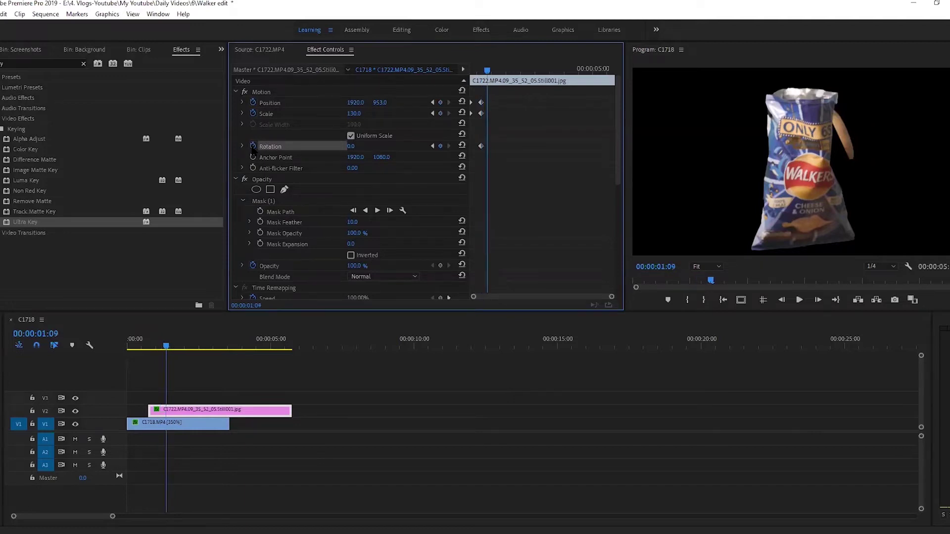
{"action": "left_click", "coordinate": [352, 146]}
{"action": "type", "text": "4"}
{"action": "key", "text": "Return"}
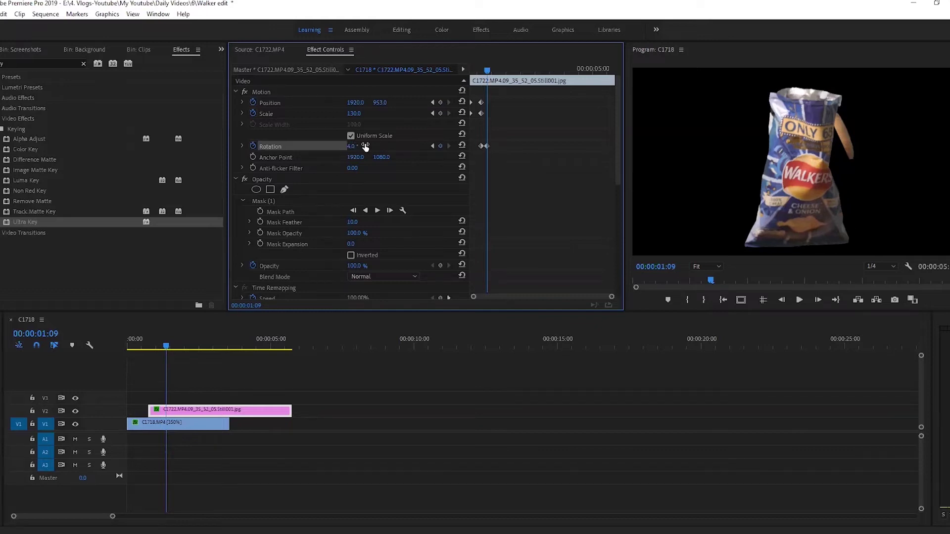
Add Rotation keyframes of -4° at 00:00:01:14 and 4° at 00:00:01:19 to rock the packet still
{"action": "key", "text": "shift+Right"}
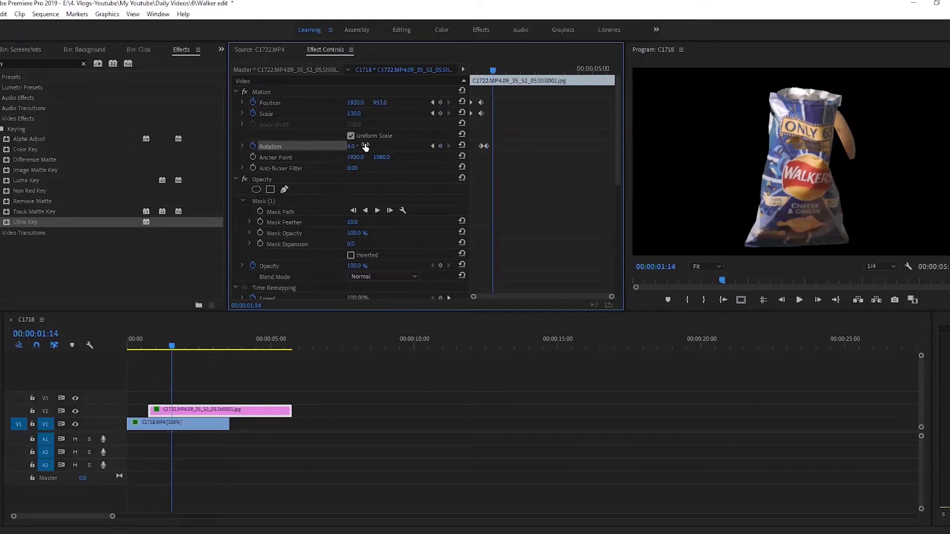
{"action": "left_click", "coordinate": [365, 146]}
{"action": "type", "text": "-4"}
{"action": "key", "text": "Return"}
{"action": "key", "text": "shift+Right"}
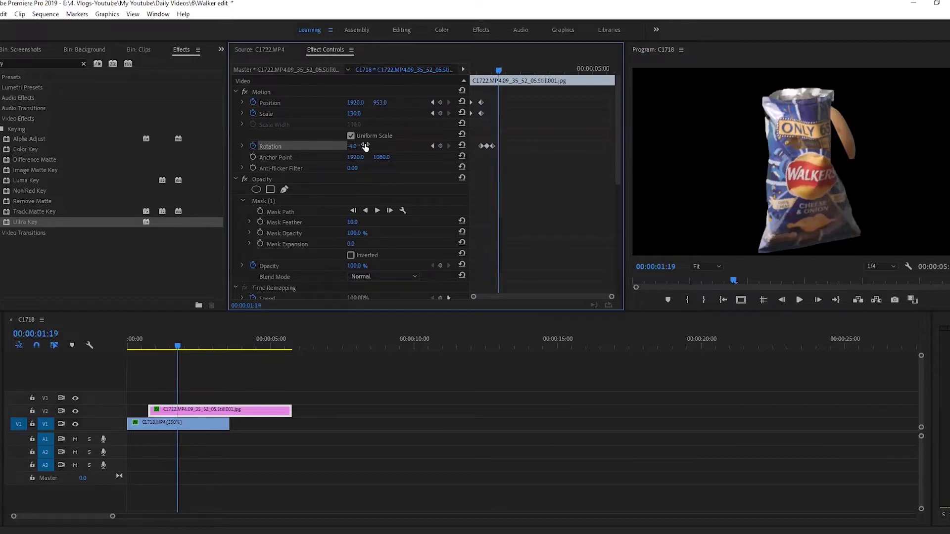
{"action": "left_click", "coordinate": [365, 146]}
{"action": "type", "text": "4"}
{"action": "key", "text": "Return"}
Add Rotation keyframes of -4° at 00:00:01:24, 4° at 00:00:02:04 and -4° at 00:00:02:09, and preview the packet's shake
{"action": "key", "text": "shift+Right"}
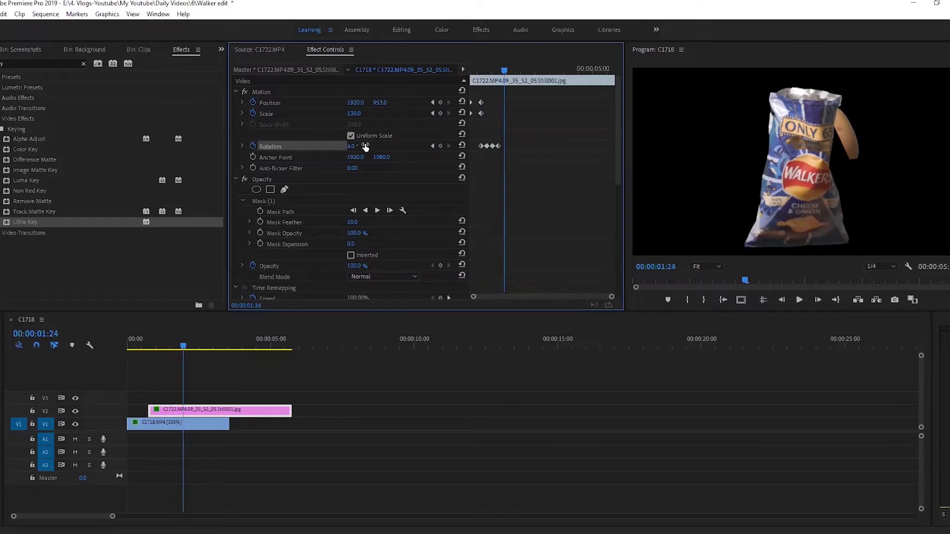
{"action": "left_click", "coordinate": [365, 146]}
{"action": "type", "text": "-4"}
{"action": "key", "text": "Return"}
{"action": "key", "text": "shift+Right"}
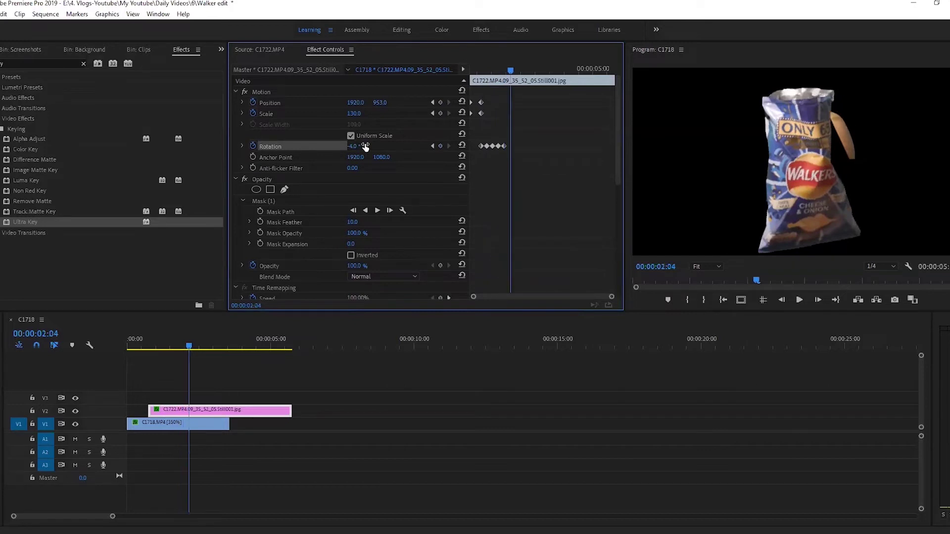
{"action": "left_click", "coordinate": [365, 146]}
{"action": "type", "text": "4"}
{"action": "key", "text": "Return"}
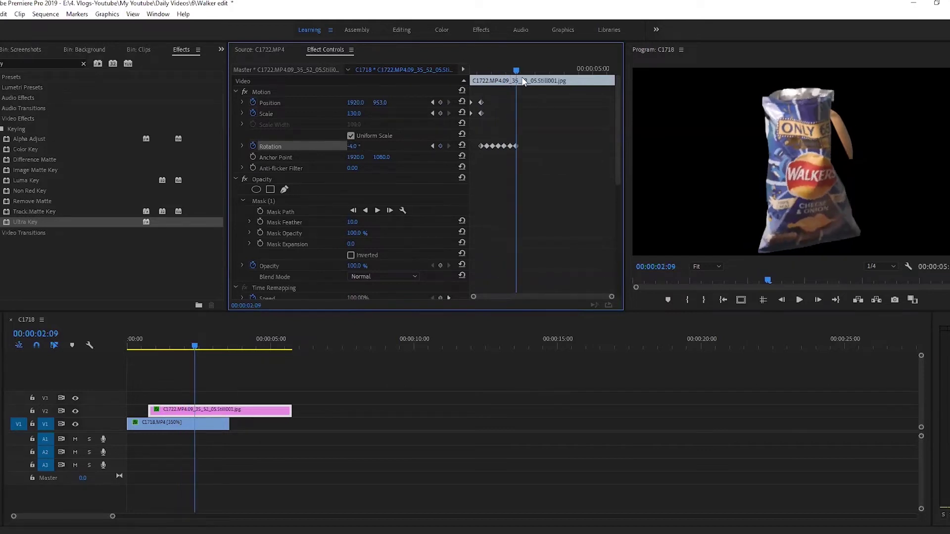
{"action": "left_click_drag", "start_coordinate": [516, 71], "coordinate": [475, 73]}
{"action": "key", "text": "space"}
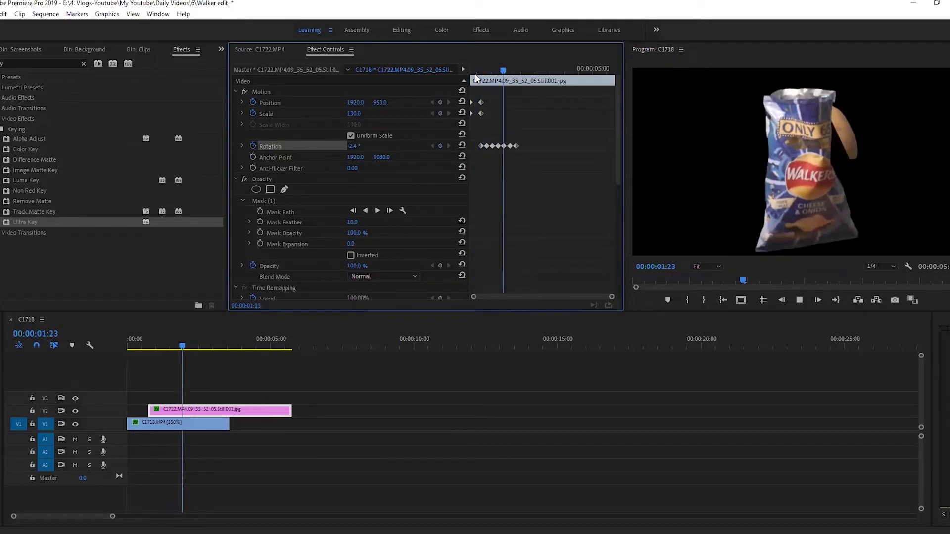
{"action": "key", "text": "space"}
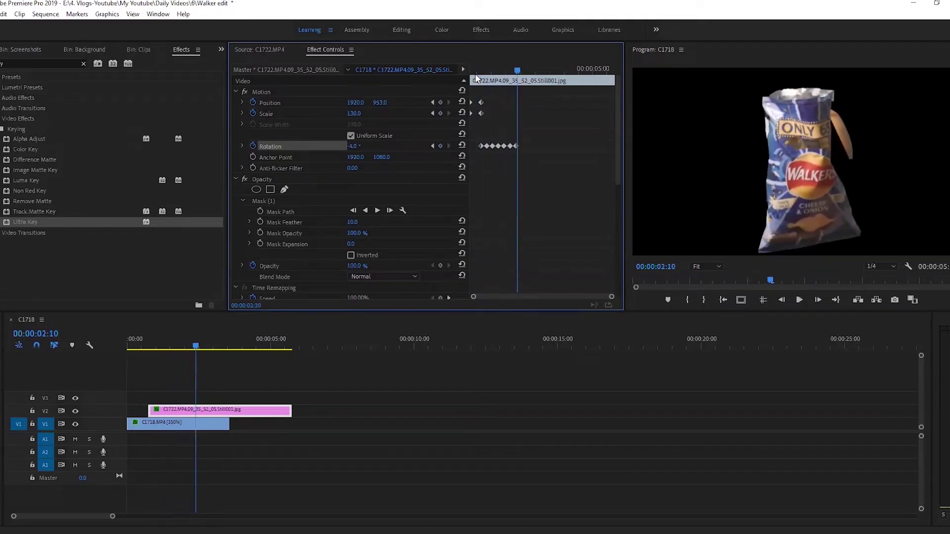
Move the packet's second, third and fourth Rotation keyframes earlier, to 00:00:01:07, 00:00:01:11 and 00:00:01:14
{"action": "key", "text": "equal"}
{"action": "key", "text": "equal"}
{"action": "mouse_move", "coordinate": [501, 72]}
{"action": "left_mouse_down"}
{"action": "mouse_move", "coordinate": [484, 73]}
{"action": "mouse_move", "coordinate": [492, 74]}
{"action": "left_mouse_up"}
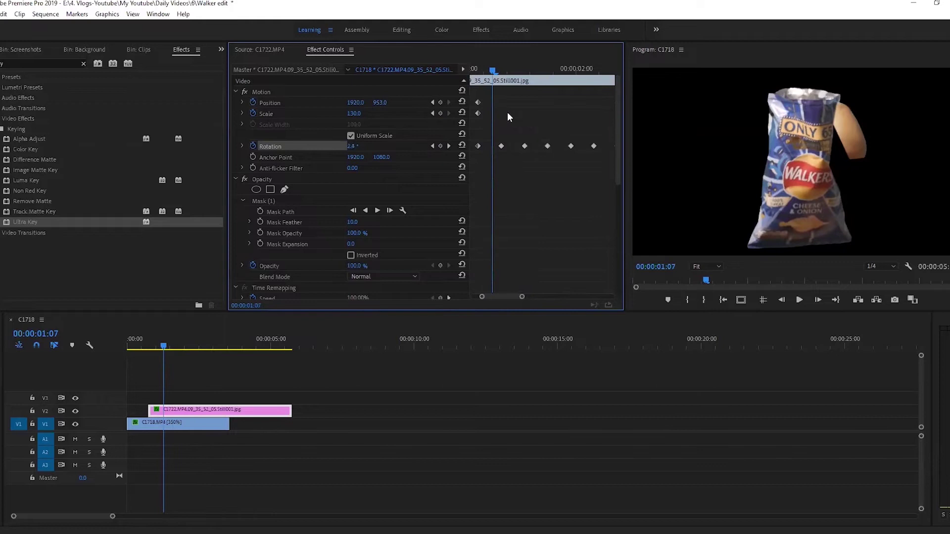
{"action": "left_click_drag", "start_coordinate": [502, 146], "coordinate": [526, 150]}
Move the packet's fifth and sixth Rotation keyframes earlier, to 00:00:01:18 and 00:00:01:21
{"action": "key", "text": "Right"}
{"action": "key", "text": "Right"}
{"action": "key", "text": "Right"}
{"action": "key", "text": "Right"}
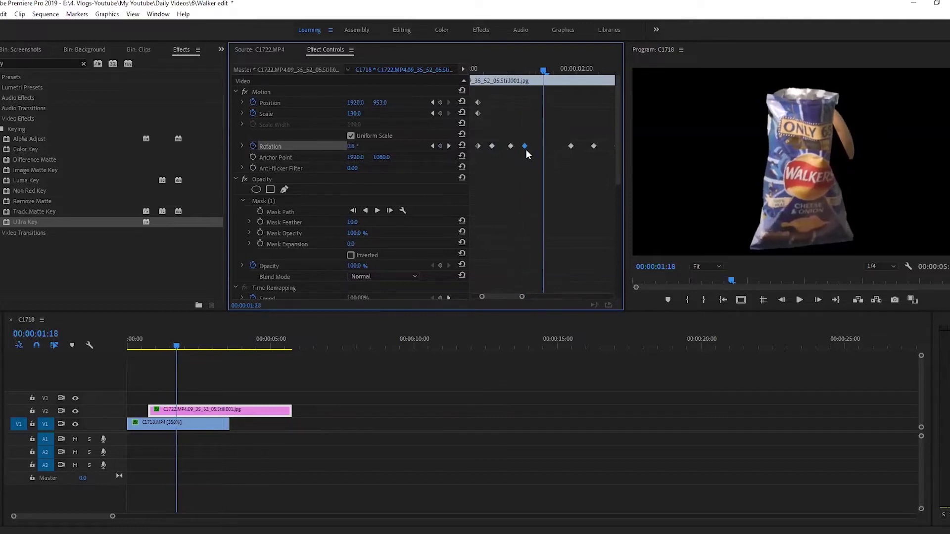
{"action": "left_click_drag", "start_coordinate": [568, 146], "coordinate": [544, 146]}
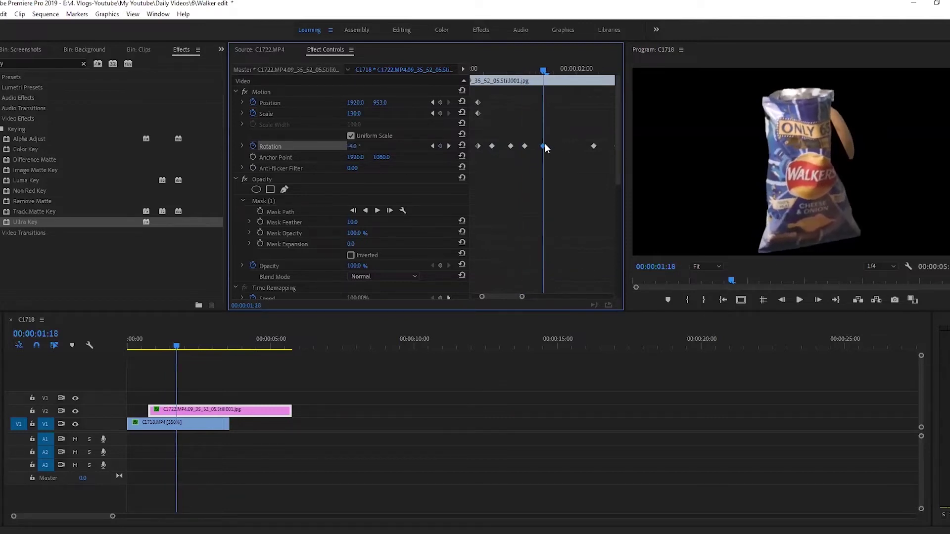
{"action": "key", "text": "Right"}
{"action": "key", "text": "Right"}
{"action": "key", "text": "Right"}
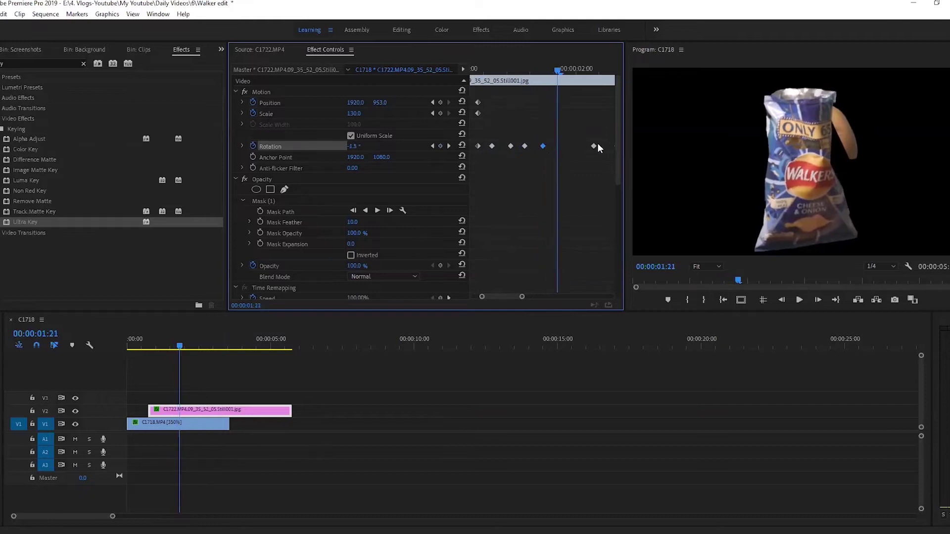
{"action": "left_click_drag", "start_coordinate": [594, 146], "coordinate": [558, 146]}
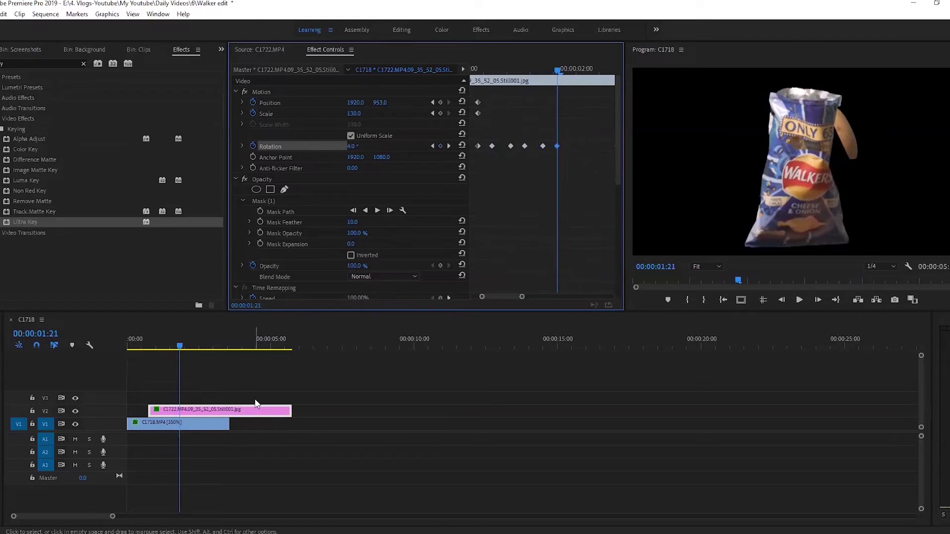
Find Turbulent Displace among the Distort video effects and apply it to the crisp packet still
{"action": "left_click", "coordinate": [84, 64]}
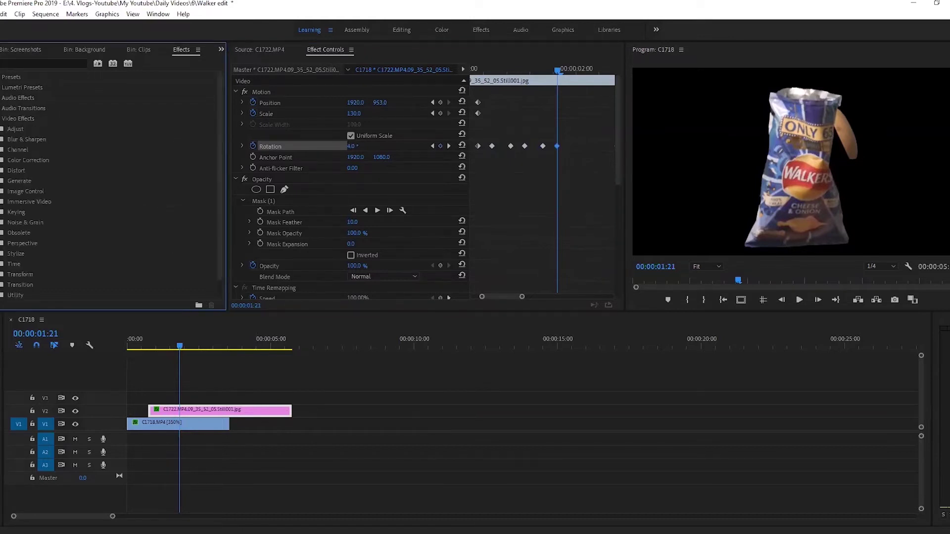
{"action": "left_click", "coordinate": [1, 171]}
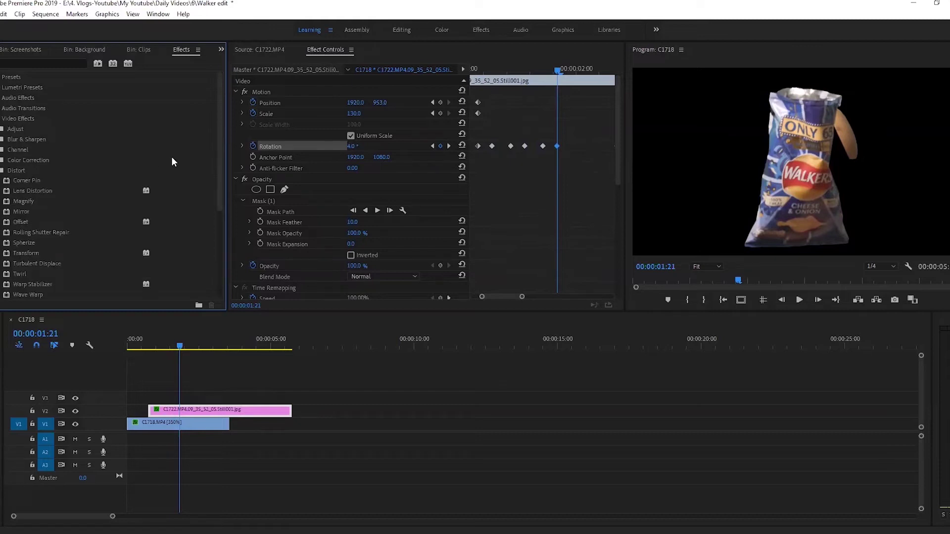
{"action": "left_click_drag", "start_coordinate": [219, 162], "coordinate": [218, 182]}
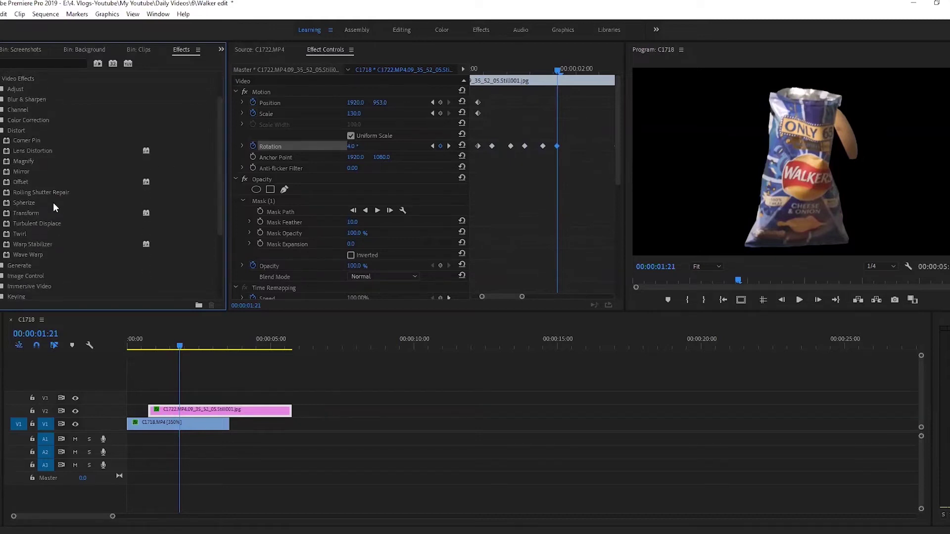
{"action": "left_click", "coordinate": [44, 223]}
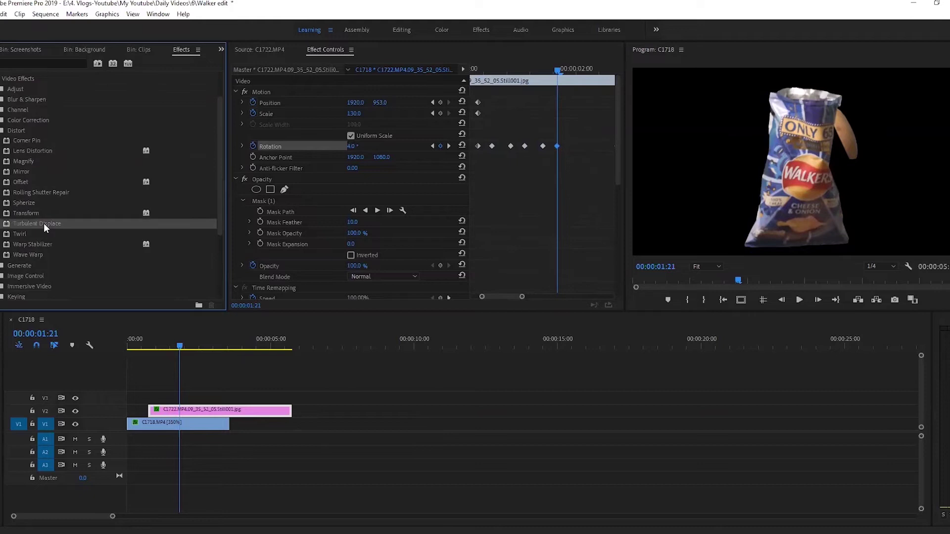
{"action": "double_click", "coordinate": [44, 223]}
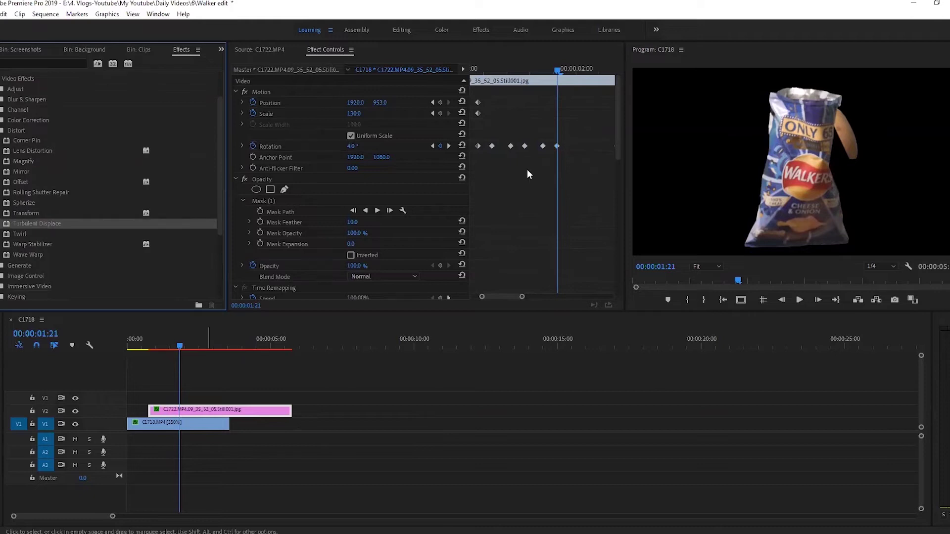
{"action": "left_click", "coordinate": [622, 143]}
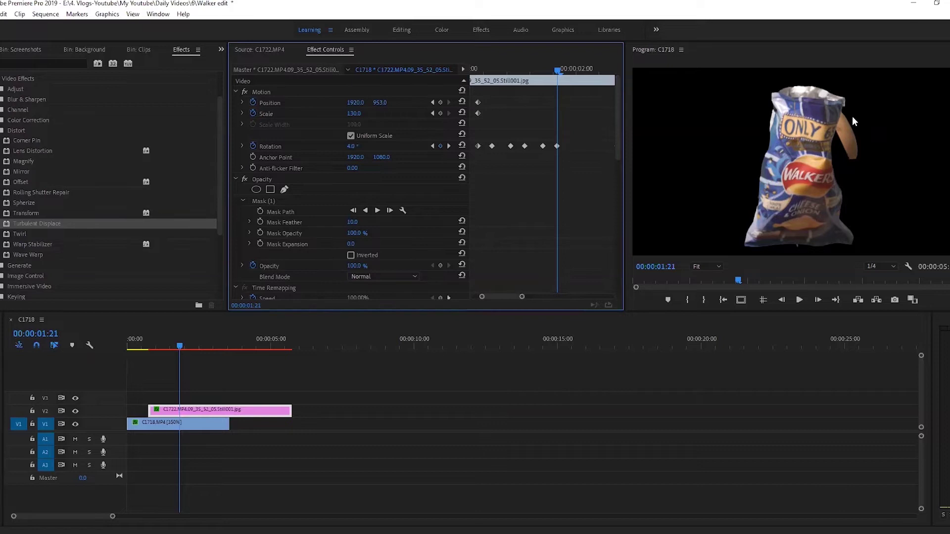
Shift the potato clip C1718.MP4 horizontally behind the packet by setting its Position to 1543, 1080
{"action": "left_click", "coordinate": [177, 424]}
{"action": "left_click_drag", "start_coordinate": [356, 103], "coordinate": [182, 103]}
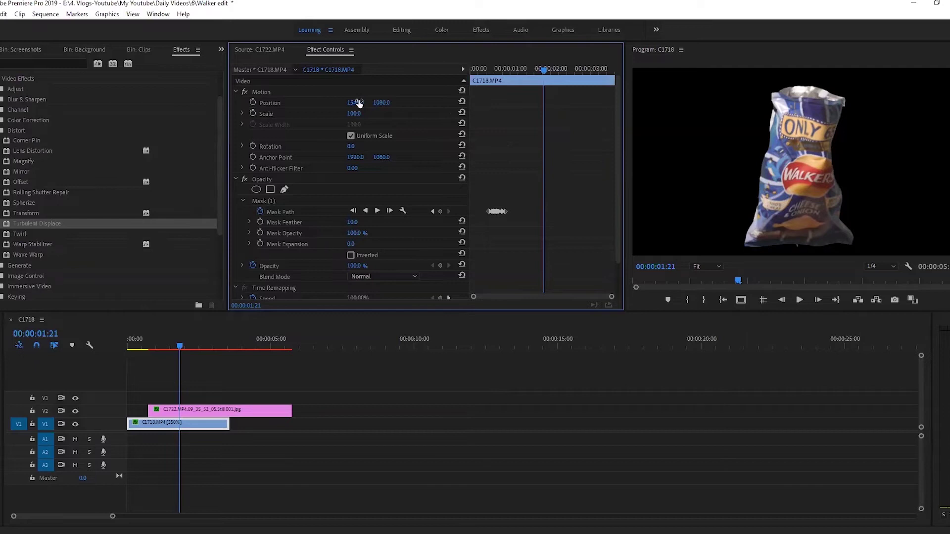
{"action": "left_click_drag", "start_coordinate": [615, 145], "coordinate": [623, 122]}
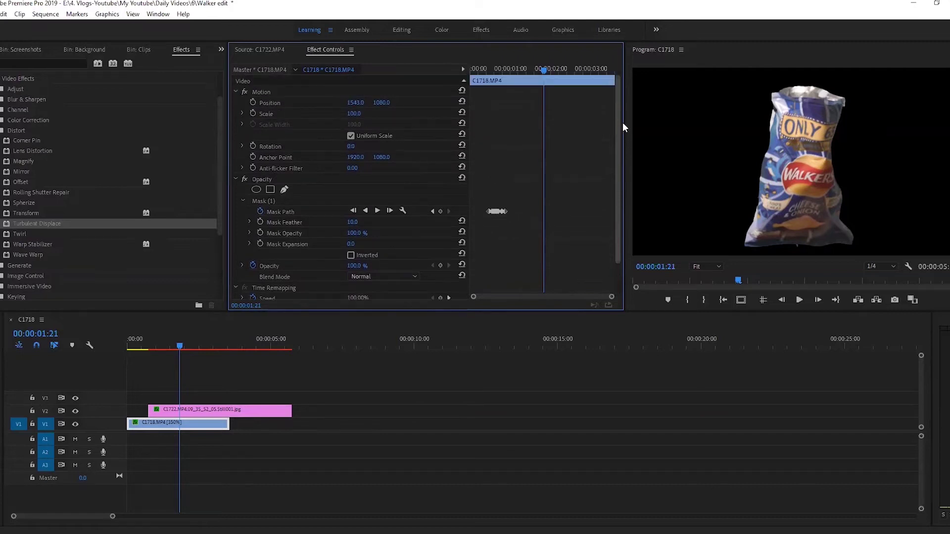
Start keyframing the packet still's Turbulent Displace Amount, Size, Offset and Evolution at 00:00:01:04, with Complexity 1.1 and Evolution 4°
{"action": "left_click", "coordinate": [206, 411]}
{"action": "left_click", "coordinate": [620, 152]}
{"action": "left_click_drag", "start_coordinate": [620, 152], "coordinate": [616, 304]}
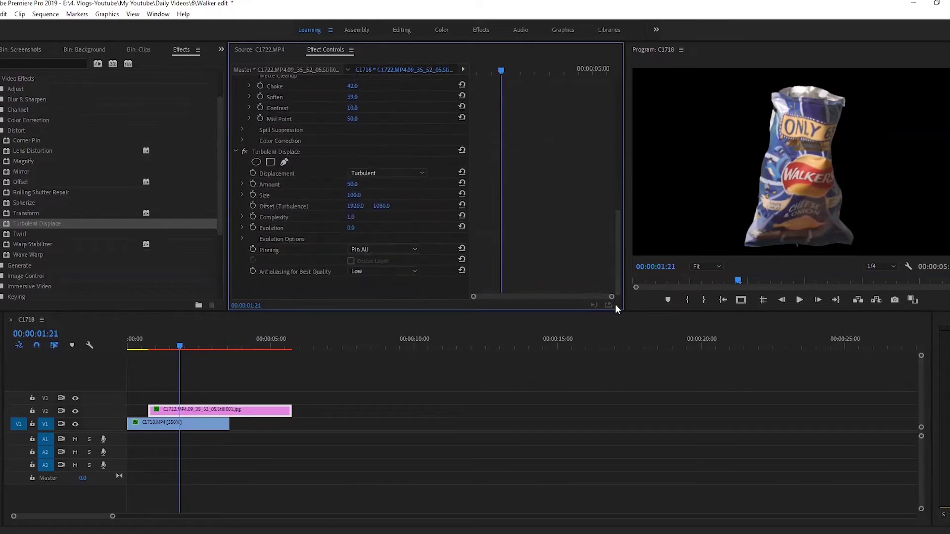
{"action": "left_click_drag", "start_coordinate": [501, 70], "coordinate": [481, 71]}
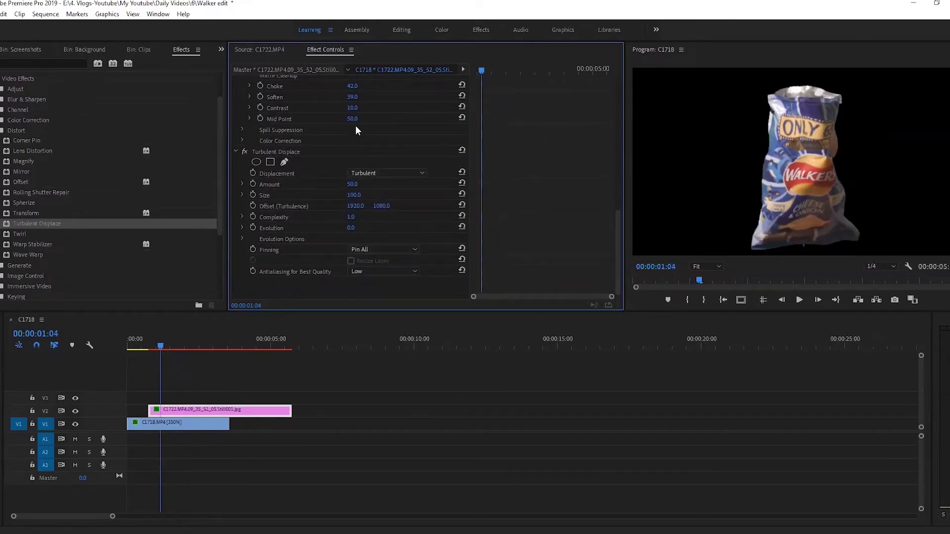
{"action": "left_click", "coordinate": [253, 185]}
{"action": "left_click", "coordinate": [253, 196]}
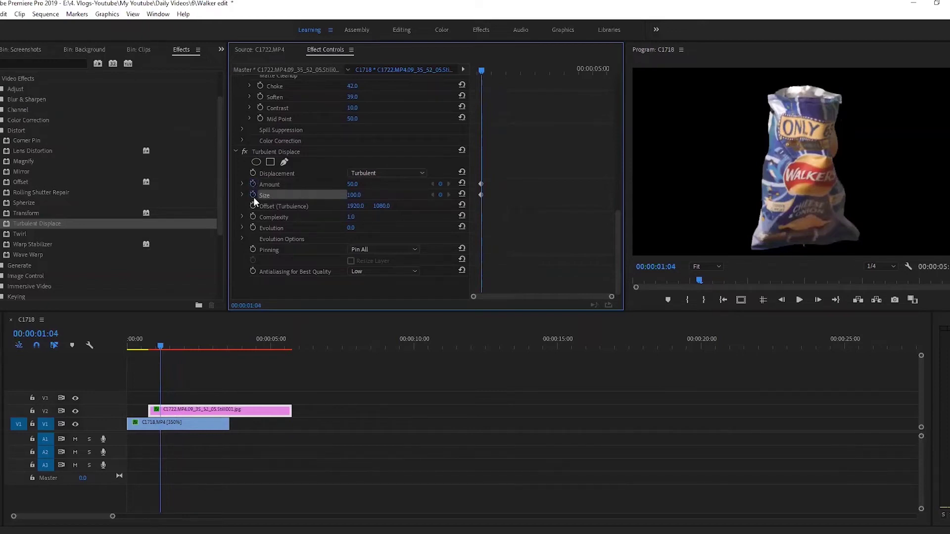
{"action": "left_click", "coordinate": [254, 206]}
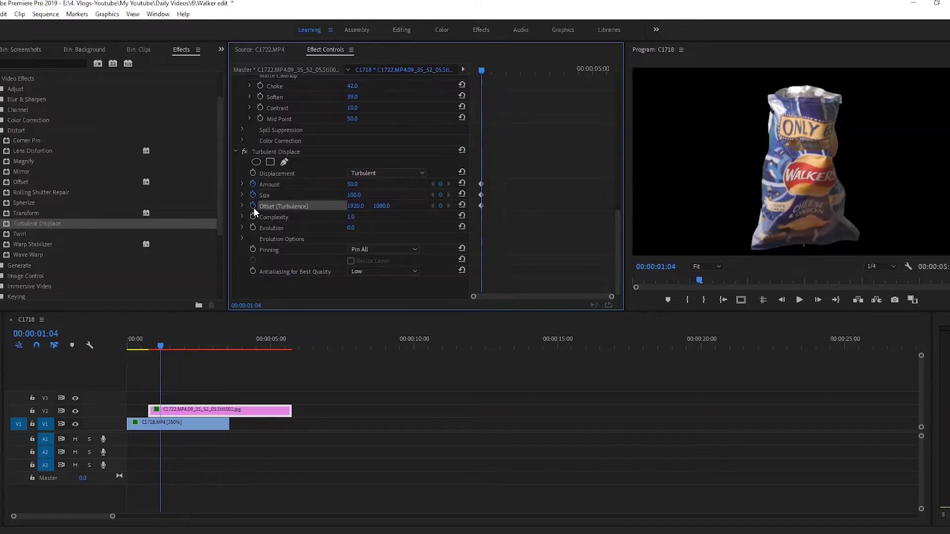
{"action": "mouse_move", "coordinate": [352, 229]}
{"action": "left_mouse_down"}
{"action": "mouse_move", "coordinate": [368, 228]}
{"action": "mouse_move", "coordinate": [354, 228]}
{"action": "left_mouse_up"}
{"action": "left_click", "coordinate": [253, 227]}
Set the packet's Turbulent Displace Amount to 16 and Size to 69 at 00:00:01:04
{"action": "key", "text": "Right"}
{"action": "key", "text": "Right"}
{"action": "key", "text": "Right"}
{"action": "key", "text": "Right"}
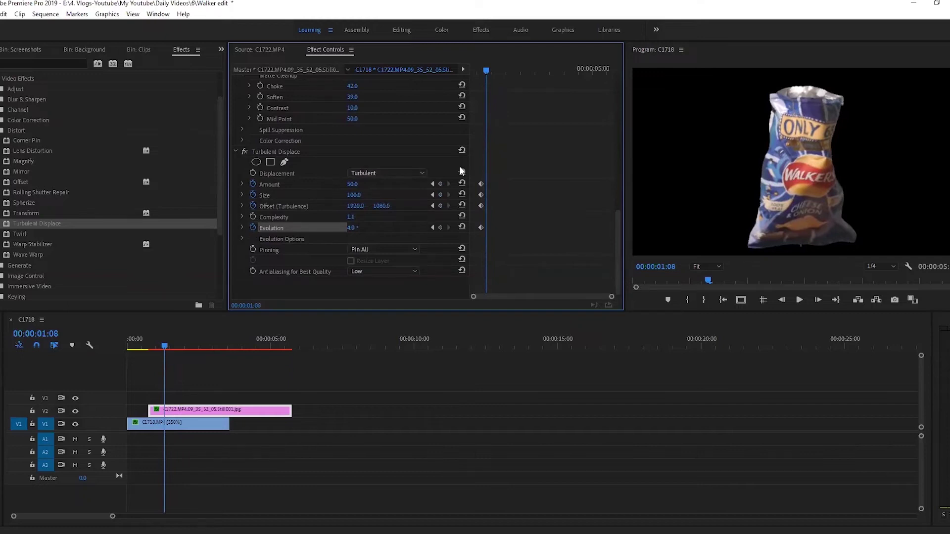
{"action": "key", "text": "Left"}
{"action": "key", "text": "Left"}
{"action": "key", "text": "Left"}
{"action": "key", "text": "Left"}
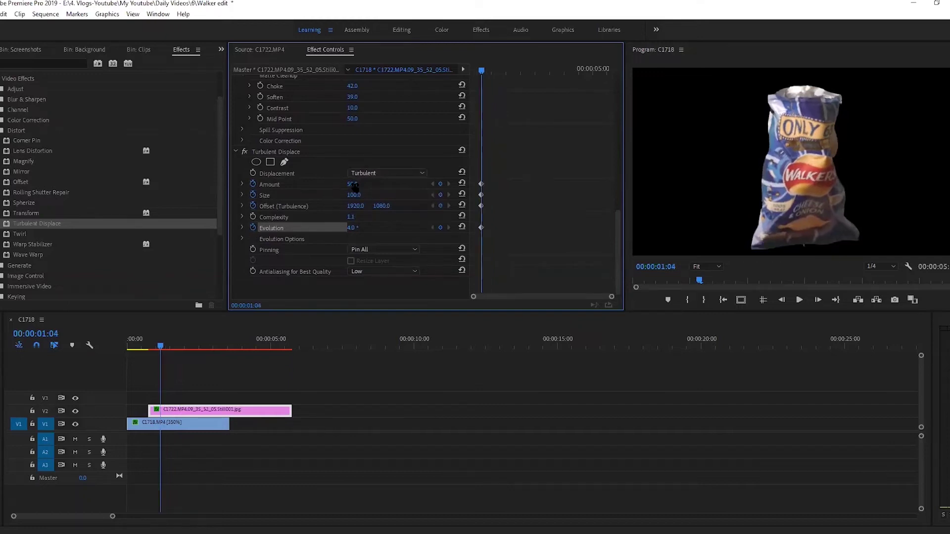
{"action": "mouse_move", "coordinate": [353, 184]}
{"action": "left_mouse_down"}
{"action": "mouse_move", "coordinate": [338, 184]}
{"action": "mouse_move", "coordinate": [347, 195]}
{"action": "mouse_move", "coordinate": [339, 195]}
{"action": "mouse_move", "coordinate": [361, 196]}
{"action": "left_mouse_up"}
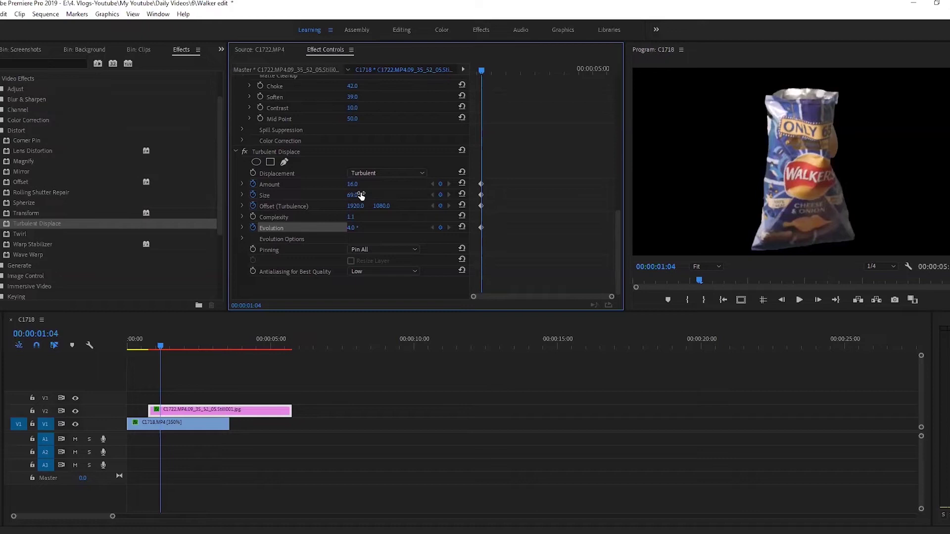
Keyframe Turbulent Displace at 00:00:01:09 with Amount 26, Size 95, Offset 2039, 1154 and Evolution 62°
{"action": "key", "text": "shift+Right"}
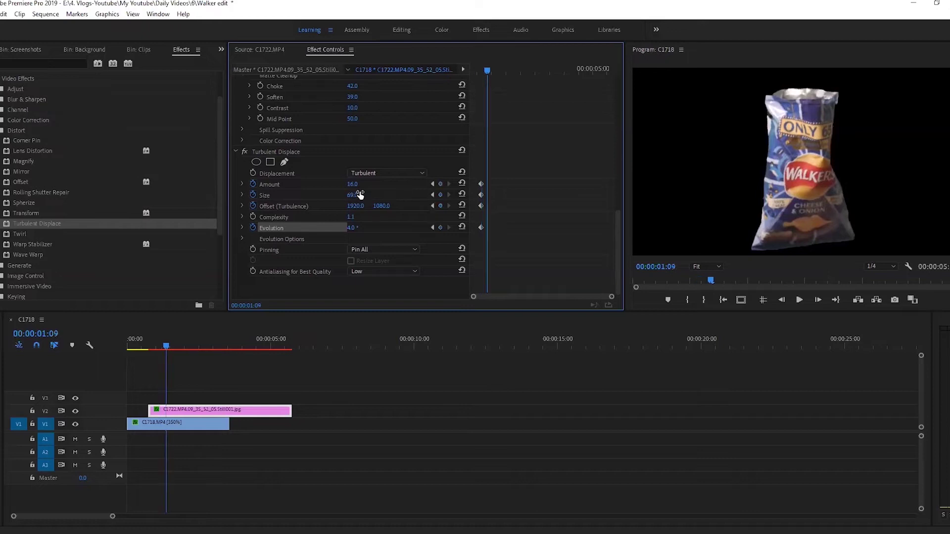
{"action": "mouse_move", "coordinate": [352, 184]}
{"action": "left_mouse_down"}
{"action": "mouse_move", "coordinate": [367, 184]}
{"action": "mouse_move", "coordinate": [357, 184]}
{"action": "left_mouse_up"}
{"action": "left_click_drag", "start_coordinate": [352, 195], "coordinate": [365, 227]}
Keyframe Turbulent Displace at 00:00:01:14 with Size 103, Offset 2100, 1154 and Evolution 43°
{"action": "key", "text": "shift+Right"}
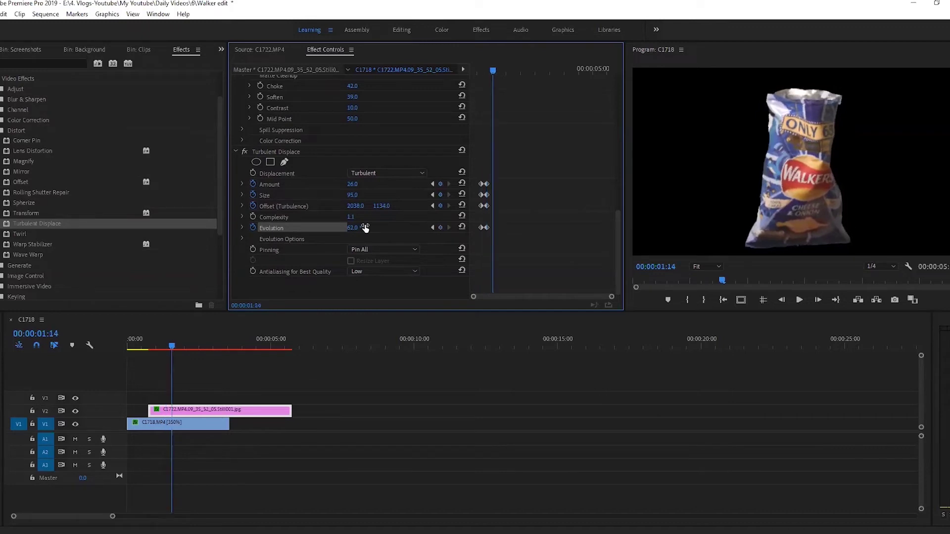
{"action": "left_click_drag", "start_coordinate": [352, 227], "coordinate": [371, 206]}
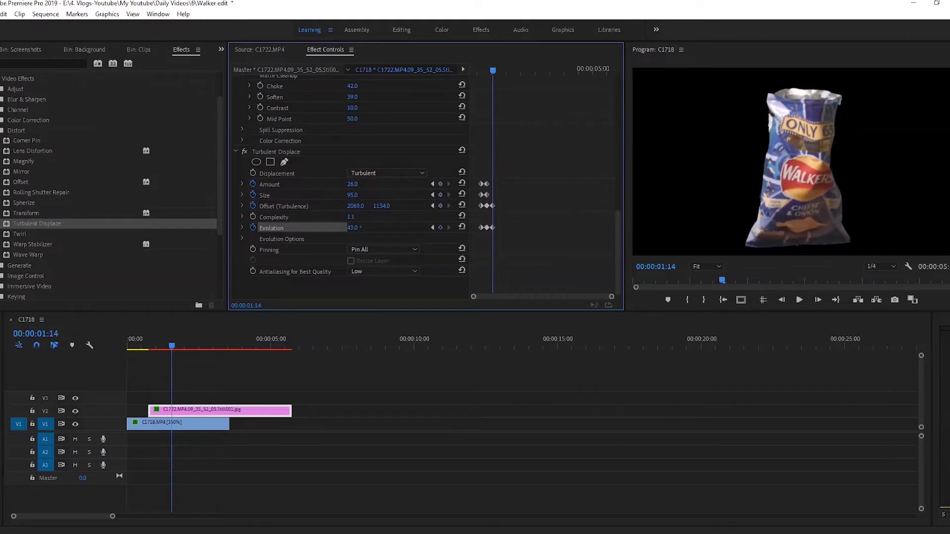
{"action": "left_click_drag", "start_coordinate": [493, 70], "coordinate": [481, 75]}
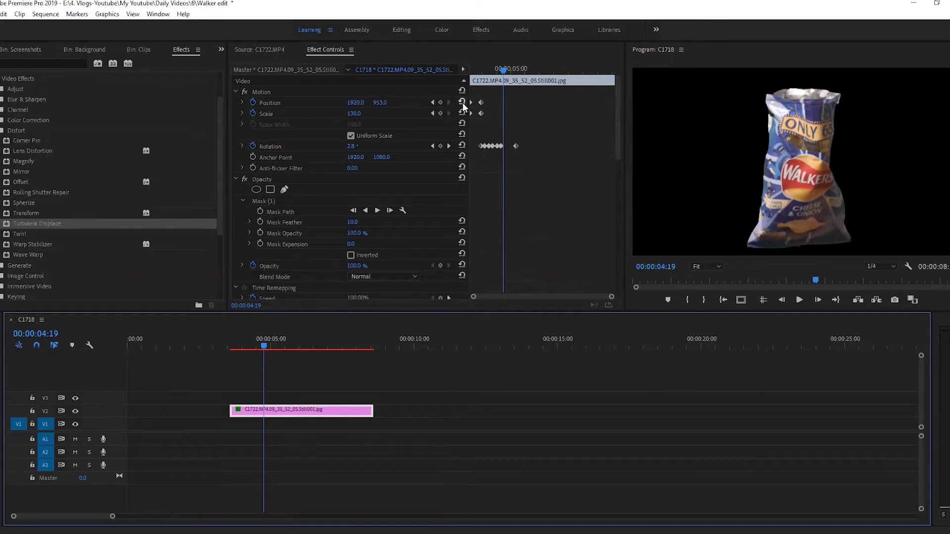
Delete all Position, Scale and Rotation keyframes from the packet still and remove its Turbulent Displace effect
{"action": "left_click_drag", "start_coordinate": [552, 198], "coordinate": [449, 92]}
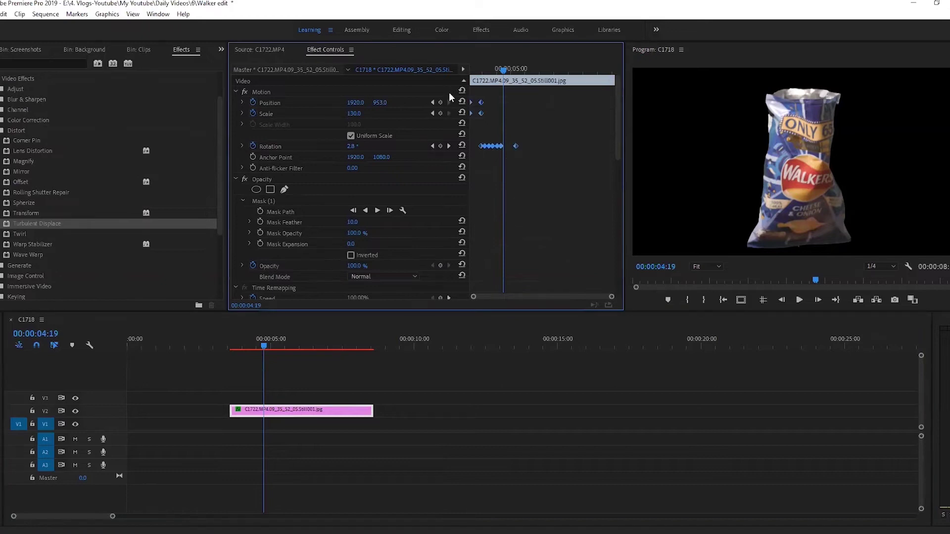
{"action": "key", "text": "Delete"}
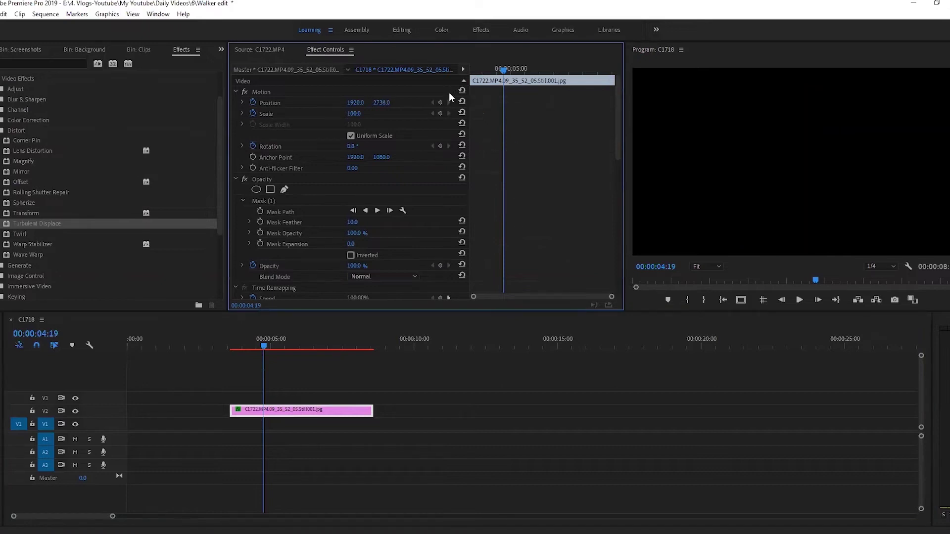
{"action": "left_click_drag", "start_coordinate": [619, 124], "coordinate": [619, 186]}
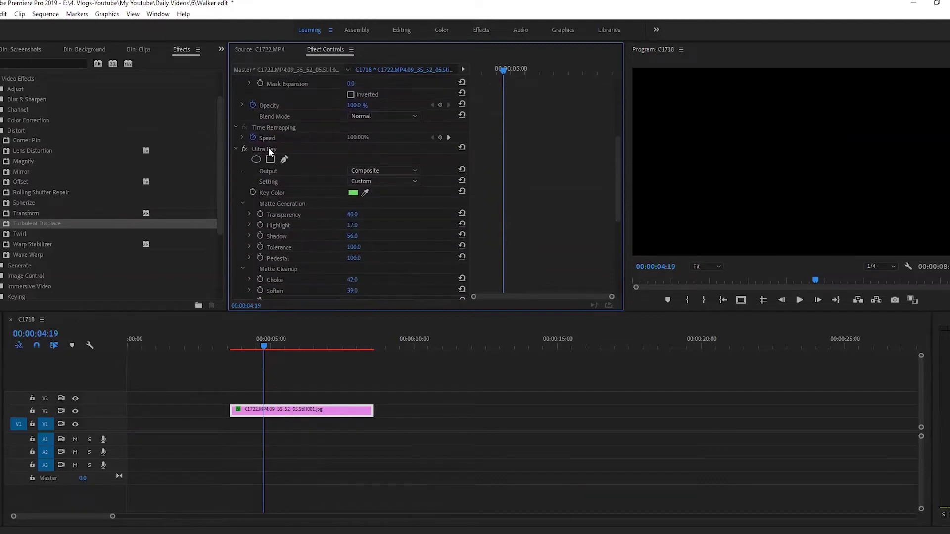
{"action": "left_click_drag", "start_coordinate": [616, 178], "coordinate": [617, 250]}
{"action": "left_click", "coordinate": [285, 152]}
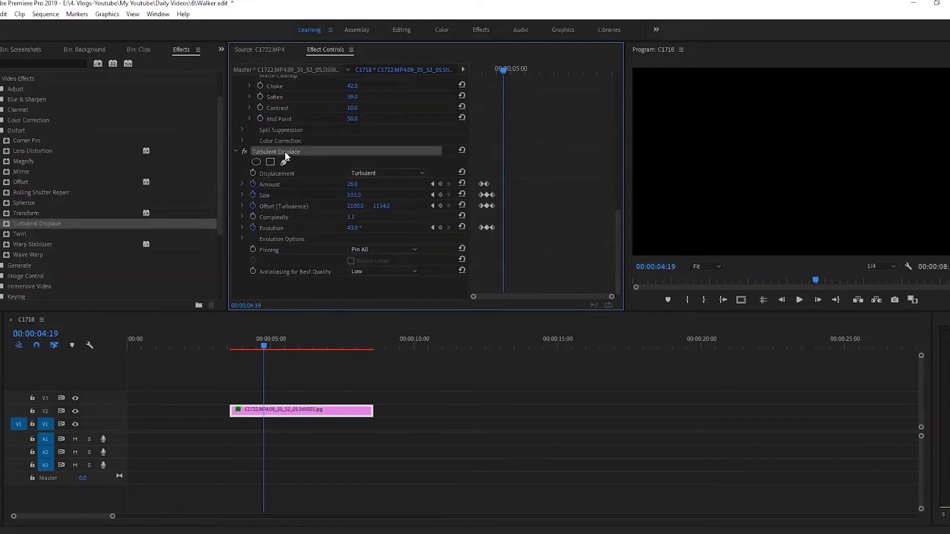
{"action": "key", "text": "Delete"}
{"action": "left_click_drag", "start_coordinate": [615, 216], "coordinate": [617, 59]}
Reset the packet still's Position to 1920, 1080 and Scale to 100 at its first frame and at 00:00:04:00
{"action": "left_click_drag", "start_coordinate": [494, 65], "coordinate": [452, 77]}
{"action": "left_click", "coordinate": [462, 102]}
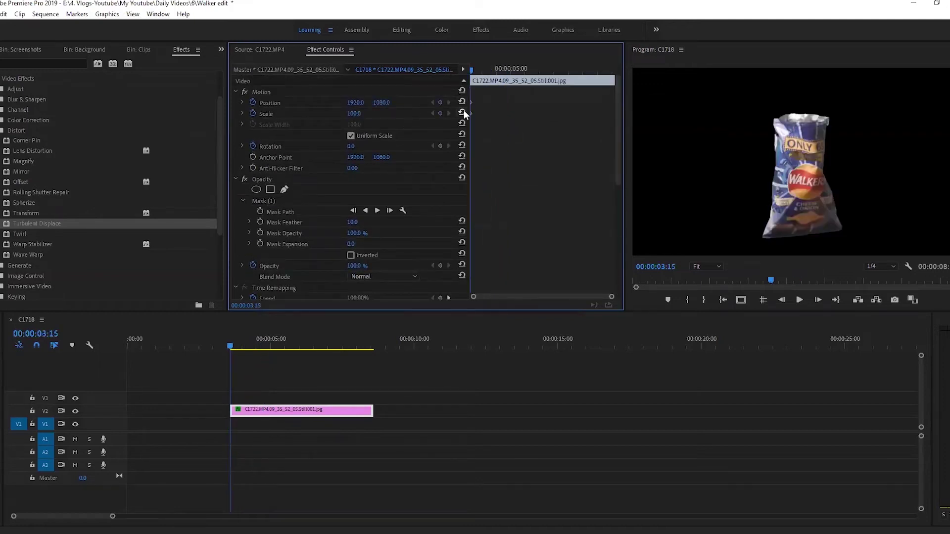
{"action": "left_click_drag", "start_coordinate": [472, 70], "coordinate": [483, 73]}
{"action": "left_click", "coordinate": [463, 112]}
{"action": "left_click", "coordinate": [463, 101]}
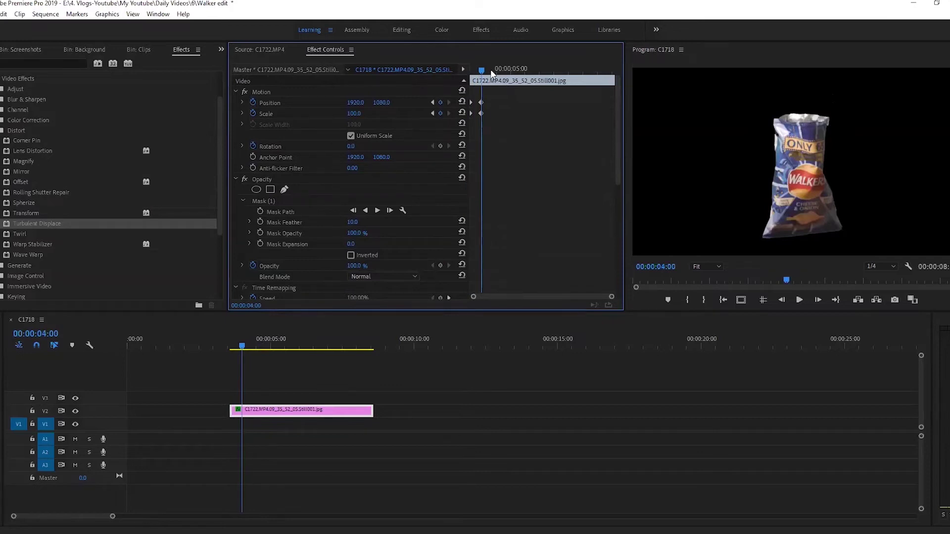
Cut a 20-frame section of the shaking packet from C1722.MP4 and place it on V3 directly after the still
{"action": "left_click", "coordinate": [21, 50]}
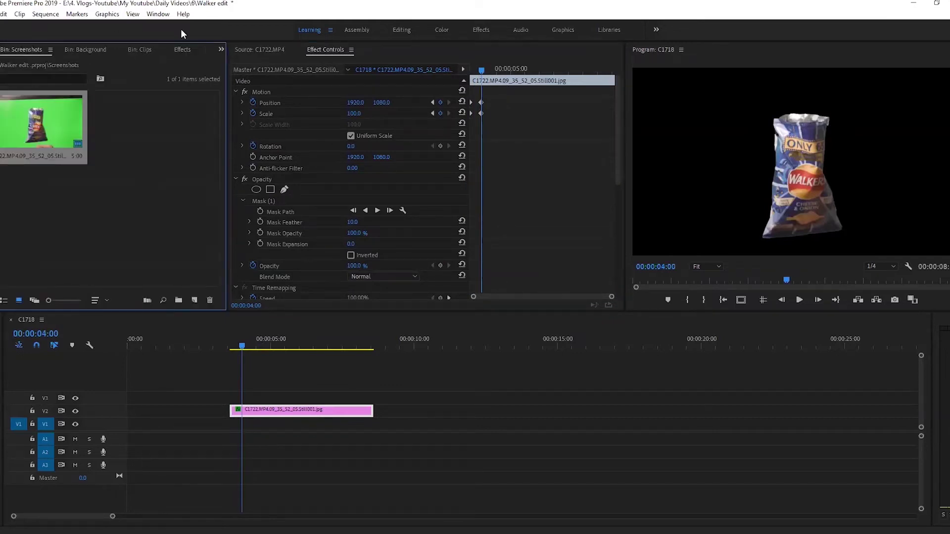
{"action": "left_click", "coordinate": [280, 48]}
{"action": "left_click", "coordinate": [144, 50]}
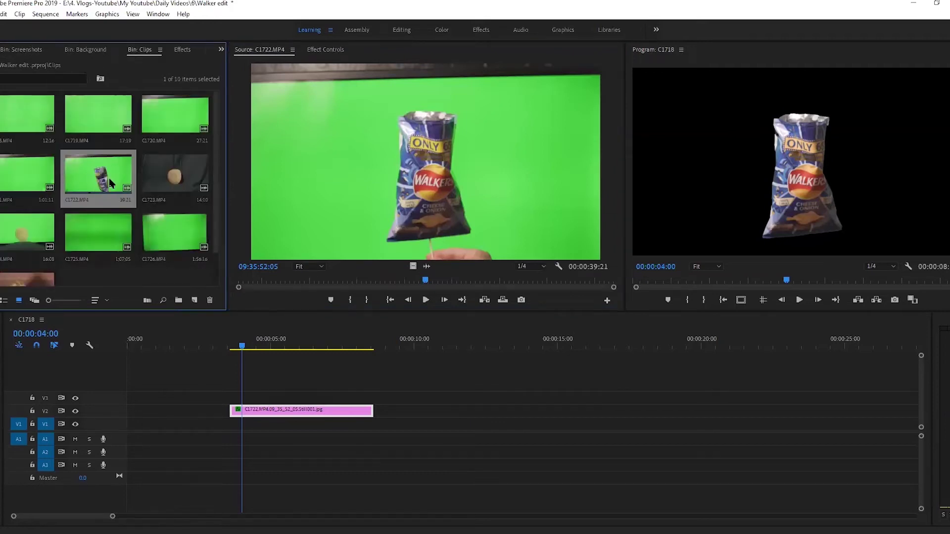
{"action": "left_click", "coordinate": [427, 282]}
{"action": "left_click_drag", "start_coordinate": [427, 281], "coordinate": [542, 274]}
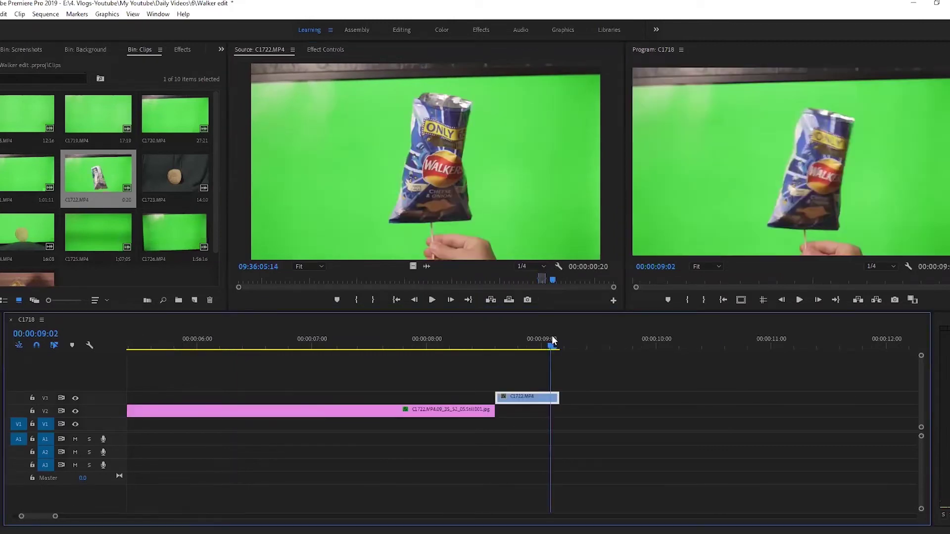
Draw a closed freeform opacity mask around the packet in the C1722.MP4 clip at 00:00:08:18
{"action": "left_click_drag", "start_coordinate": [553, 342], "coordinate": [510, 345]}
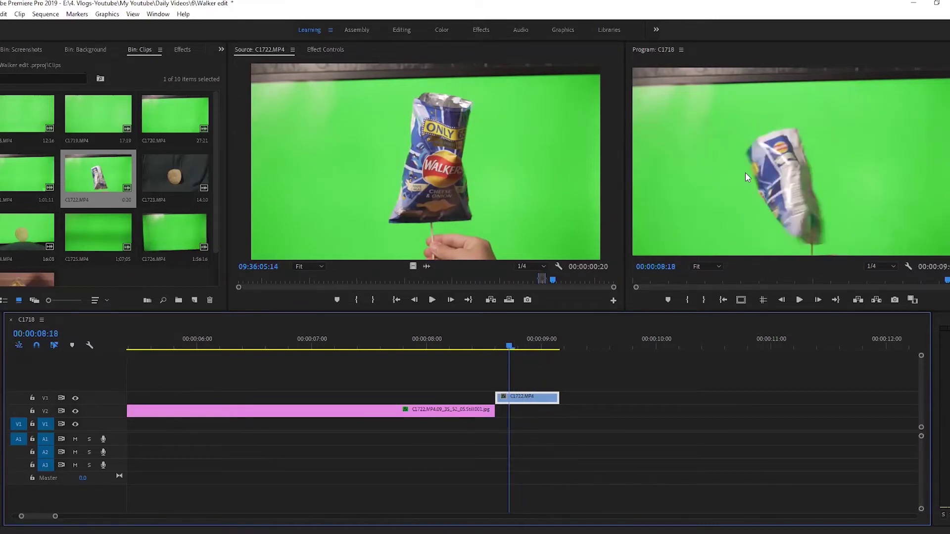
{"action": "left_click", "coordinate": [332, 50]}
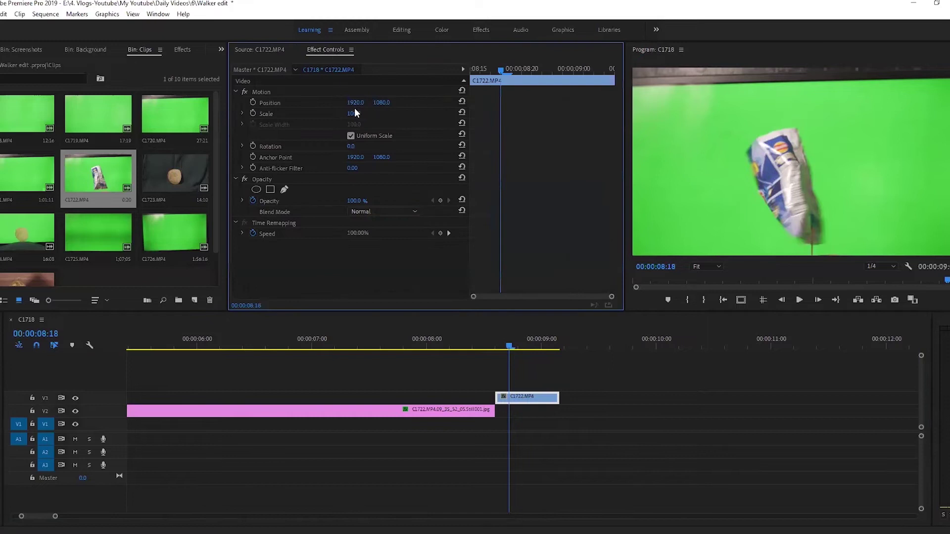
{"action": "left_click", "coordinate": [284, 190]}
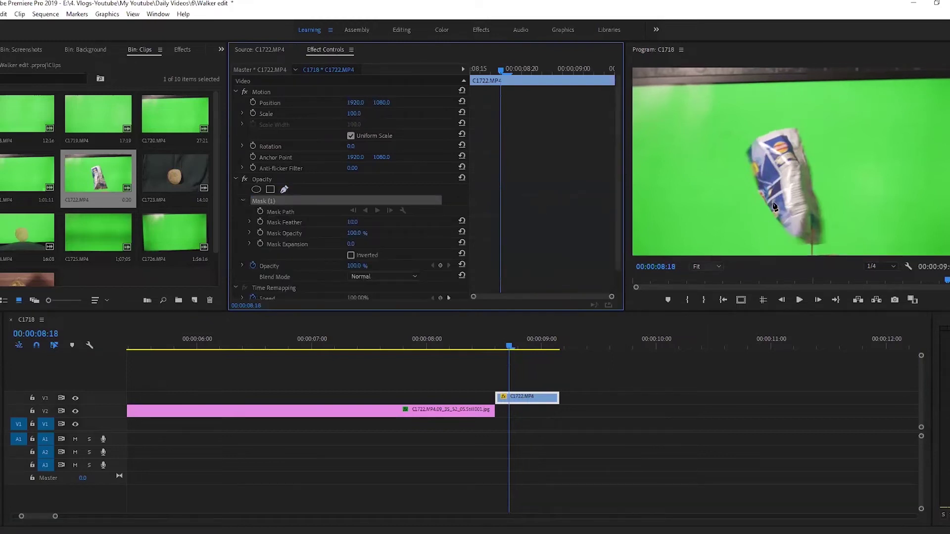
{"action": "left_click", "coordinate": [725, 142]}
{"action": "left_click", "coordinate": [762, 117]}
{"action": "left_click", "coordinate": [803, 111]}
{"action": "left_click", "coordinate": [835, 165]}
{"action": "left_click", "coordinate": [852, 230]}
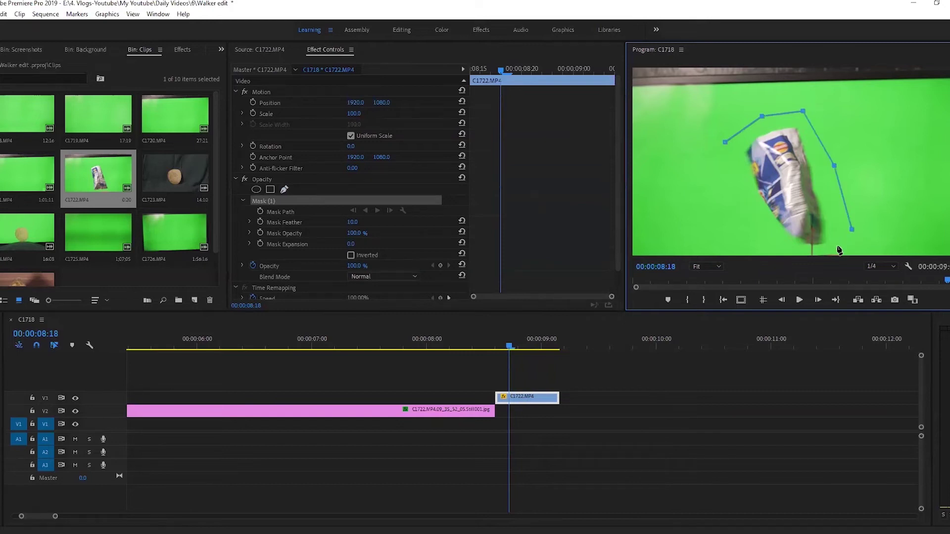
{"action": "left_click", "coordinate": [812, 247]}
{"action": "left_click", "coordinate": [792, 250]}
{"action": "left_click", "coordinate": [741, 207]}
{"action": "left_click", "coordinate": [725, 142]}
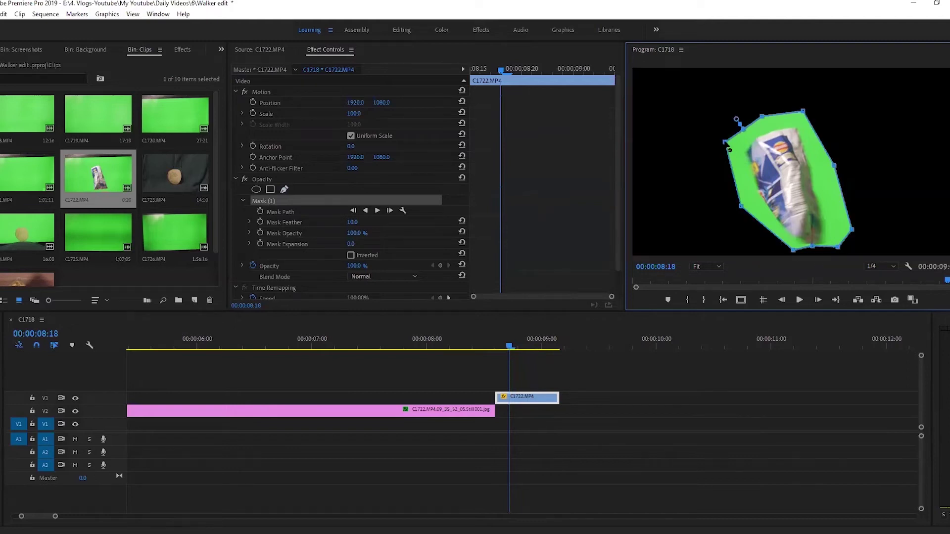
Keyframe the Mask Path from 00:00:08:18 and adjust the mask's lower edge around the packet on the frames before it
{"action": "left_click", "coordinate": [261, 211]}
{"action": "key", "text": "Left"}
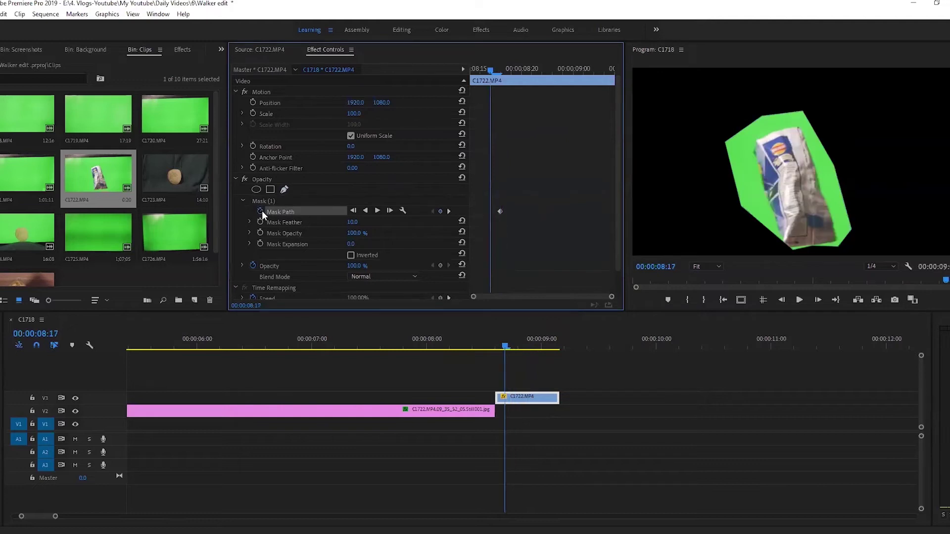
{"action": "left_click", "coordinate": [709, 267]}
{"action": "left_click", "coordinate": [708, 313]}
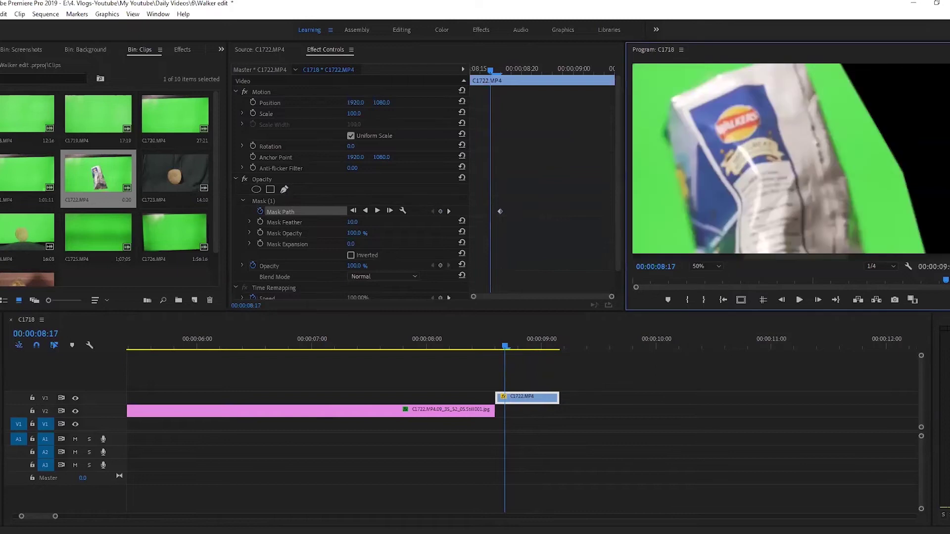
{"action": "scroll", "coordinate": [790, 158], "scroll_direction": "down", "scroll_amount": 5}
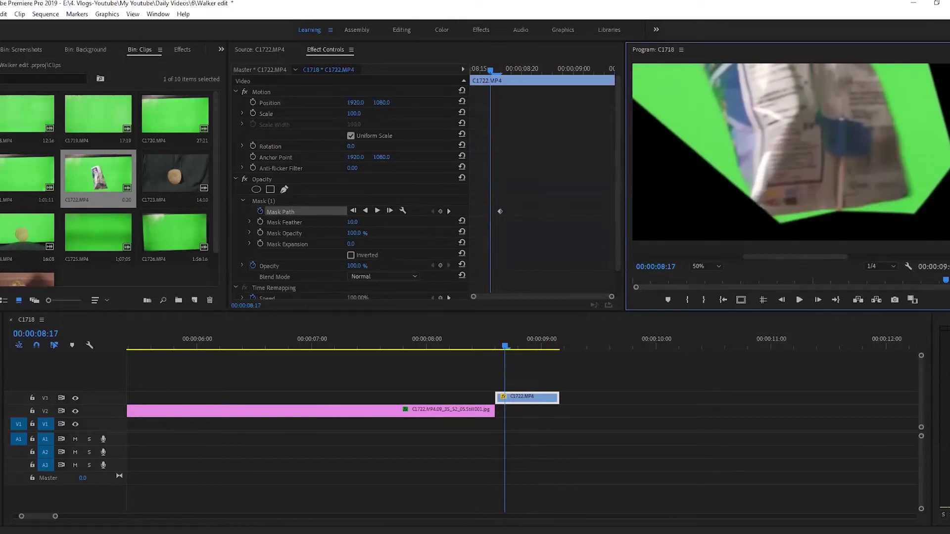
{"action": "left_click", "coordinate": [263, 200]}
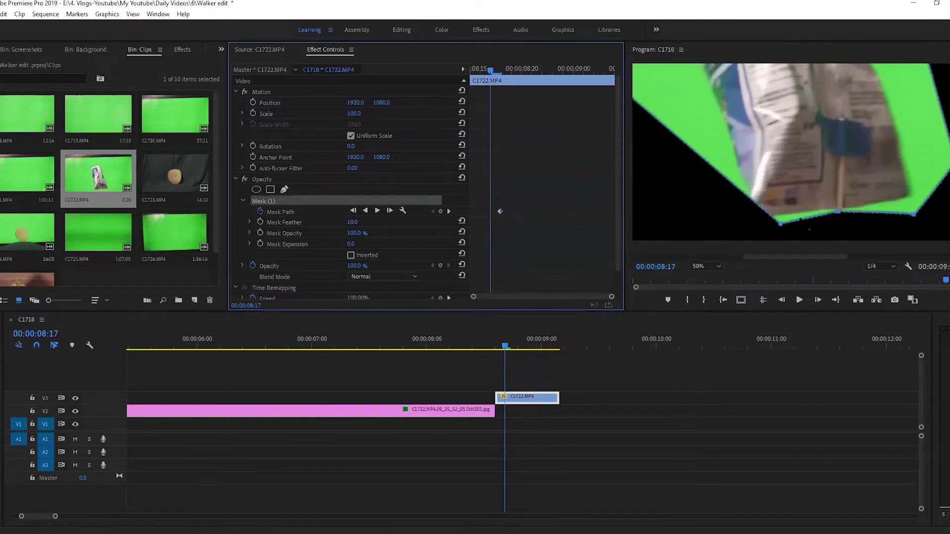
{"action": "left_click", "coordinate": [842, 213]}
{"action": "left_click", "coordinate": [853, 212]}
{"action": "left_click", "coordinate": [782, 300]}
{"action": "left_click", "coordinate": [781, 300]}
{"action": "left_click", "coordinate": [818, 300]}
{"action": "left_click", "coordinate": [818, 300]}
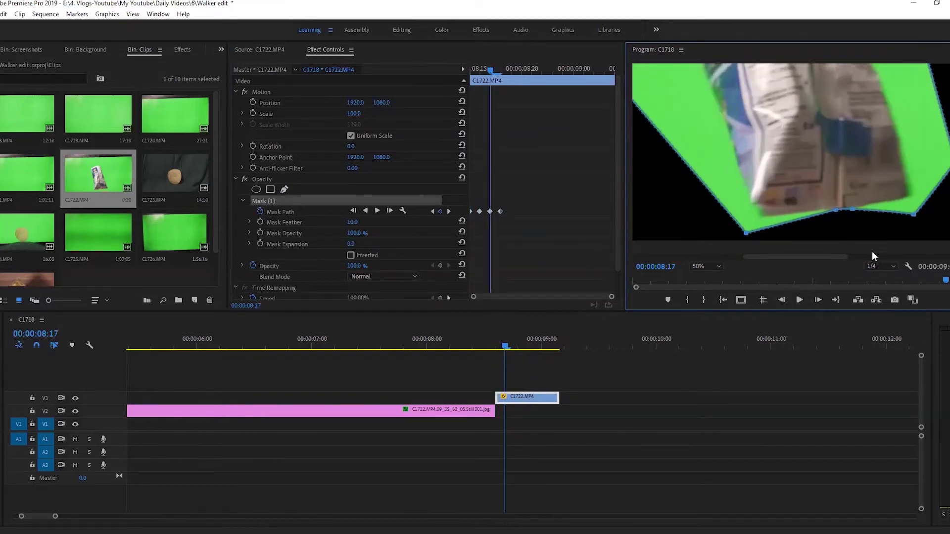
Reshape the mask around the moving packet frame by frame from 00:00:08:18 towards the end of the C1722.MP4 clip
{"action": "left_click", "coordinate": [818, 300]}
{"action": "left_click", "coordinate": [818, 300]}
{"action": "left_click_drag", "start_coordinate": [780, 233], "coordinate": [778, 239]}
{"action": "left_click_drag", "start_coordinate": [852, 211], "coordinate": [843, 199]}
{"action": "left_click", "coordinate": [818, 300]}
{"action": "left_click_drag", "start_coordinate": [778, 239], "coordinate": [729, 240]}
{"action": "left_click", "coordinate": [819, 300]}
{"action": "left_click_drag", "start_coordinate": [842, 198], "coordinate": [842, 192]}
{"action": "left_click", "coordinate": [819, 300]}
{"action": "left_click_drag", "start_coordinate": [731, 239], "coordinate": [651, 214]}
{"action": "left_click", "coordinate": [818, 300]}
{"action": "left_click", "coordinate": [818, 300]}
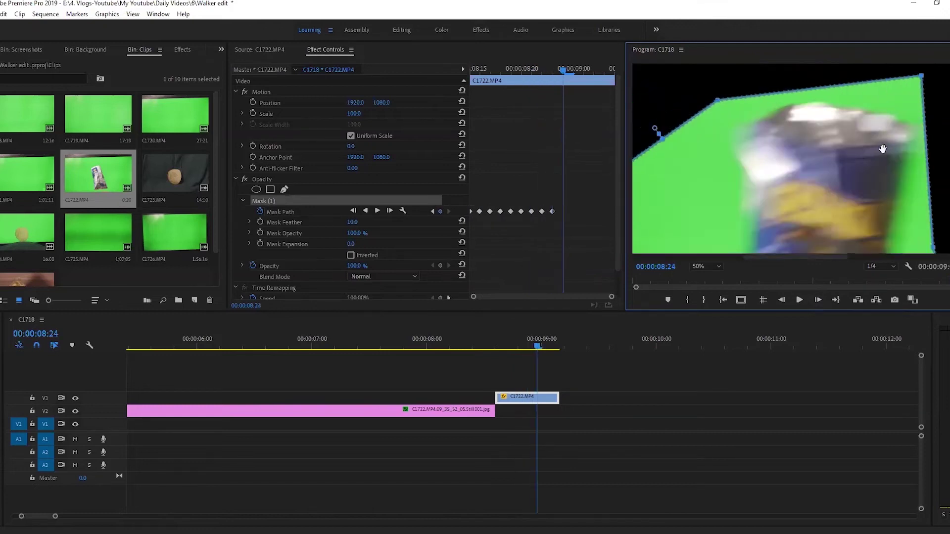
{"action": "left_click", "coordinate": [818, 299]}
{"action": "left_click", "coordinate": [819, 300]}
{"action": "left_click", "coordinate": [818, 300]}
{"action": "left_click", "coordinate": [818, 300]}
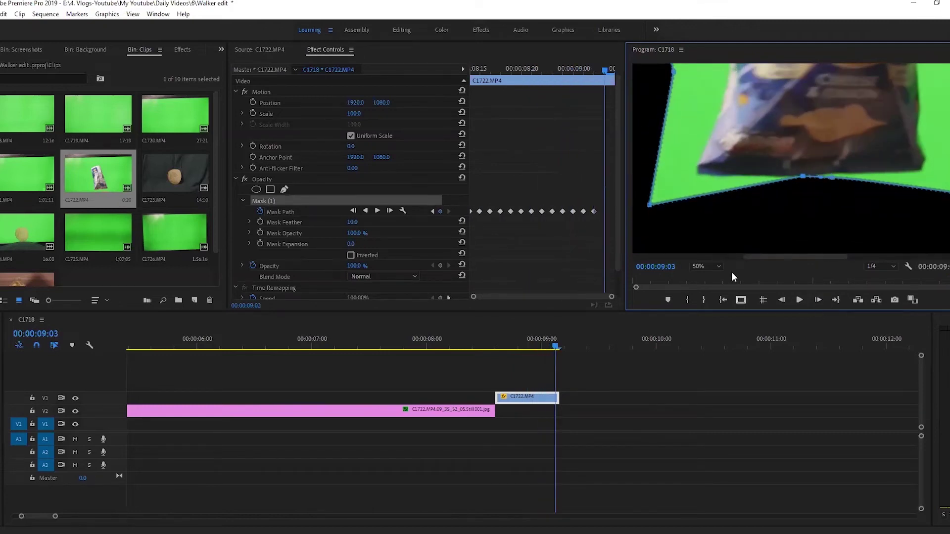
Apply the Ultra Key effect to the C1722.MP4 clip and sample the green background as its key color
{"action": "left_click", "coordinate": [632, 406]}
{"action": "left_click", "coordinate": [540, 399]}
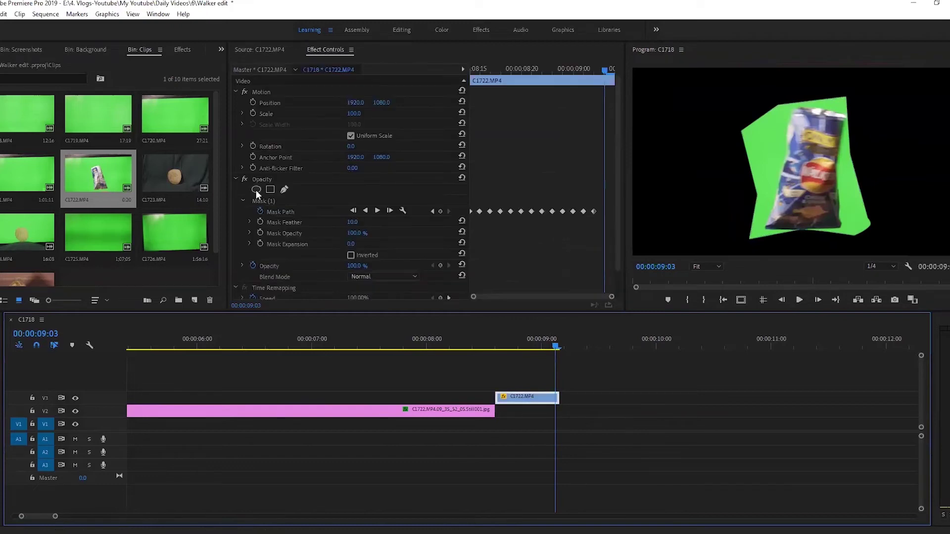
{"action": "left_click", "coordinate": [184, 49]}
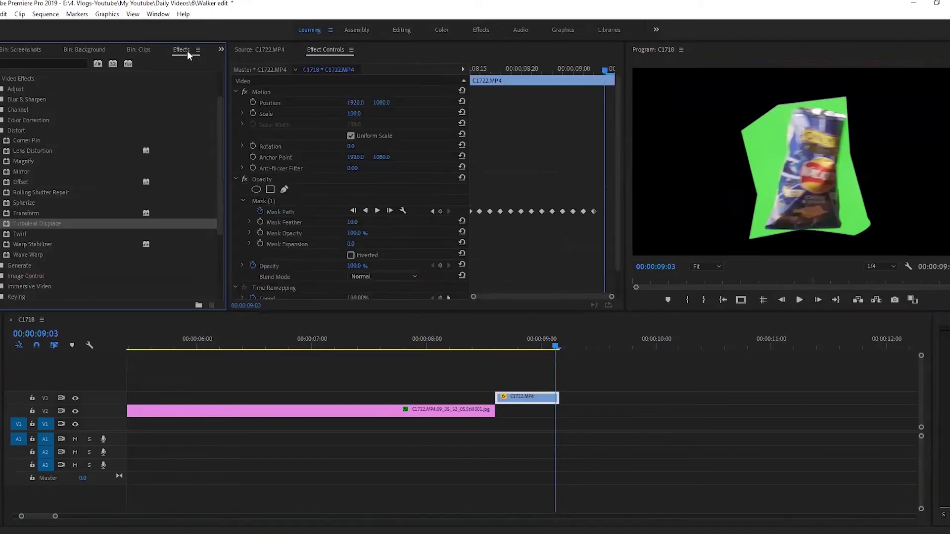
{"action": "left_click", "coordinate": [3, 130]}
{"action": "left_click", "coordinate": [3, 172]}
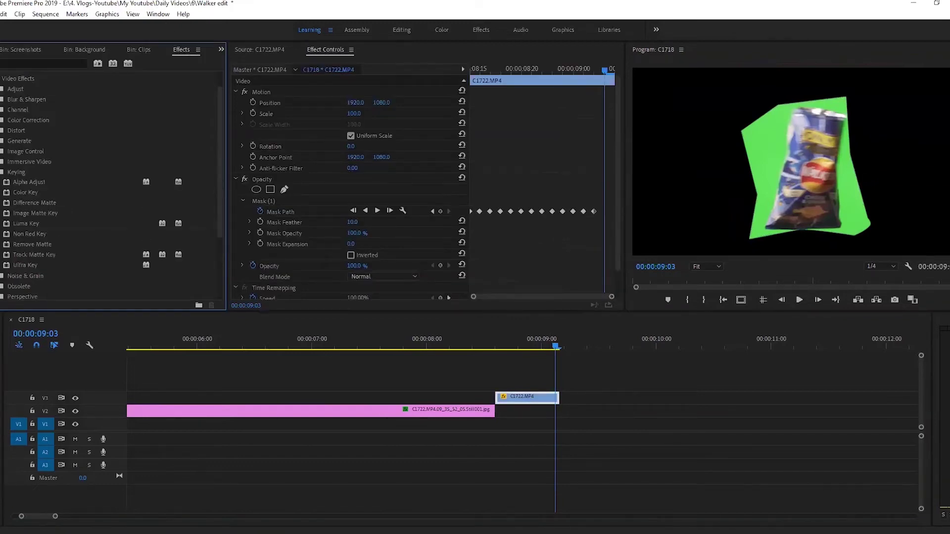
{"action": "left_click", "coordinate": [26, 266]}
{"action": "left_click_drag", "start_coordinate": [27, 265], "coordinate": [619, 206]}
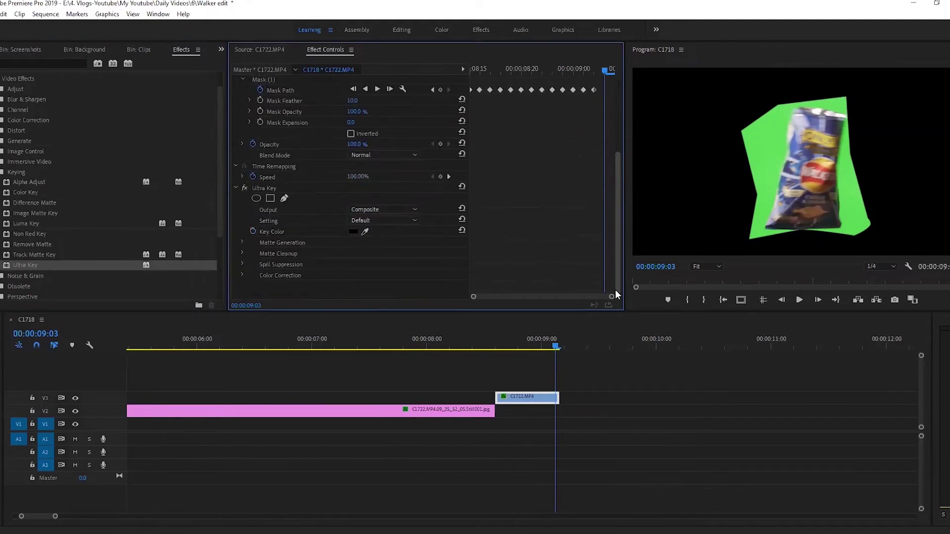
{"action": "left_click", "coordinate": [365, 228]}
{"action": "left_click", "coordinate": [747, 168]}
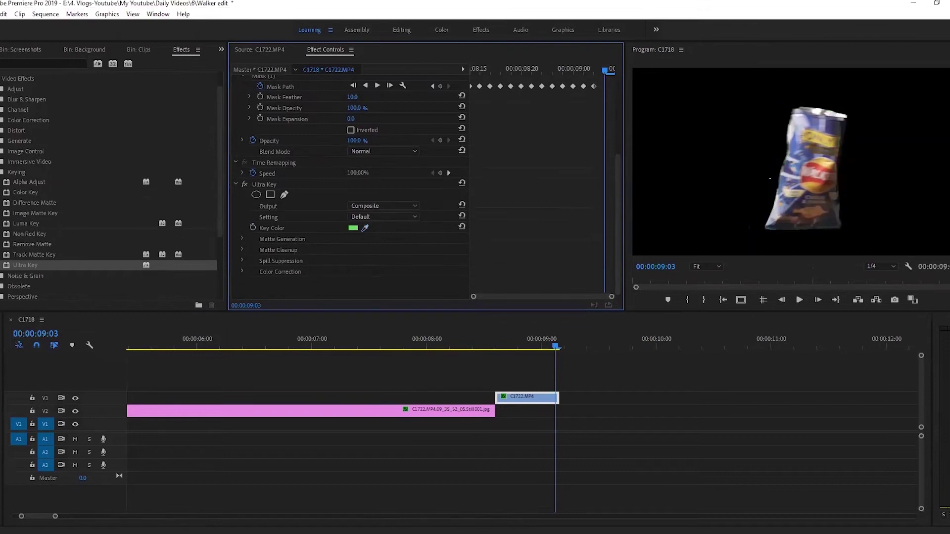
Choose the Aggressive setting for Ultra Key, increase Highlight, and set Tolerance and Pedestal to 100 under Matte Generation
{"action": "left_click", "coordinate": [376, 218]}
{"action": "left_click", "coordinate": [384, 250]}
{"action": "left_click", "coordinate": [242, 238]}
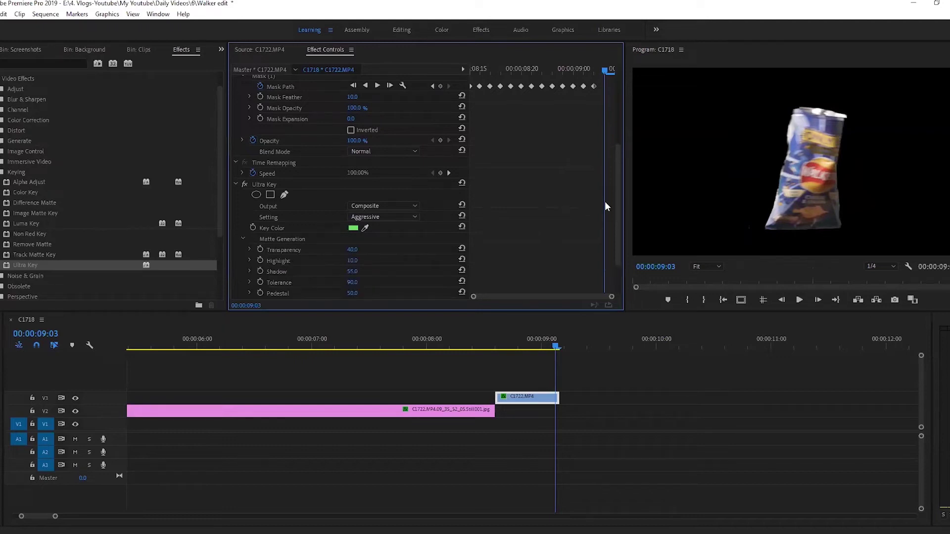
{"action": "left_click_drag", "start_coordinate": [617, 204], "coordinate": [617, 215]}
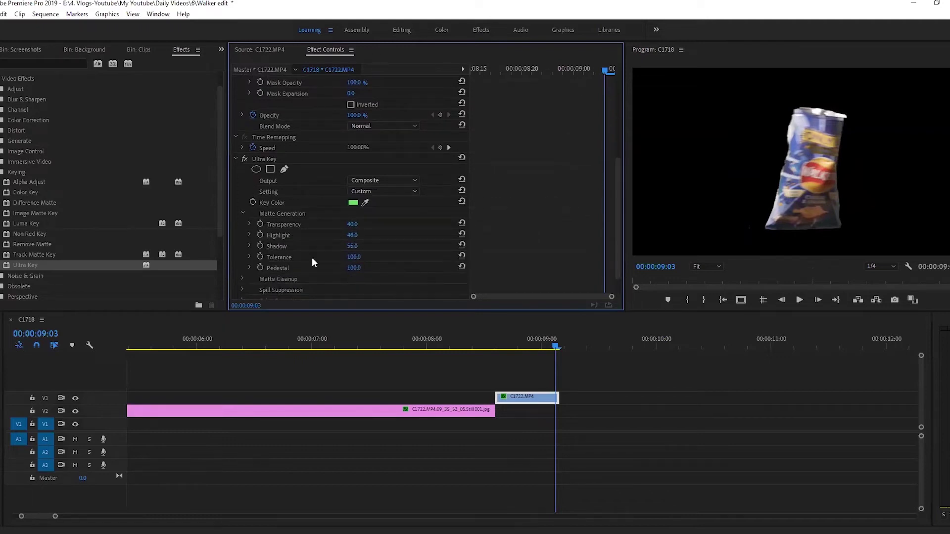
{"action": "left_click", "coordinate": [242, 279]}
{"action": "scroll", "coordinate": [372, 249], "scroll_direction": "down", "scroll_amount": 3}
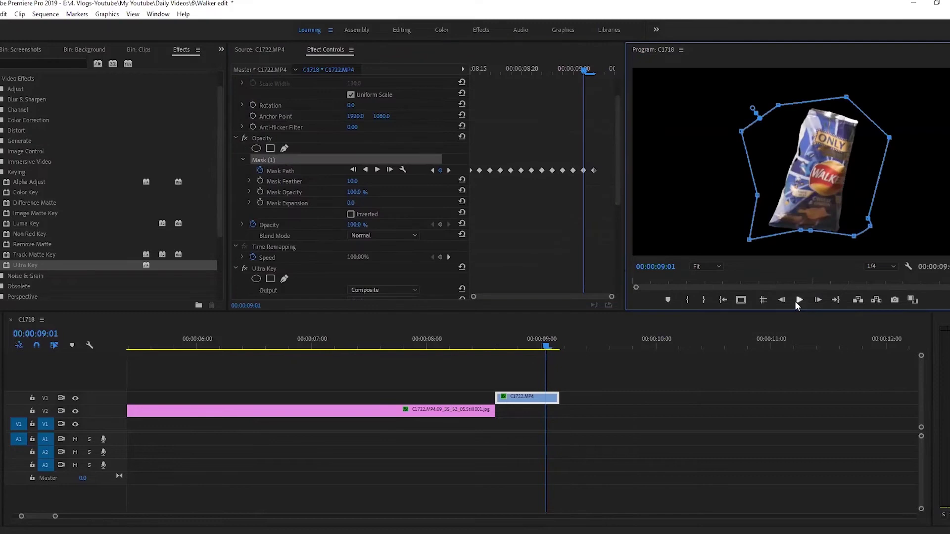
Move a point on the mask's right side at 00:00:09:00 and check the mask on the neighbouring frames
{"action": "left_click", "coordinate": [782, 299]}
{"action": "left_click_drag", "start_coordinate": [889, 138], "coordinate": [886, 148]}
{"action": "left_click", "coordinate": [782, 300]}
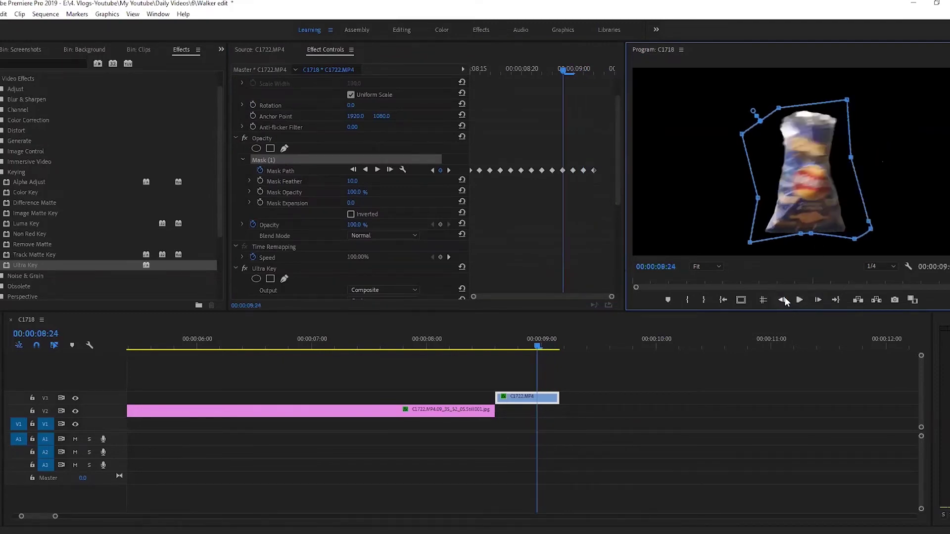
{"action": "left_click", "coordinate": [818, 300]}
{"action": "left_click", "coordinate": [818, 300]}
{"action": "left_click", "coordinate": [818, 300]}
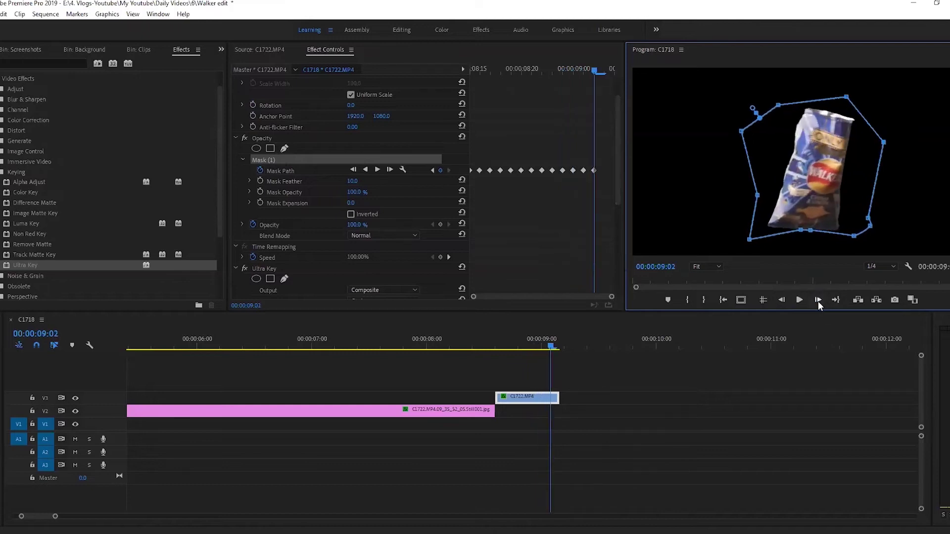
{"action": "left_click", "coordinate": [782, 300]}
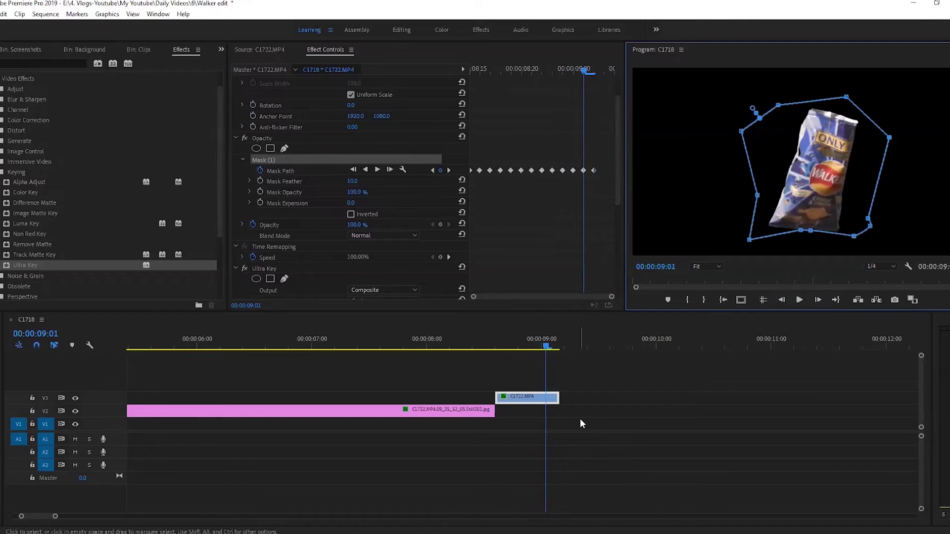
Trim the end of the C1722.MP4 clip to 00:00:09:01 and preview the shortened shake
{"action": "left_click_drag", "start_coordinate": [558, 398], "coordinate": [545, 399]}
{"action": "left_click", "coordinate": [565, 405]}
{"action": "left_click_drag", "start_coordinate": [547, 339], "coordinate": [471, 334]}
{"action": "key", "text": "space"}
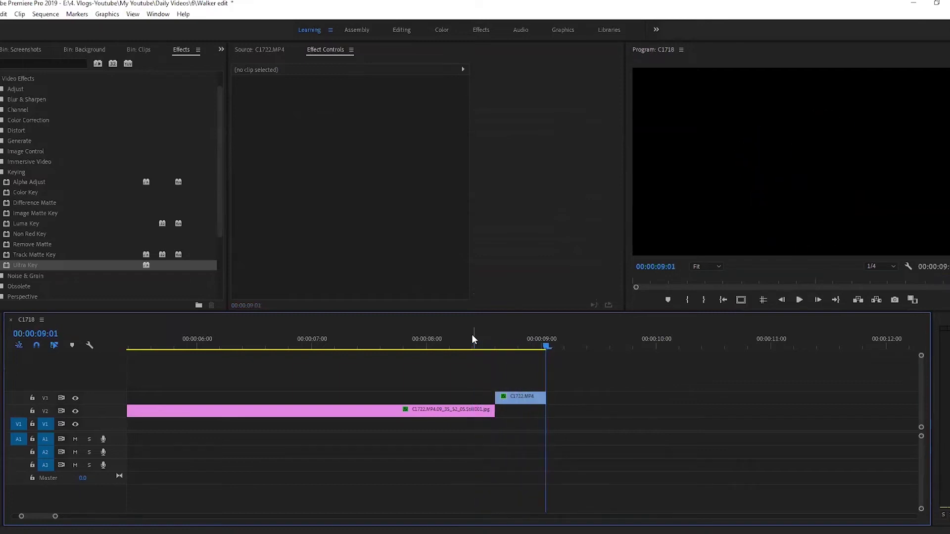
{"action": "left_click", "coordinate": [498, 344]}
{"action": "left_click_drag", "start_coordinate": [498, 344], "coordinate": [515, 347]}
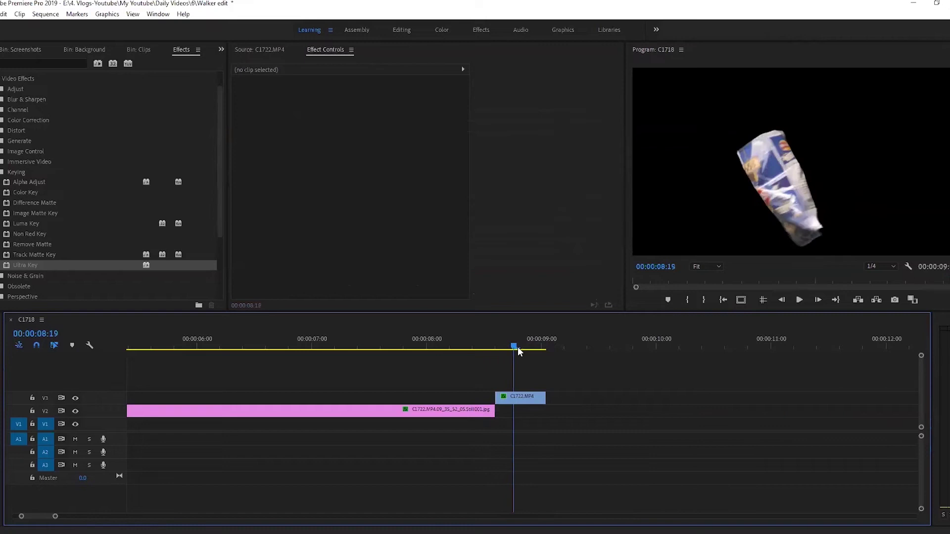
Set the C1722.MP4 clip's speed to 150% and play back the faster shake
{"action": "left_click", "coordinate": [522, 400]}
{"action": "right_click", "coordinate": [521, 401]}
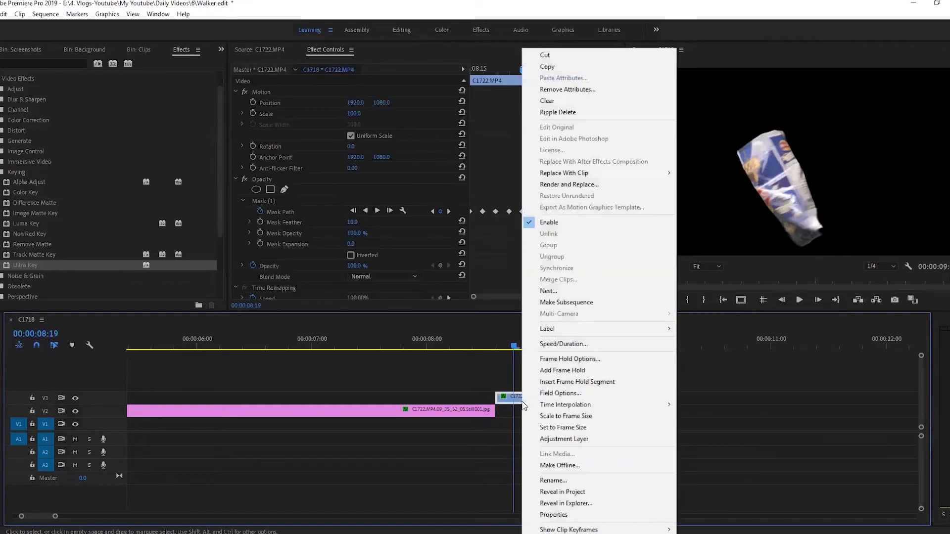
{"action": "left_click", "coordinate": [569, 348]}
{"action": "type", "text": "150"}
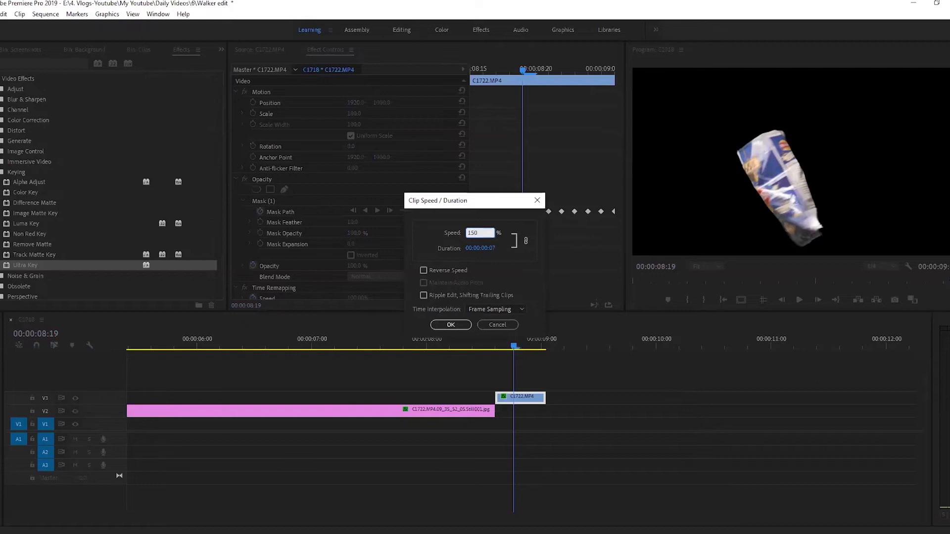
{"action": "key", "text": "Return"}
{"action": "left_click", "coordinate": [488, 339]}
{"action": "key", "text": "space"}
{"action": "left_click", "coordinate": [498, 344]}
{"action": "key", "text": "space"}
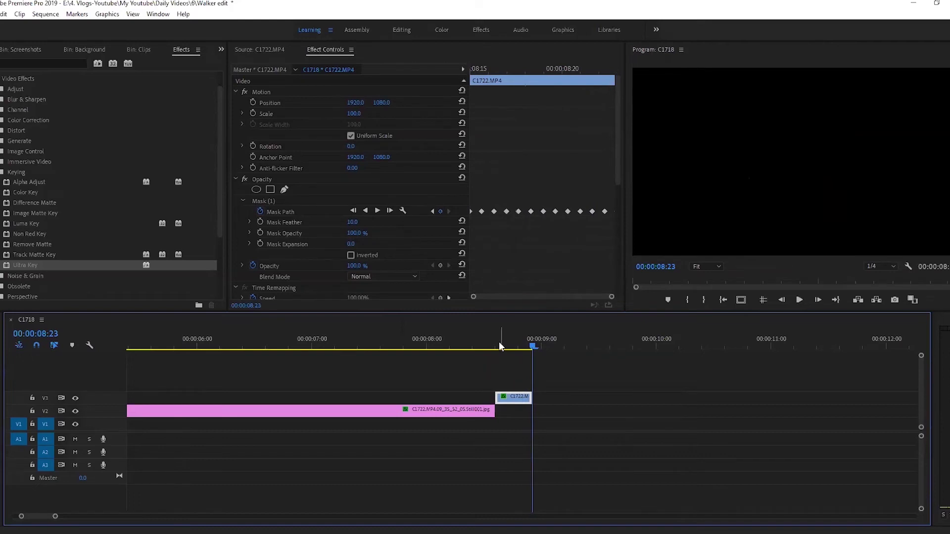
Export the frames at 00:00:08:15, 00:00:08:16 and 00:00:08:17 as separate JPEG stills
{"action": "left_click", "coordinate": [501, 344]}
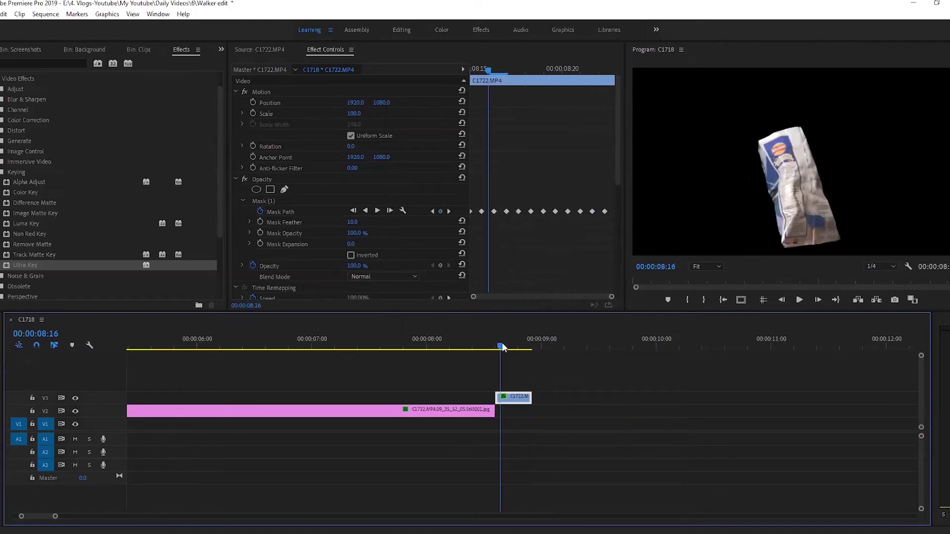
{"action": "key", "text": "Left"}
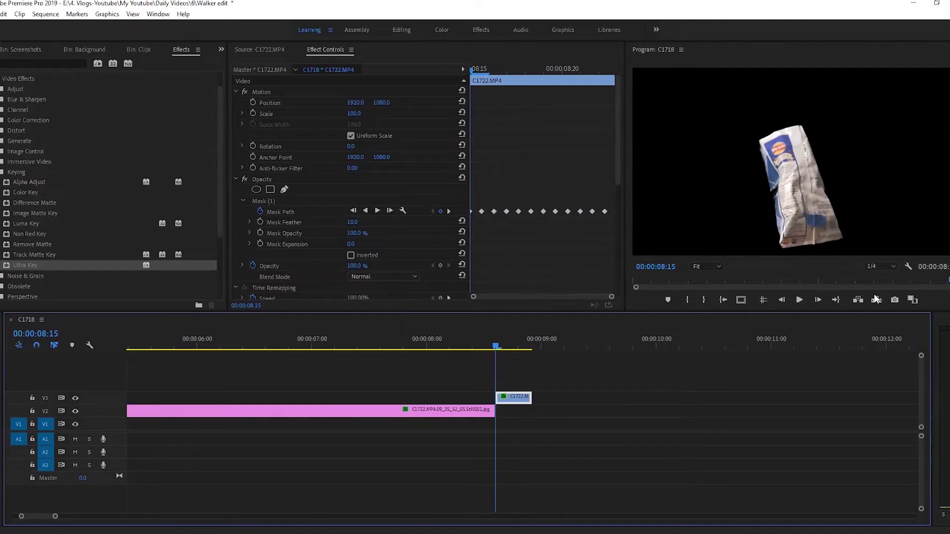
{"action": "left_click", "coordinate": [896, 300]}
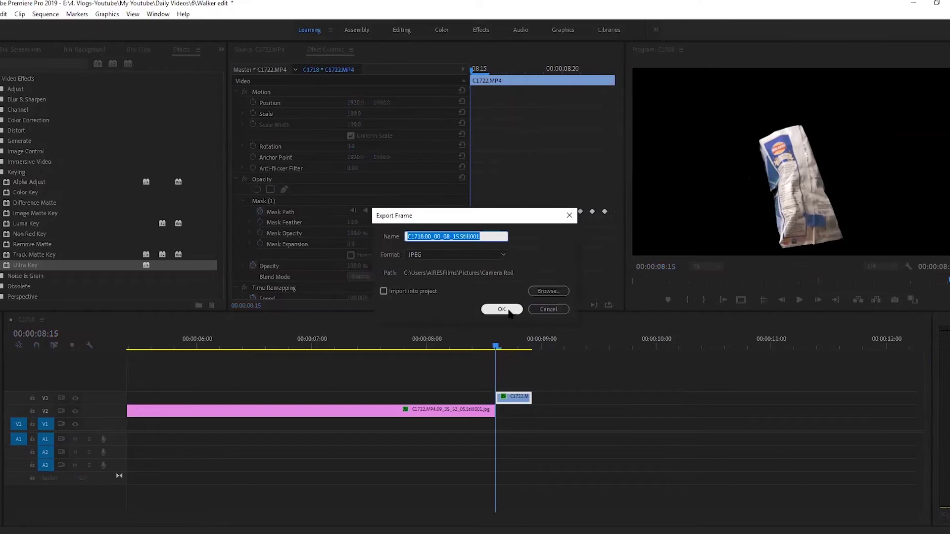
{"action": "left_click", "coordinate": [501, 310]}
{"action": "left_click", "coordinate": [818, 300]}
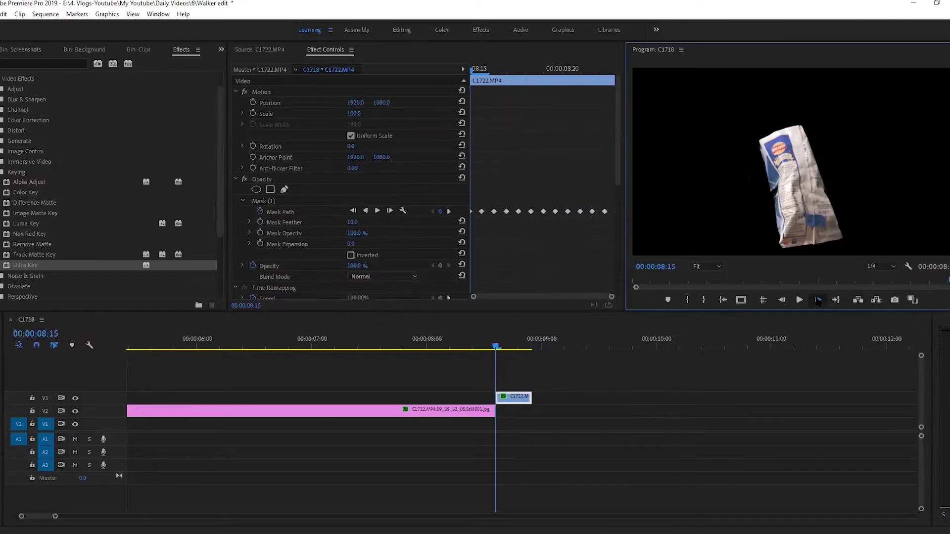
{"action": "left_click", "coordinate": [895, 301]}
{"action": "left_click", "coordinate": [502, 310]}
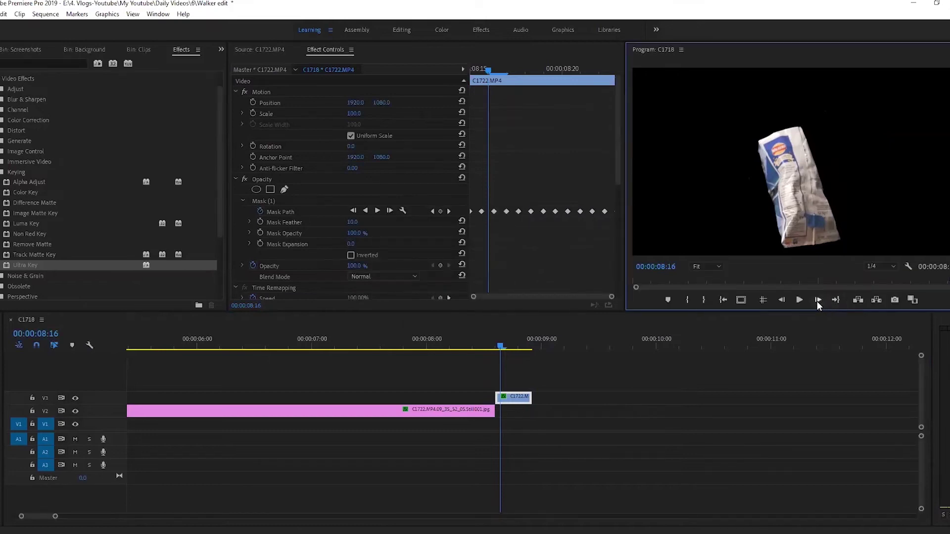
{"action": "left_click", "coordinate": [817, 300]}
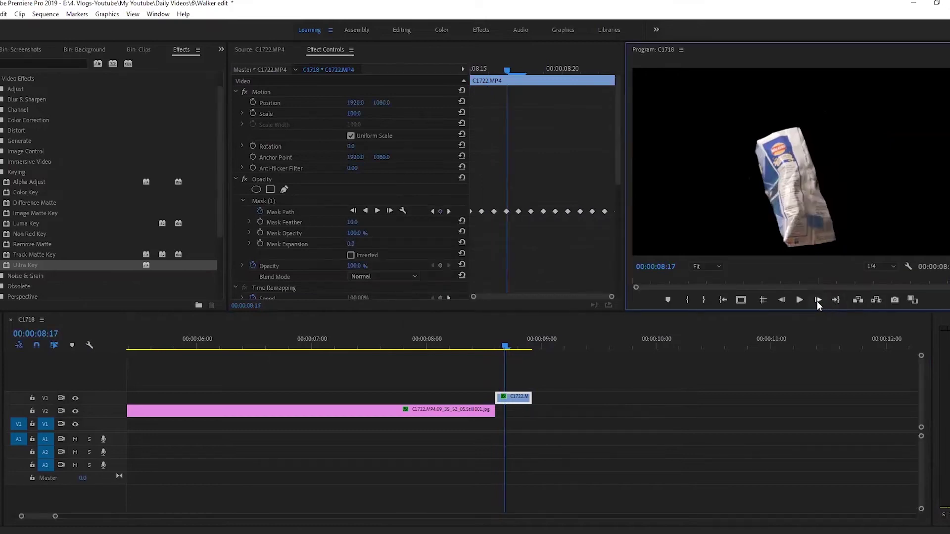
{"action": "left_click", "coordinate": [895, 300]}
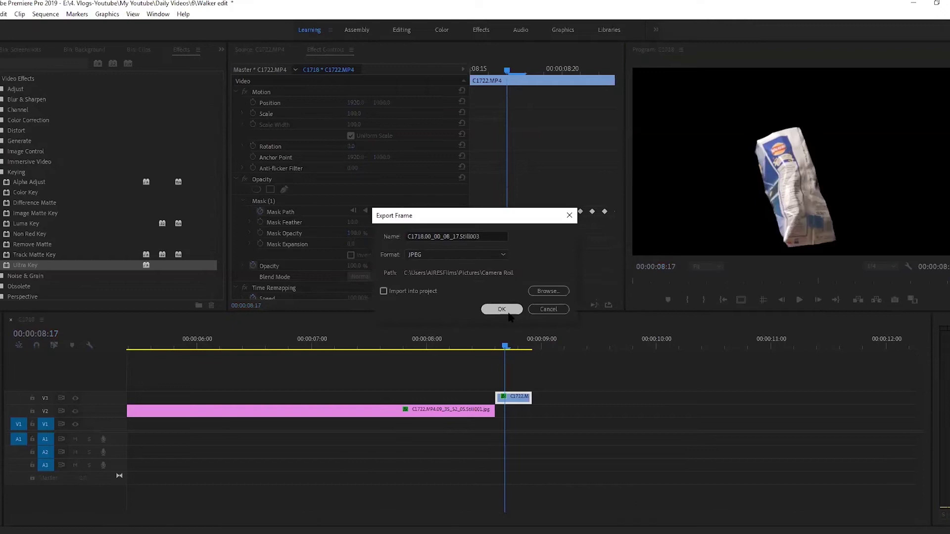
{"action": "left_click", "coordinate": [506, 310]}
{"action": "left_click", "coordinate": [819, 300]}
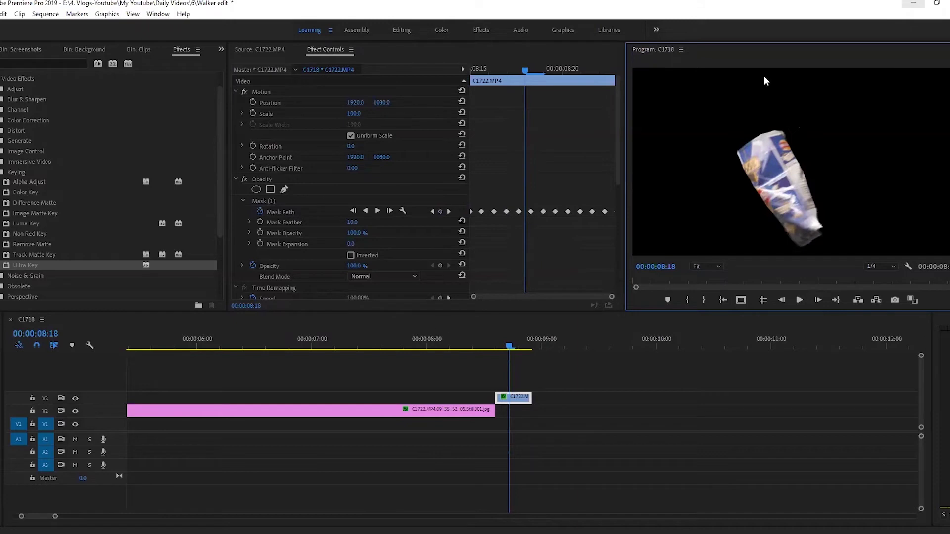
Switch to Photoshop, fill the lassoed blue patch and stick on the C1718.00_00_08_15.Still001.jpg packet with Content-Aware in Normal mode, and save the image
{"action": "left_click", "coordinate": [340, 533]}
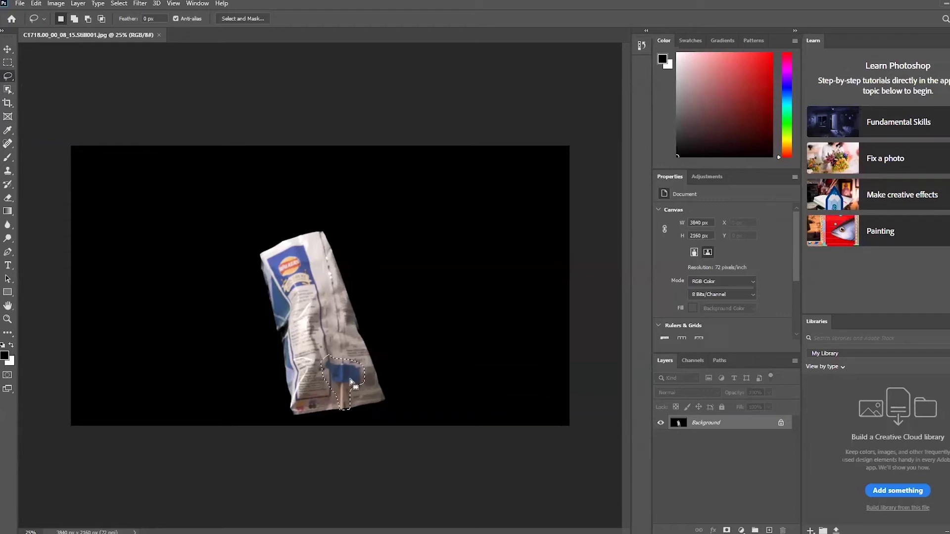
{"action": "key", "text": "shift"}
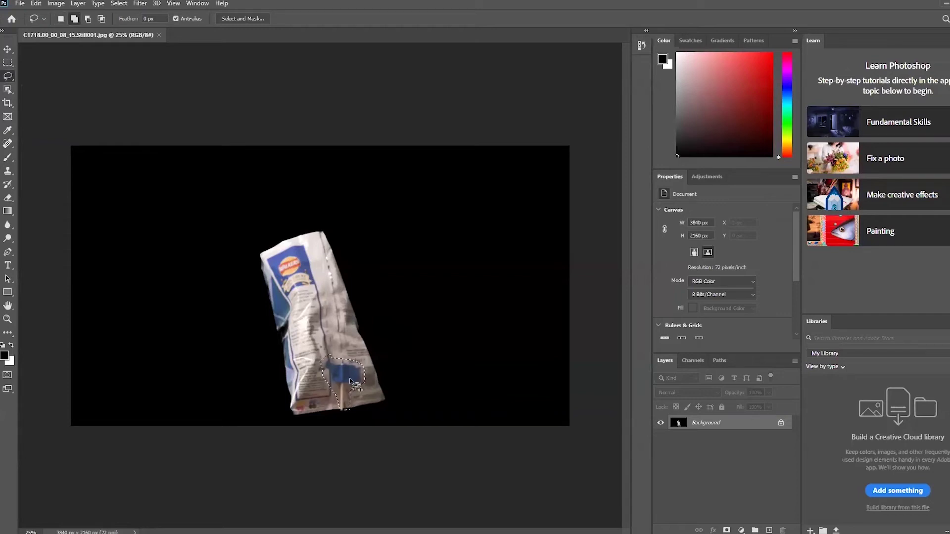
{"action": "key", "text": "shift+BackSpace"}
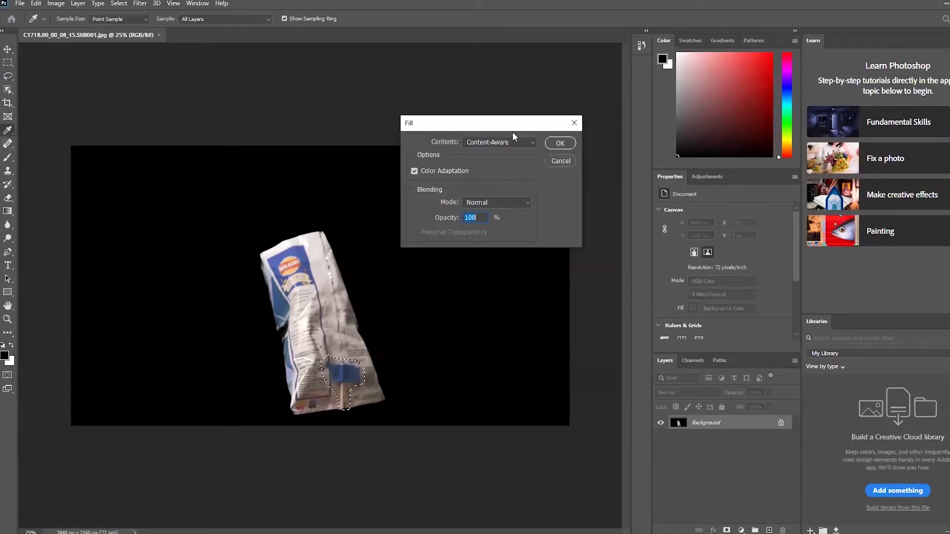
{"action": "left_click", "coordinate": [502, 142]}
{"action": "left_click", "coordinate": [495, 203]}
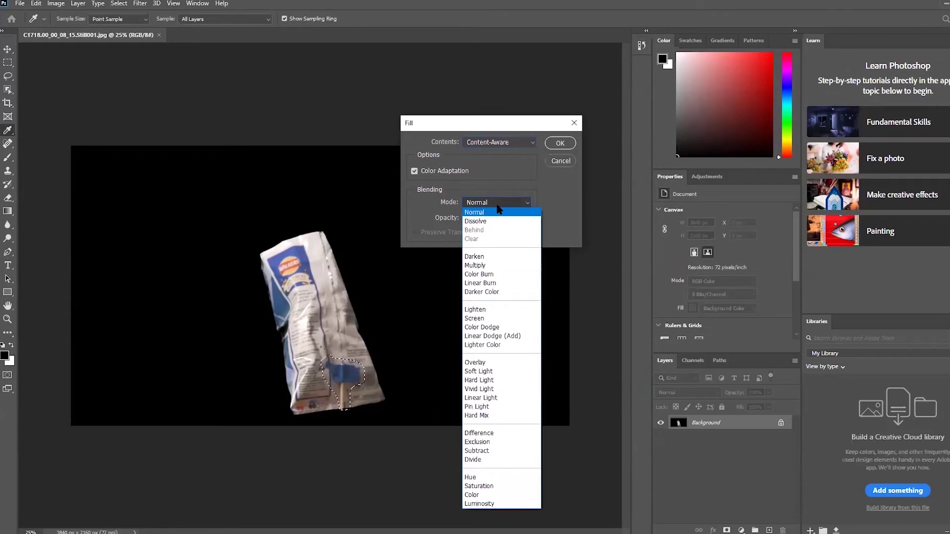
{"action": "left_click", "coordinate": [499, 211]}
{"action": "left_click", "coordinate": [561, 144]}
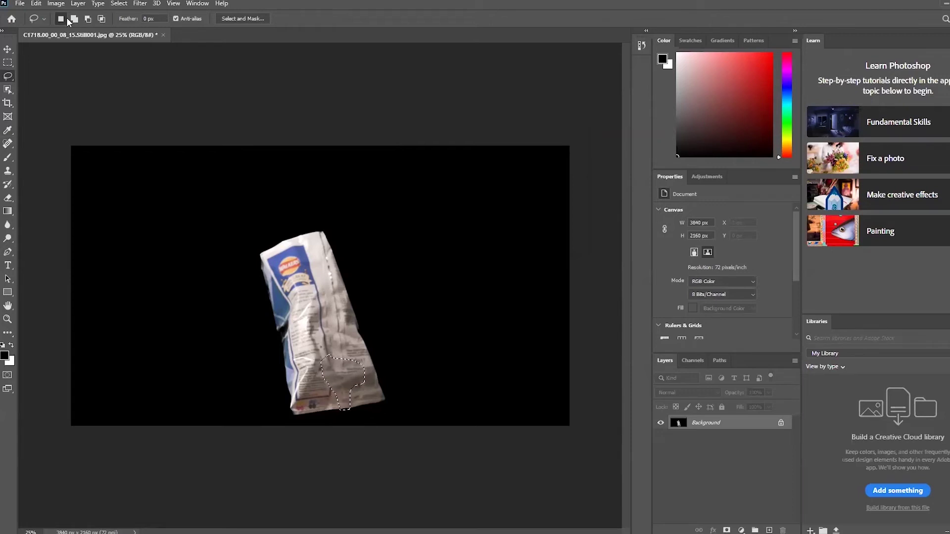
{"action": "left_click", "coordinate": [20, 3]}
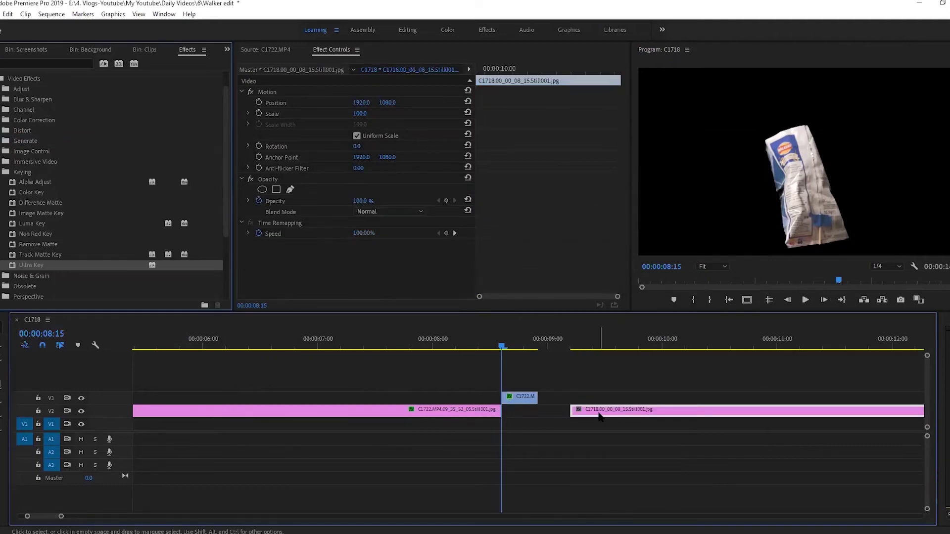
Place the retouched 08_15 still on V4 at the start of the C1722.MP4 clip and cut it down to one frame
{"action": "left_click_drag", "start_coordinate": [600, 417], "coordinate": [533, 385]}
{"action": "key", "text": "="}
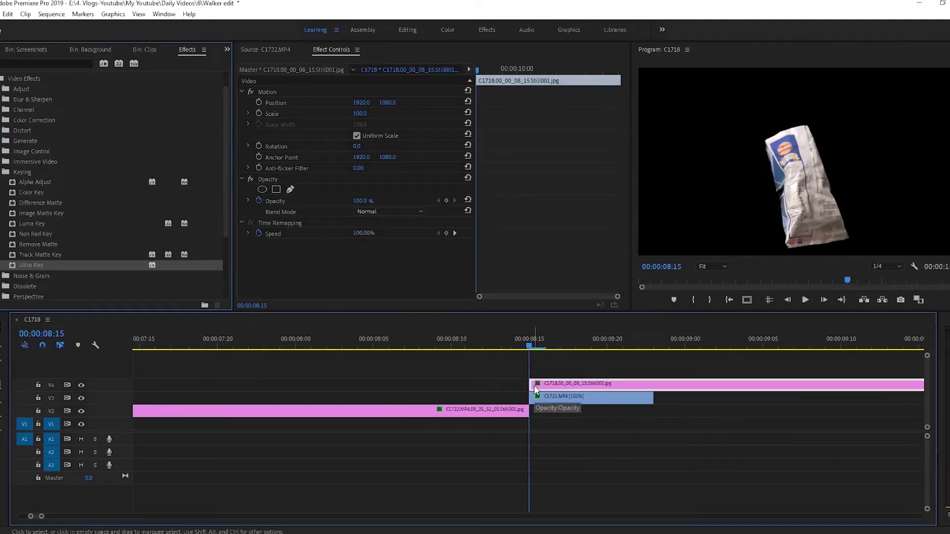
{"action": "key", "text": "Right"}
{"action": "key", "text": "c"}
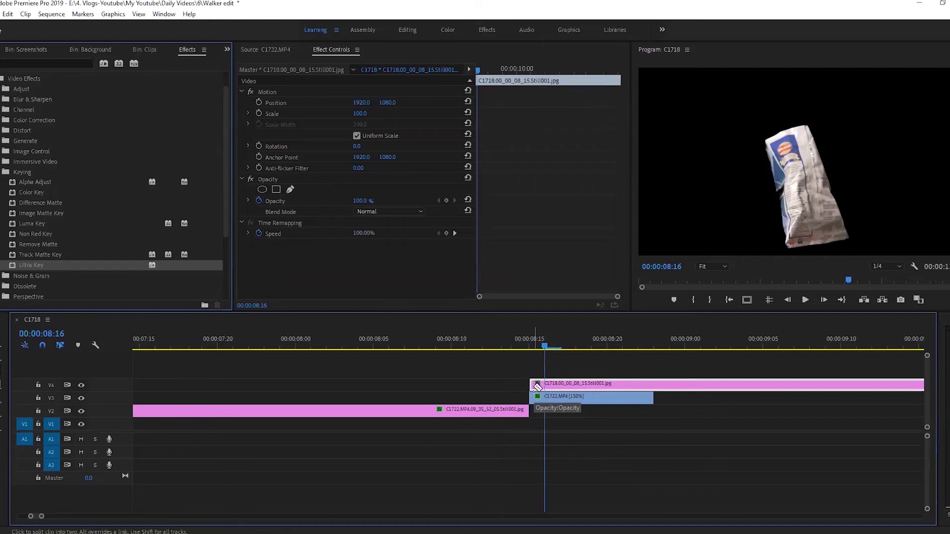
{"action": "left_click", "coordinate": [545, 385]}
{"action": "key", "text": "v"}
{"action": "left_click", "coordinate": [560, 384]}
{"action": "key", "text": "Delete"}
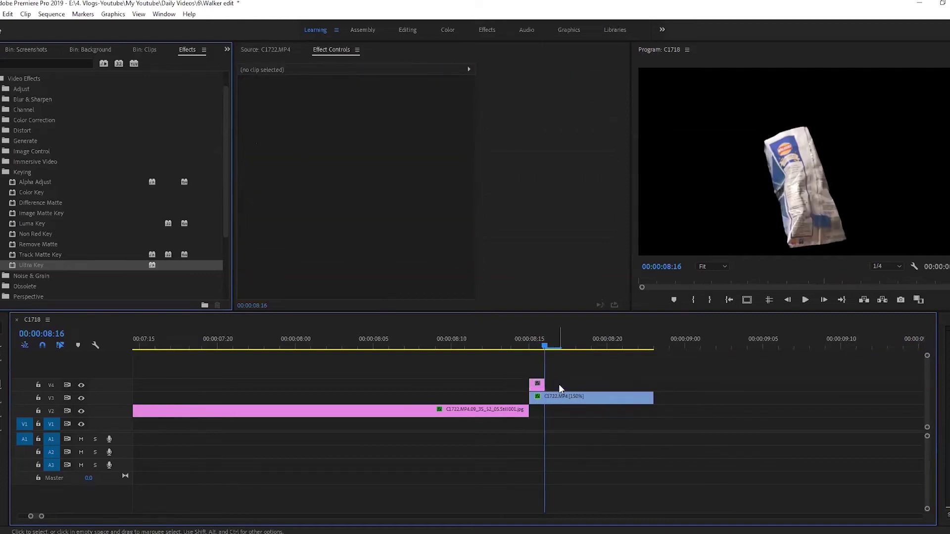
Compare the retouched frame at 00:00:08:15 with the frames around it, and play the sequence
{"action": "key", "text": "Left"}
{"action": "key", "text": "Right"}
{"action": "key", "text": "Left"}
{"action": "key", "text": "Right"}
{"action": "key", "text": "Right"}
{"action": "key", "text": "Right"}
{"action": "key", "text": "Left"}
{"action": "key", "text": "Left"}
{"action": "key", "text": "Left"}
{"action": "key", "text": "Right"}
{"action": "key", "text": "Left"}
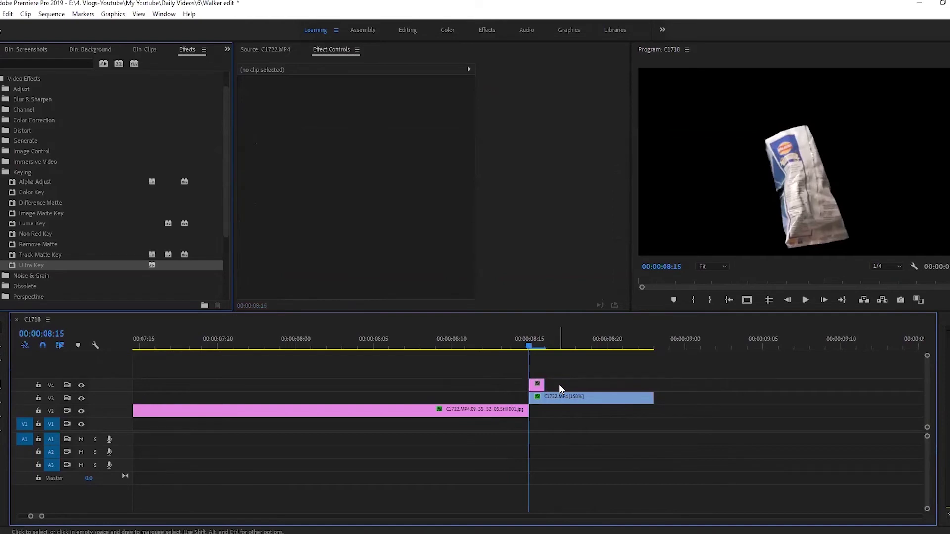
{"action": "key", "text": "Right"}
{"action": "key", "text": "Left"}
{"action": "key", "text": "Right"}
{"action": "key", "text": "Left"}
{"action": "key", "text": "Right"}
{"action": "key", "text": "space"}
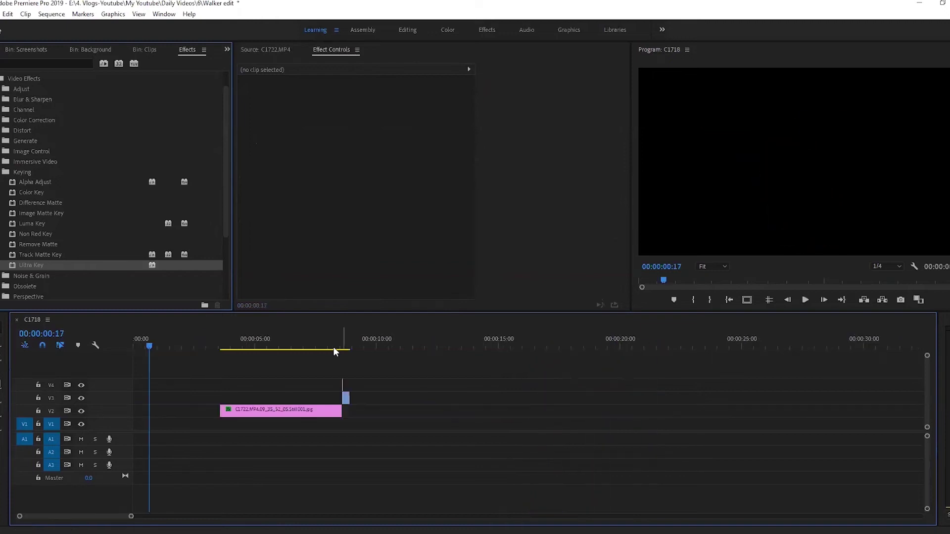
Shorten the V2 still to end at 00:00:03:22 and move the V3 clip and V4 still to start there
{"action": "left_click_drag", "start_coordinate": [218, 345], "coordinate": [227, 345]}
{"action": "left_click_drag", "start_coordinate": [342, 413], "coordinate": [226, 418]}
{"action": "left_click_drag", "start_coordinate": [386, 395], "coordinate": [345, 406]}
{"action": "key", "text": "equal"}
{"action": "key", "text": "equal"}
{"action": "key", "text": "equal"}
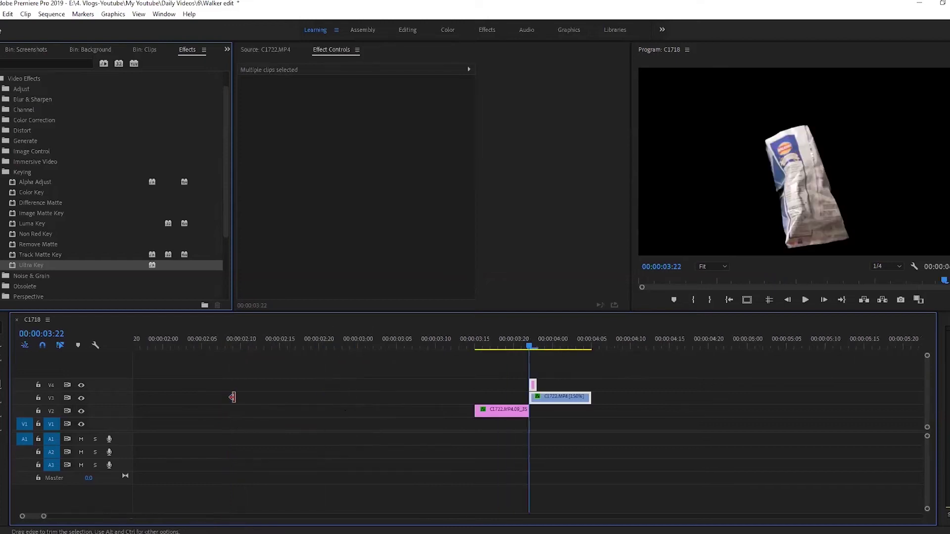
Open C1721.MP4 as the source, mark a 00:00:01:03 section of the spinning packet and place it on V5 at 00:00:03:15
{"action": "left_click", "coordinate": [149, 49]}
{"action": "left_click", "coordinate": [274, 50]}
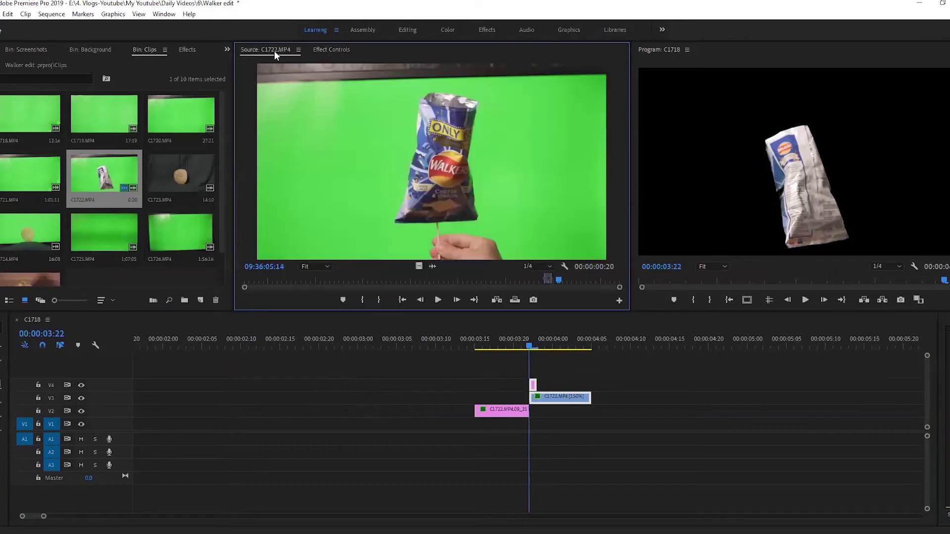
{"action": "double_click", "coordinate": [20, 174]}
{"action": "left_click_drag", "start_coordinate": [476, 280], "coordinate": [554, 272]}
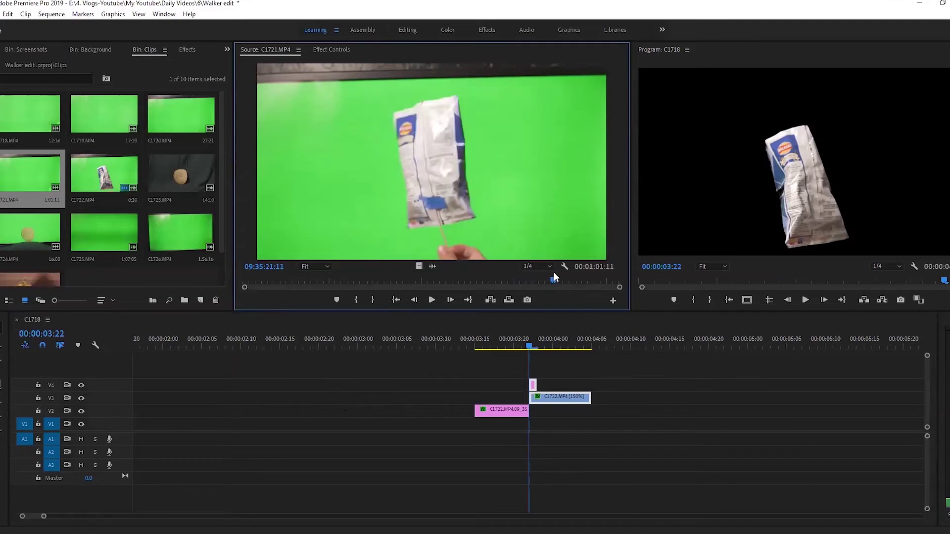
Set the V5 C1721.MP4 clip's speed to 500%
{"action": "right_click", "coordinate": [504, 371]}
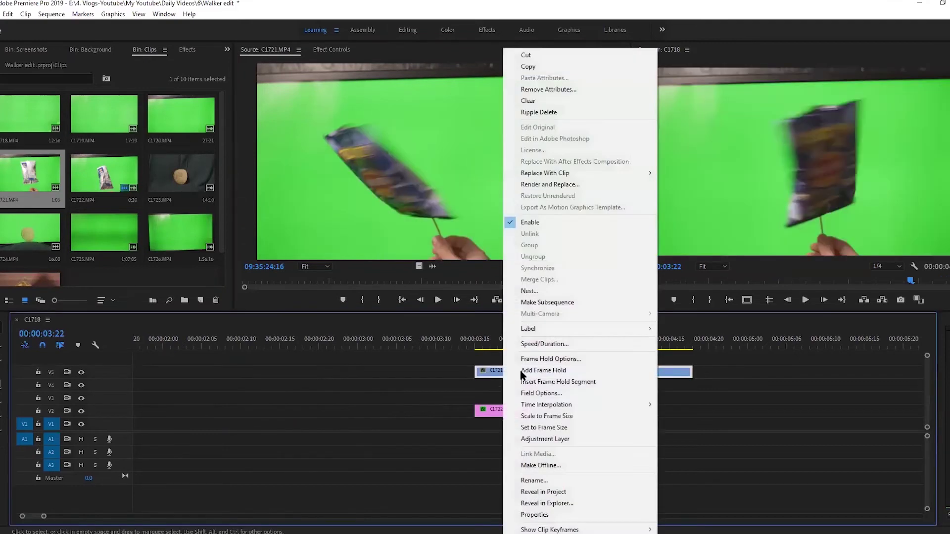
{"action": "left_click", "coordinate": [545, 344]}
{"action": "type", "text": "500"}
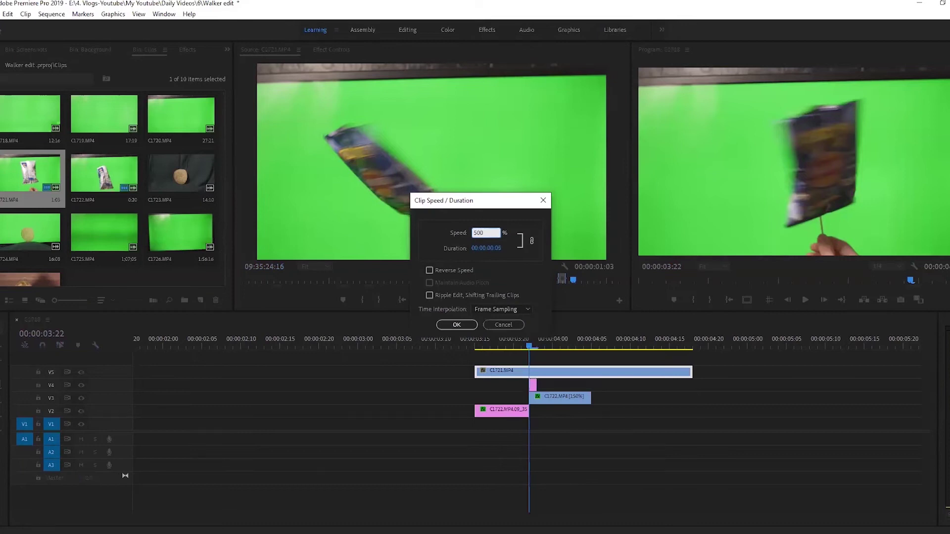
{"action": "key", "text": "Return"}
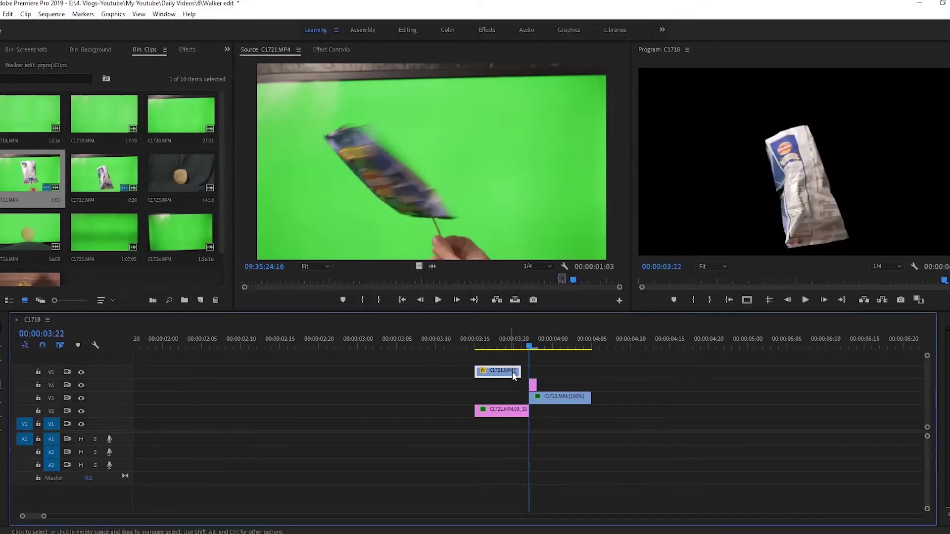
Move the V5 clip to end at the start of the V4 still and preview its frames
{"action": "left_click_drag", "start_coordinate": [515, 376], "coordinate": [522, 376]}
{"action": "left_click", "coordinate": [482, 345]}
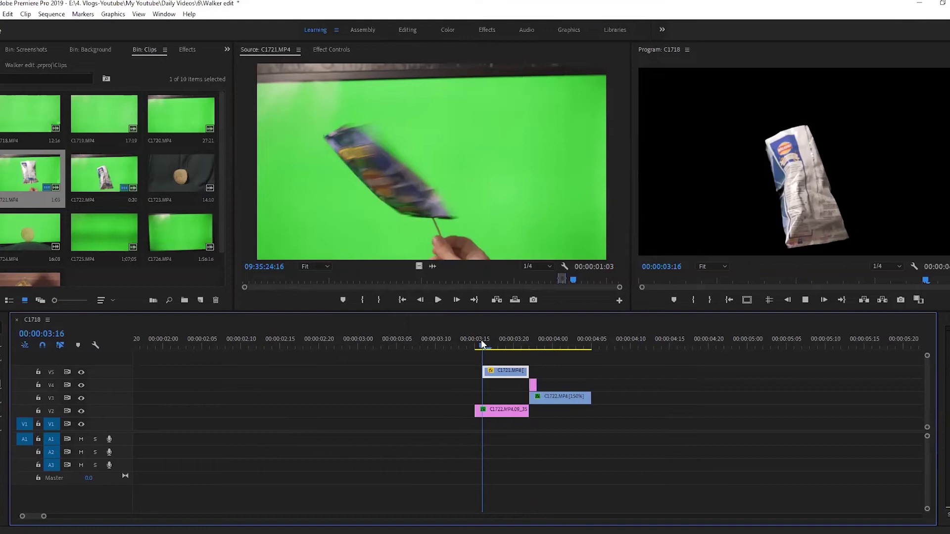
{"action": "left_click_drag", "start_coordinate": [482, 345], "coordinate": [506, 345]}
Set the V5 clip's speed to 350% and trim it to run from 00:00:03:18 to 00:00:03:22
{"action": "right_click", "coordinate": [517, 379]}
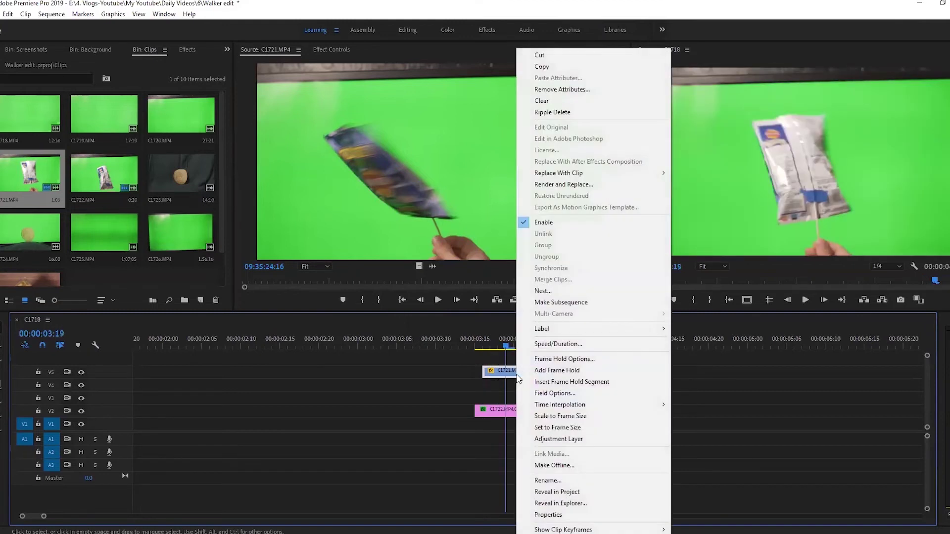
{"action": "left_click", "coordinate": [543, 348]}
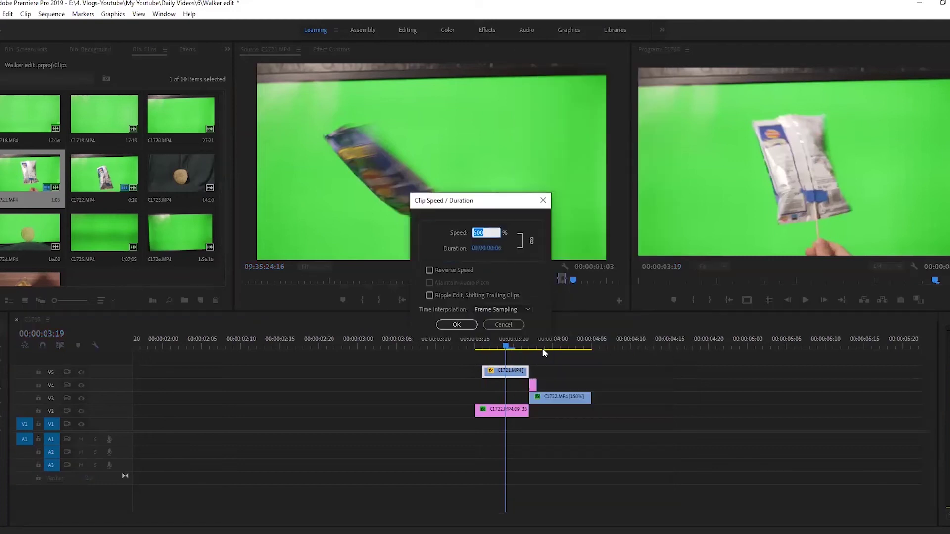
{"action": "type", "text": "350"}
{"action": "key", "text": "Return"}
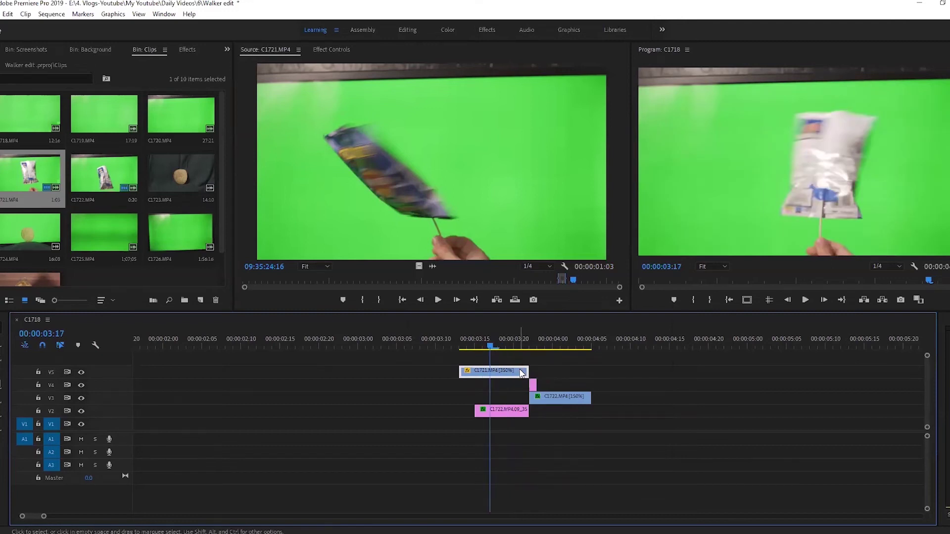
{"action": "mouse_move", "coordinate": [527, 371]}
{"action": "left_mouse_down"}
{"action": "mouse_move", "coordinate": [488, 371]}
{"action": "mouse_move", "coordinate": [521, 371]}
{"action": "left_mouse_up"}
{"action": "left_click_drag", "start_coordinate": [495, 343], "coordinate": [514, 345]}
Draw a free-form opacity mask around the packet at 00:00:03:20, excluding the stick and hand, and start keyframing its Mask Path
{"action": "left_click", "coordinate": [332, 49]}
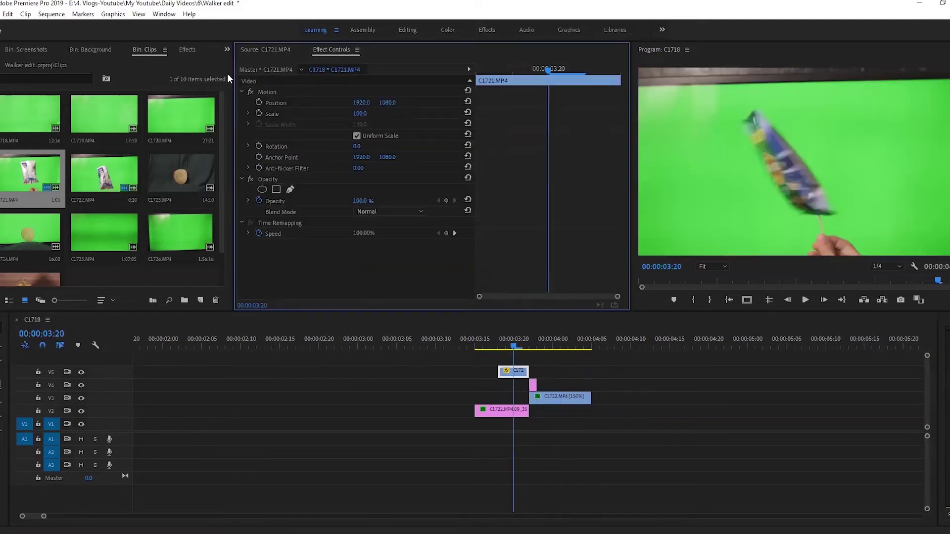
{"action": "left_click", "coordinate": [290, 191]}
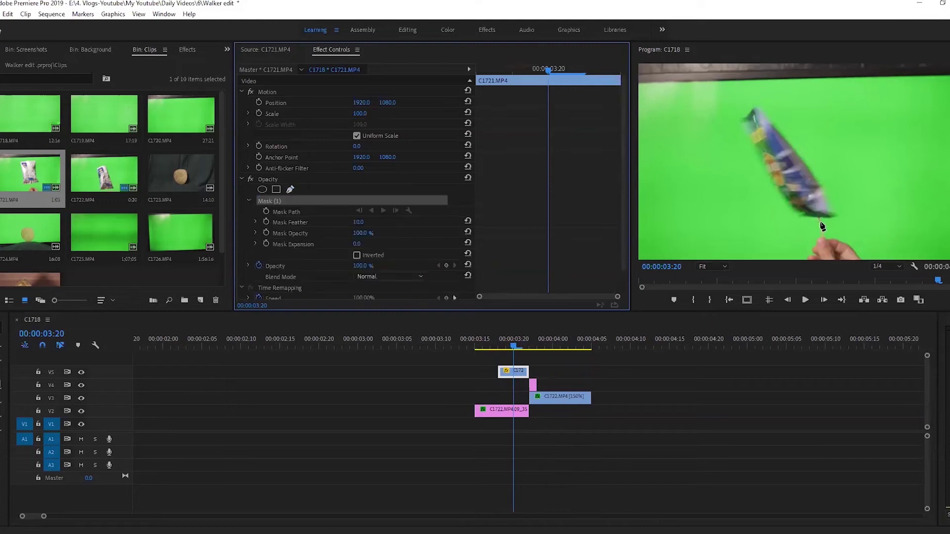
{"action": "left_click", "coordinate": [817, 216]}
{"action": "left_click", "coordinate": [833, 179]}
{"action": "left_click", "coordinate": [817, 120]}
{"action": "left_click", "coordinate": [775, 95]}
{"action": "left_click", "coordinate": [732, 94]}
{"action": "left_click", "coordinate": [723, 125]}
{"action": "left_click", "coordinate": [762, 180]}
{"action": "left_click", "coordinate": [795, 220]}
{"action": "left_click", "coordinate": [816, 216]}
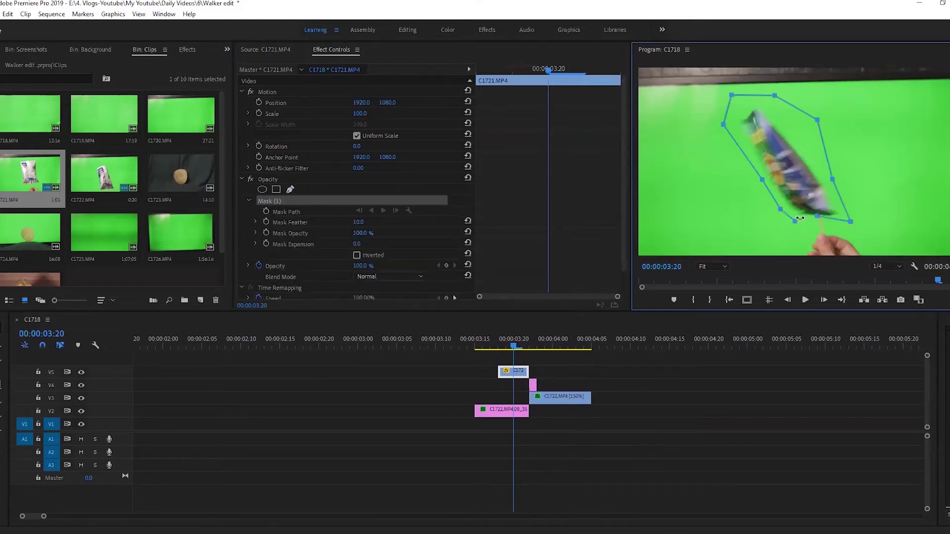
{"action": "left_click", "coordinate": [266, 211]}
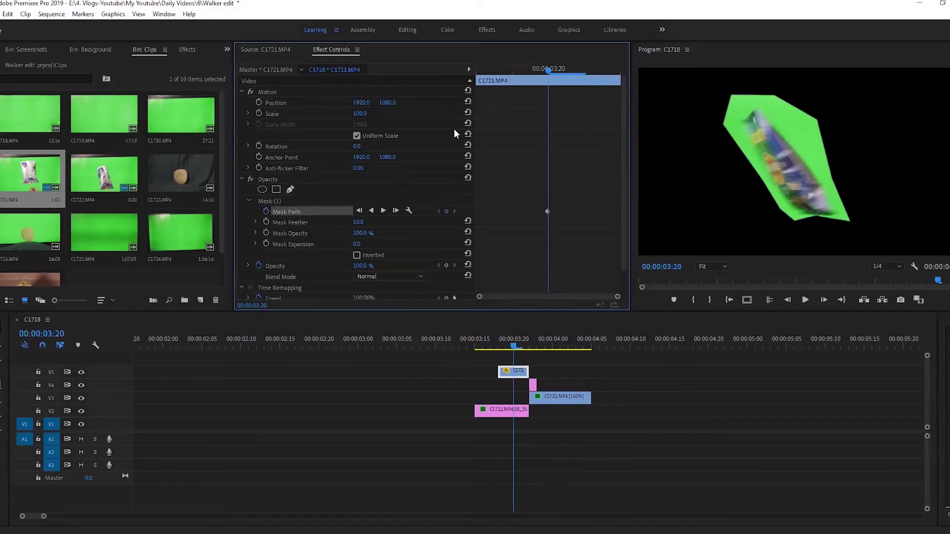
Reshape the mask at 00:00:03:19 to surround the turned packet while cutting off the stick
{"action": "key", "text": "Left"}
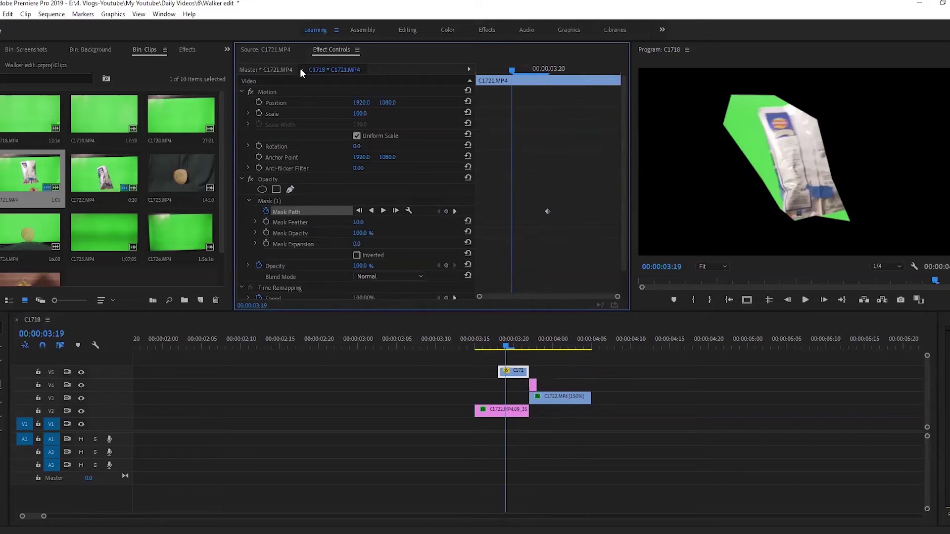
{"action": "left_click", "coordinate": [268, 202]}
{"action": "left_click_drag", "start_coordinate": [781, 211], "coordinate": [775, 229]}
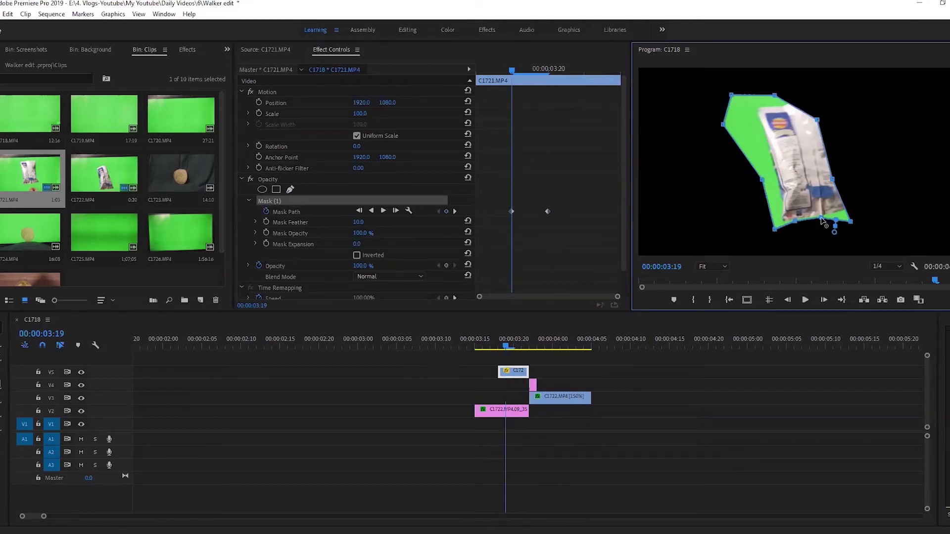
{"action": "left_click_drag", "start_coordinate": [848, 223], "coordinate": [832, 215]}
{"action": "left_click_drag", "start_coordinate": [833, 179], "coordinate": [879, 204]}
{"action": "left_click_drag", "start_coordinate": [818, 120], "coordinate": [849, 87]}
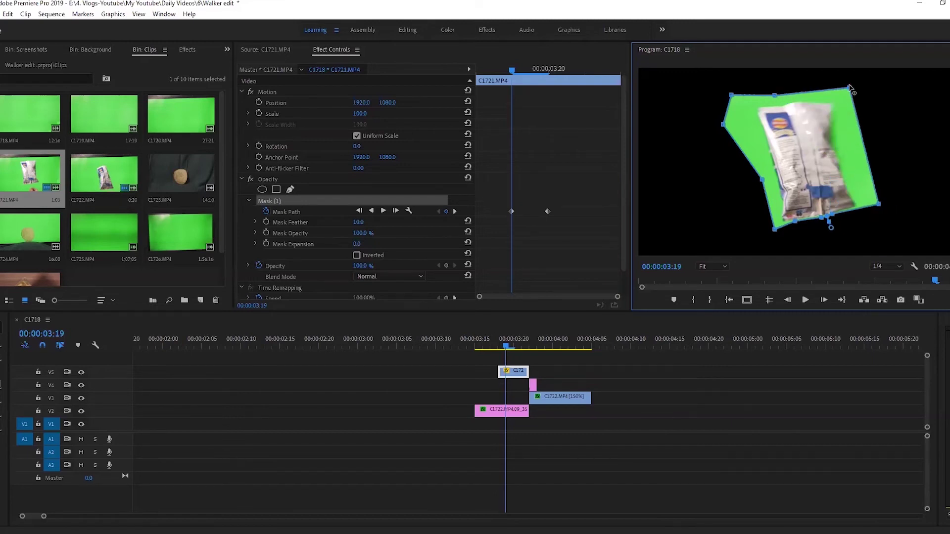
Adjust the mask's lower edge at 00:00:03:18 to follow the base of the packet
{"action": "left_click", "coordinate": [791, 302]}
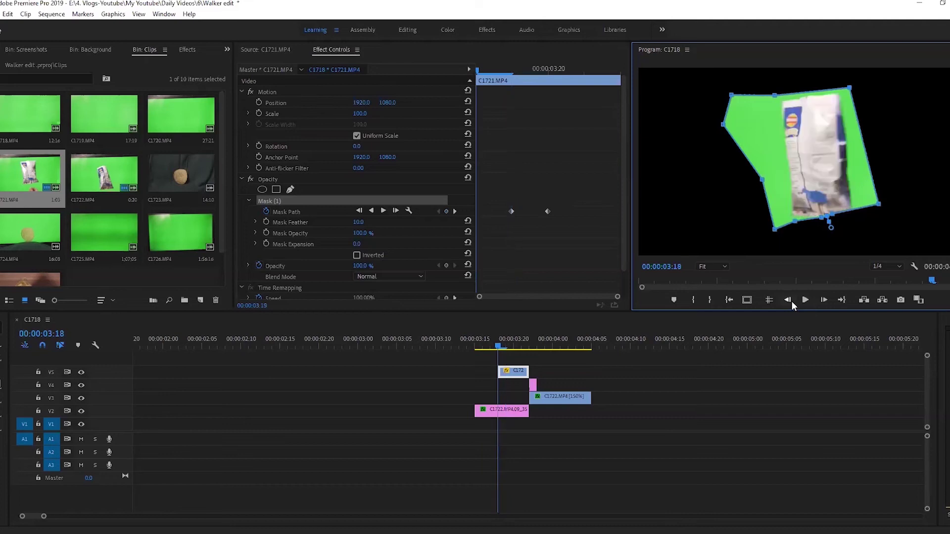
{"action": "left_click_drag", "start_coordinate": [794, 221], "coordinate": [839, 230]}
{"action": "left_click_drag", "start_coordinate": [879, 204], "coordinate": [899, 213]}
Expand the mask's outer edge at 00:00:03:21 to enclose the blurred, tilted packet
{"action": "left_click", "coordinate": [824, 301]}
{"action": "left_click", "coordinate": [824, 301]}
{"action": "left_click", "coordinate": [824, 301]}
{"action": "left_click_drag", "start_coordinate": [862, 172], "coordinate": [938, 154]}
{"action": "left_click_drag", "start_coordinate": [840, 119], "coordinate": [896, 119]}
{"action": "left_click_drag", "start_coordinate": [774, 95], "coordinate": [916, 82]}
Try moving a lower point of the V5 clip's mask, and undo the last mask edits
{"action": "left_click", "coordinate": [520, 377]}
{"action": "left_click", "coordinate": [270, 201]}
{"action": "left_click_drag", "start_coordinate": [792, 203], "coordinate": [833, 218]}
{"action": "key", "text": "ctrl+z"}
{"action": "key", "text": "ctrl+z"}
{"action": "key", "text": "ctrl+z"}
{"action": "key", "text": "ctrl+z"}
{"action": "key", "text": "ctrl+z"}
{"action": "key", "text": "ctrl+z"}
Nest the masked V5 clip, reshape its mask around the packet at 00:00:00:03 inside the nest, and return to sequence C1718
{"action": "left_click", "coordinate": [520, 378]}
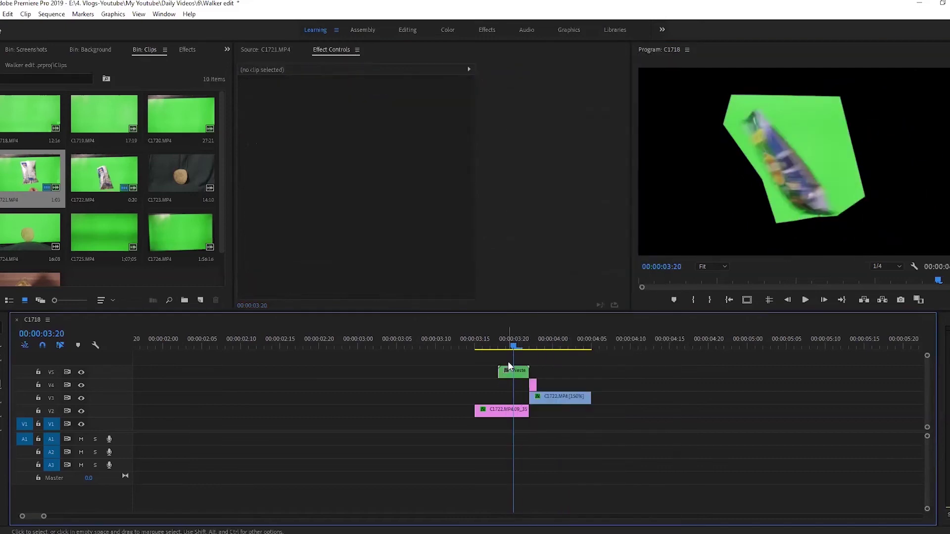
{"action": "double_click", "coordinate": [519, 372]}
{"action": "left_click", "coordinate": [146, 372]}
{"action": "left_click", "coordinate": [880, 77]}
{"action": "left_click", "coordinate": [712, 267]}
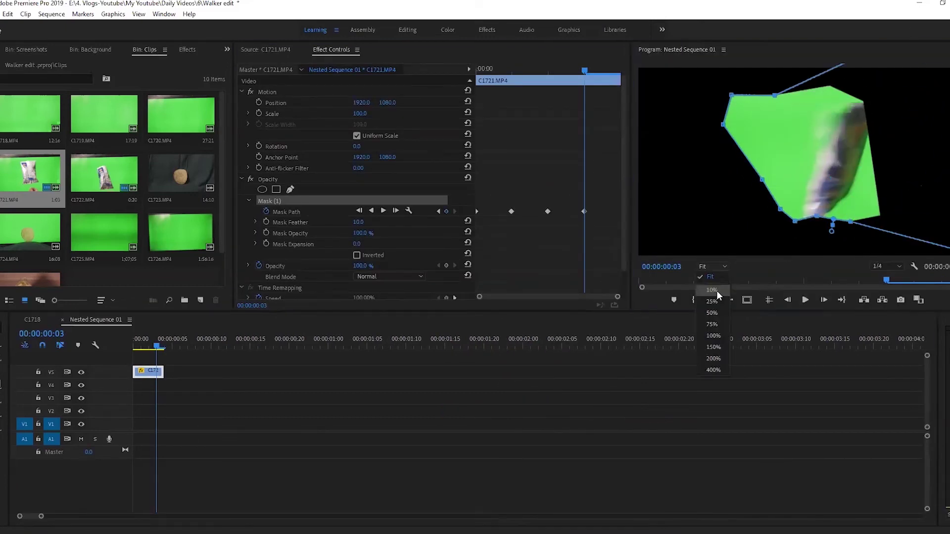
{"action": "left_click", "coordinate": [717, 291]}
{"action": "left_click_drag", "start_coordinate": [883, 105], "coordinate": [891, 79]}
{"action": "left_click_drag", "start_coordinate": [800, 197], "coordinate": [797, 203]}
{"action": "left_click", "coordinate": [713, 267]}
{"action": "left_click", "coordinate": [713, 279]}
{"action": "left_click", "coordinate": [297, 411]}
{"action": "left_click", "coordinate": [42, 320]}
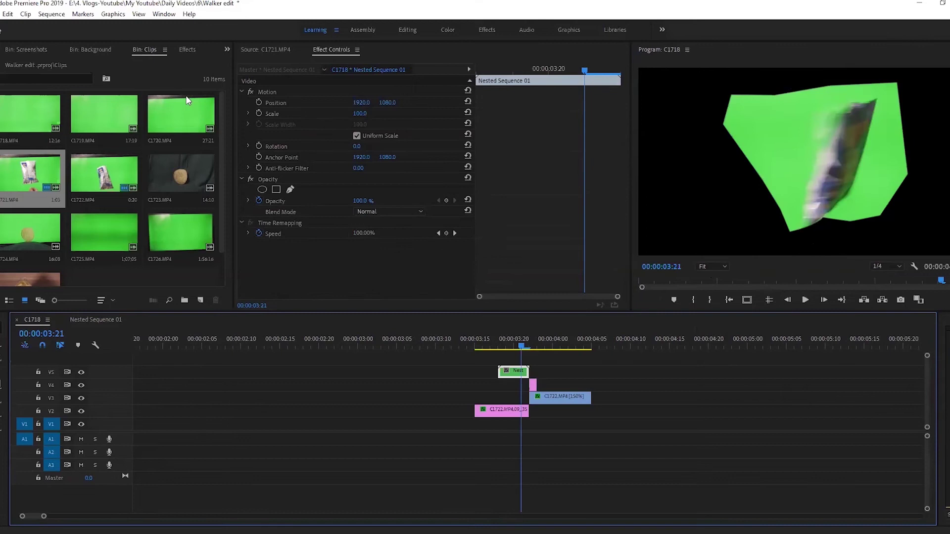
Apply Ultra Key to the nested V5 clip, sample the green background as Key Color, and choose the Aggressive setting
{"action": "left_click", "coordinate": [186, 55]}
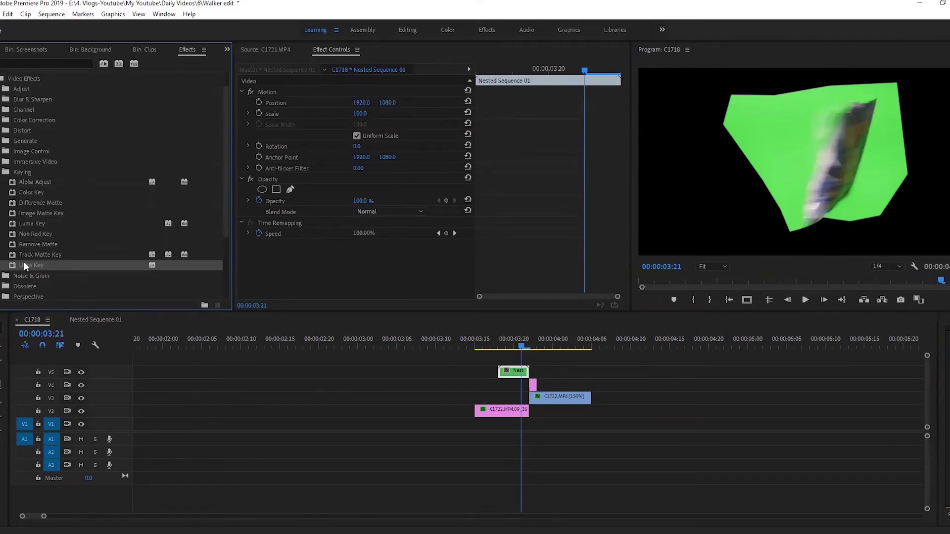
{"action": "left_click_drag", "start_coordinate": [392, 308], "coordinate": [370, 289]}
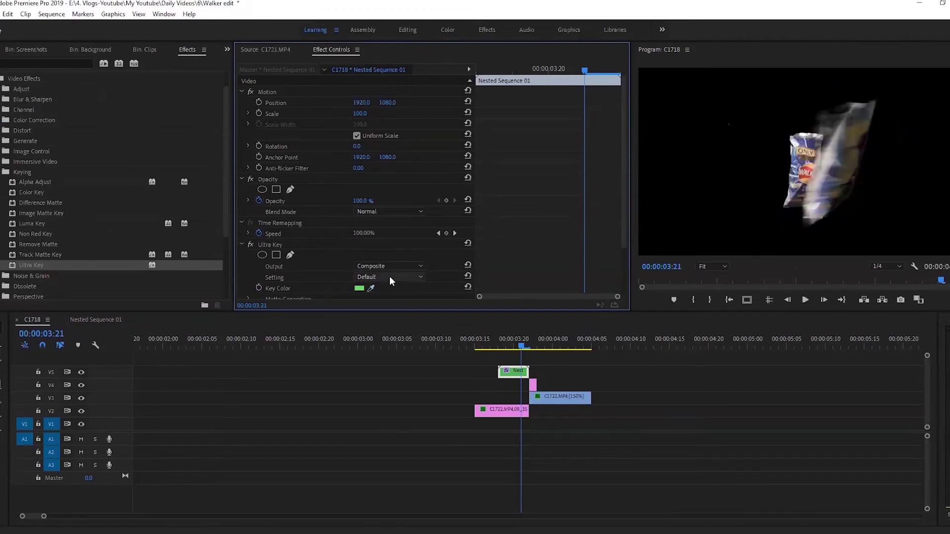
{"action": "left_click", "coordinate": [387, 276]}
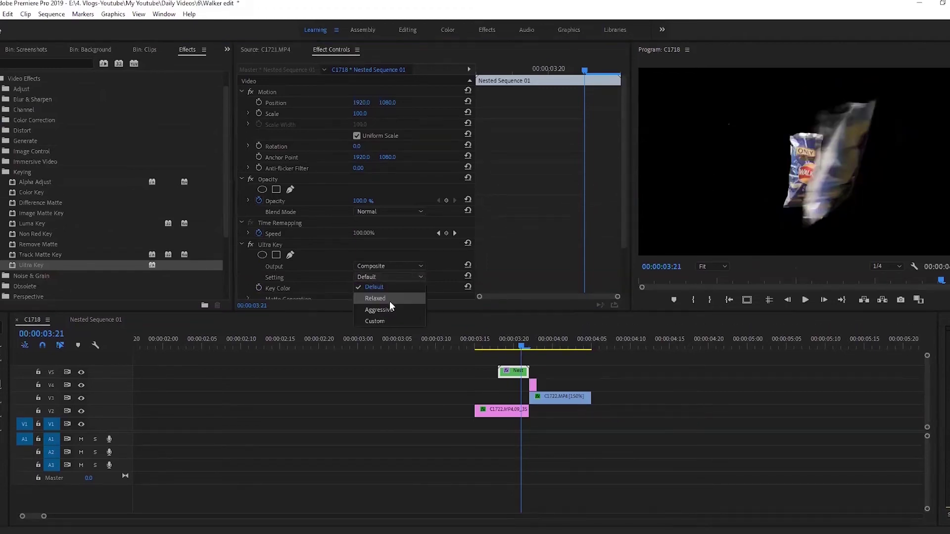
{"action": "left_click", "coordinate": [390, 300]}
{"action": "left_click", "coordinate": [409, 267]}
{"action": "left_click", "coordinate": [414, 275]}
{"action": "left_click", "coordinate": [414, 276]}
{"action": "left_click", "coordinate": [402, 310]}
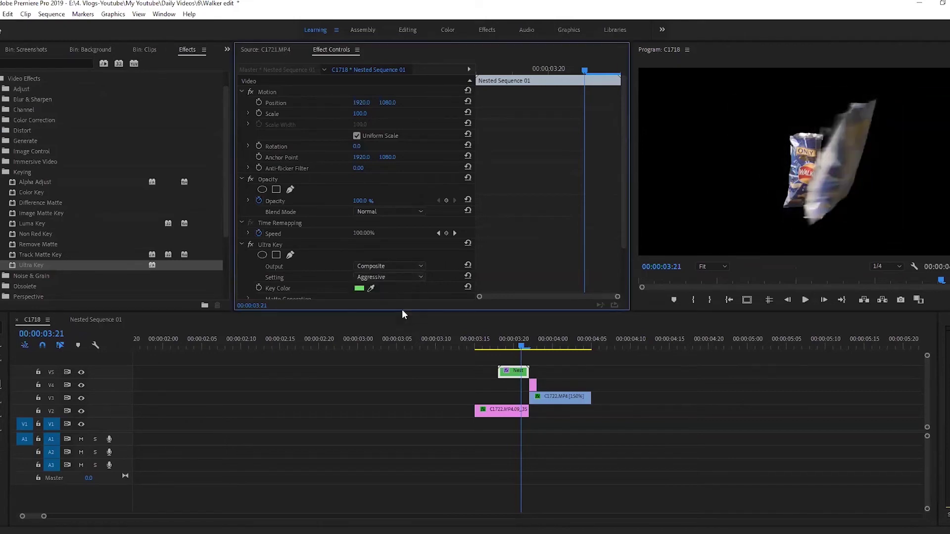
Set Ultra Key's matte generation to Transparency 48, Highlight 71, Shadow 59, Tolerance 100 and Pedestal 100
{"action": "scroll", "coordinate": [594, 238], "scroll_direction": "down", "scroll_amount": 3}
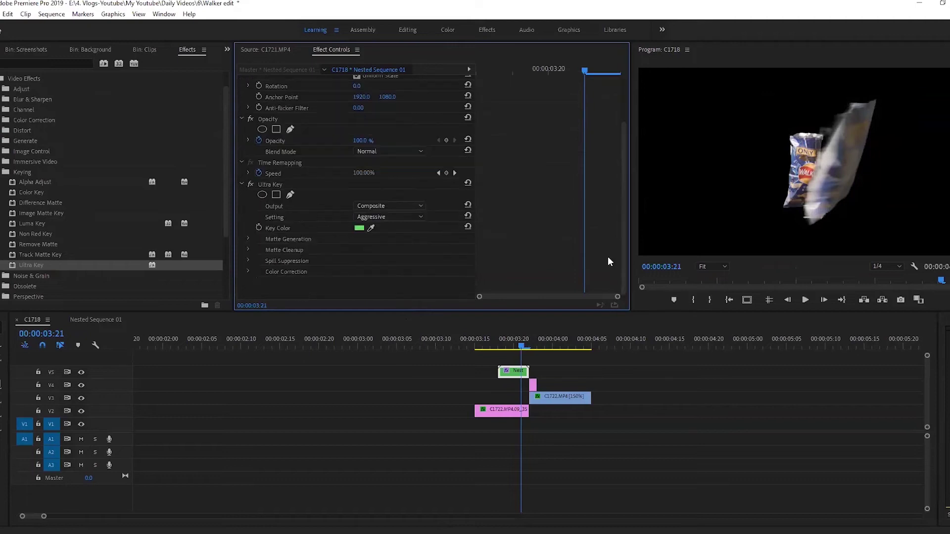
{"action": "left_click", "coordinate": [248, 239]}
{"action": "mouse_move", "coordinate": [358, 272]}
{"action": "left_mouse_down"}
{"action": "mouse_move", "coordinate": [370, 272]}
{"action": "mouse_move", "coordinate": [358, 270]}
{"action": "left_mouse_up"}
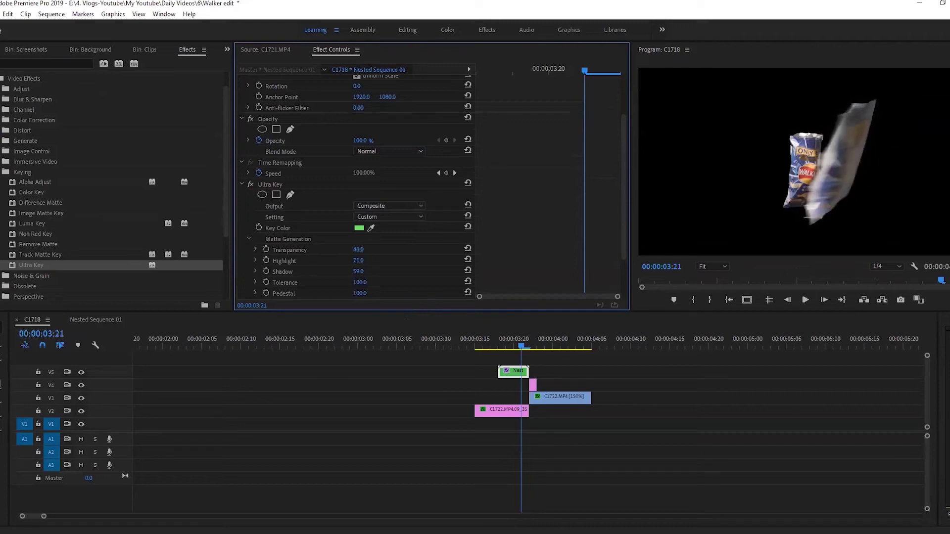
{"action": "scroll", "coordinate": [358, 270], "scroll_direction": "down", "scroll_amount": 3}
Move the V2 still earlier to end where the shaking nest starts, and preview up to 00:00:03:22
{"action": "left_click_drag", "start_coordinate": [500, 411], "coordinate": [468, 410]}
{"action": "mouse_move", "coordinate": [512, 338]}
{"action": "left_mouse_down"}
{"action": "mouse_move", "coordinate": [486, 340]}
{"action": "mouse_move", "coordinate": [529, 343]}
{"action": "left_mouse_up"}
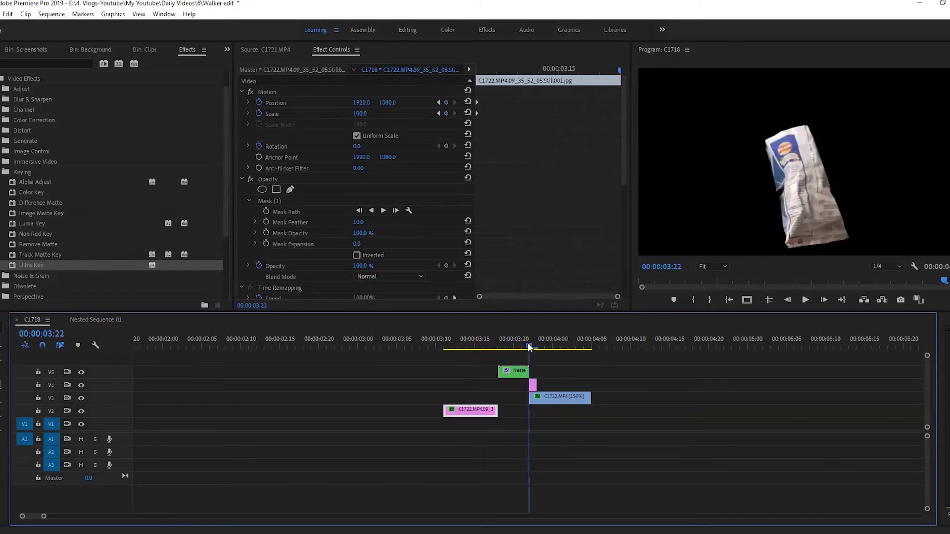
Nest the V4 still with the V3 C1722.MP4 clip and start that nest at 00:00:03:20, below the shaking nest on V4
{"action": "left_click_drag", "start_coordinate": [569, 423], "coordinate": [528, 402]}
{"action": "right_click", "coordinate": [543, 401]}
{"action": "left_click", "coordinate": [569, 283]}
{"action": "left_click", "coordinate": [461, 283]}
{"action": "left_click", "coordinate": [543, 400]}
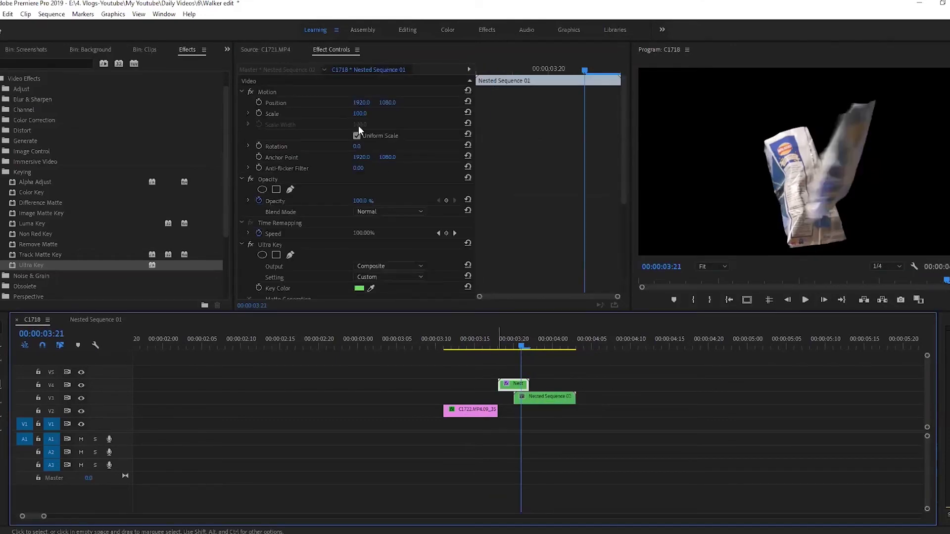
Compare the overlapping frames and set the V4 nest's Opacity to 32% at 00:00:03:21
{"action": "key", "text": "Right"}
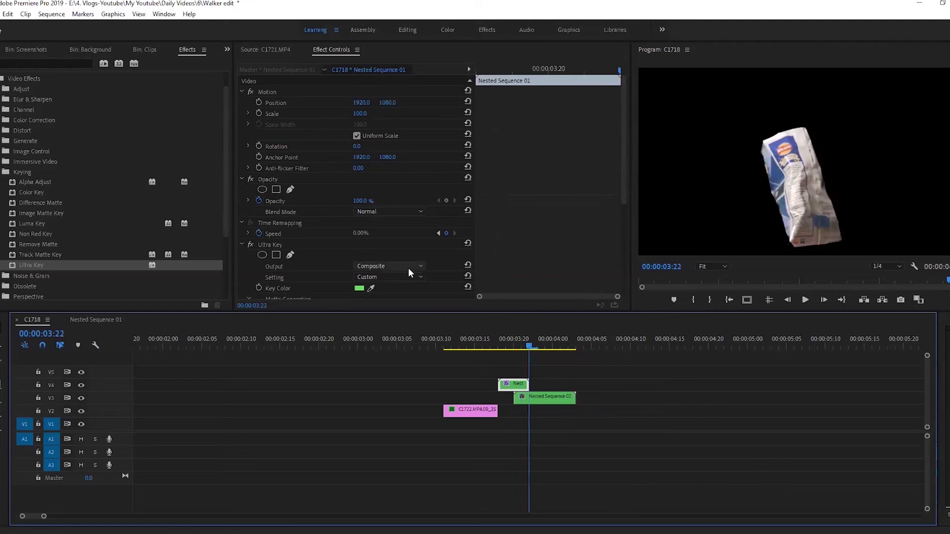
{"action": "key", "text": "Left"}
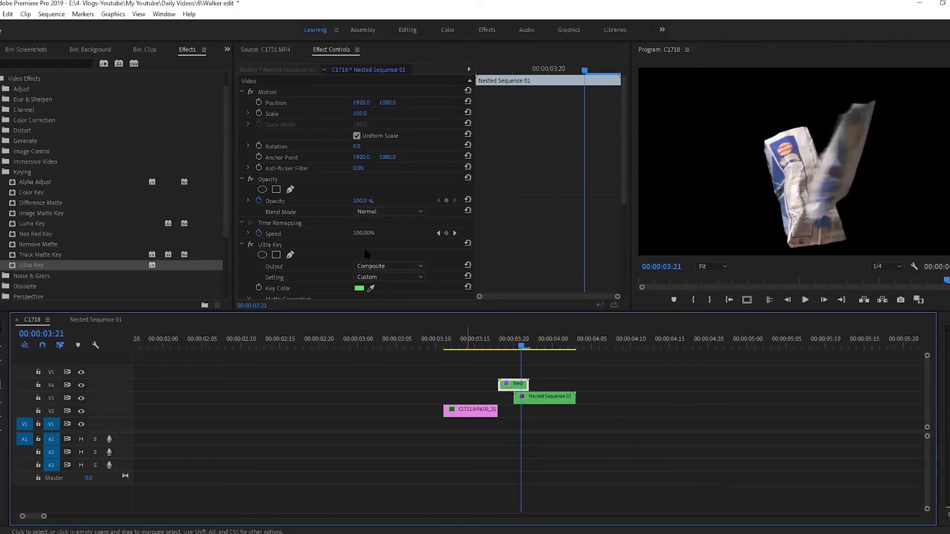
{"action": "left_click_drag", "start_coordinate": [360, 200], "coordinate": [332, 200]}
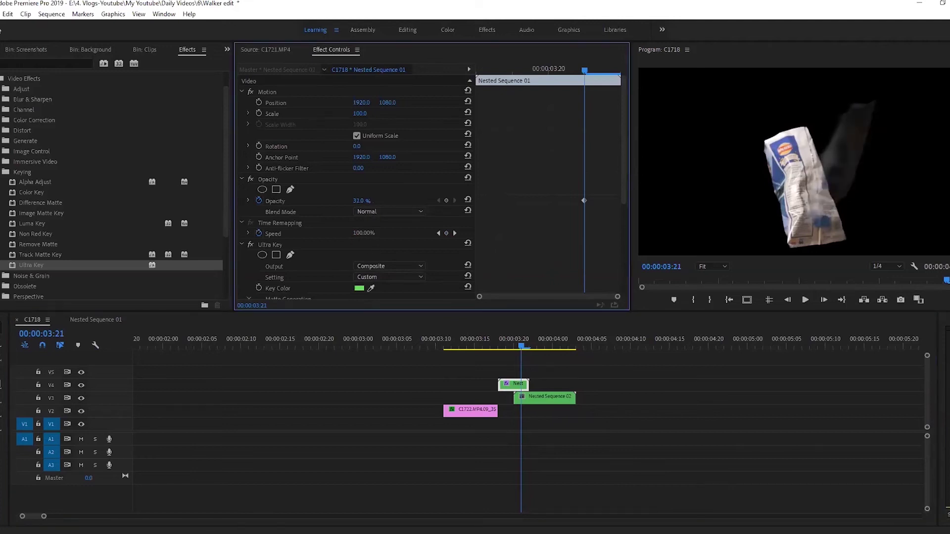
Set the V4 nest's Scale to 139 and its horizontal Position to 1726
{"action": "left_click", "coordinate": [537, 402]}
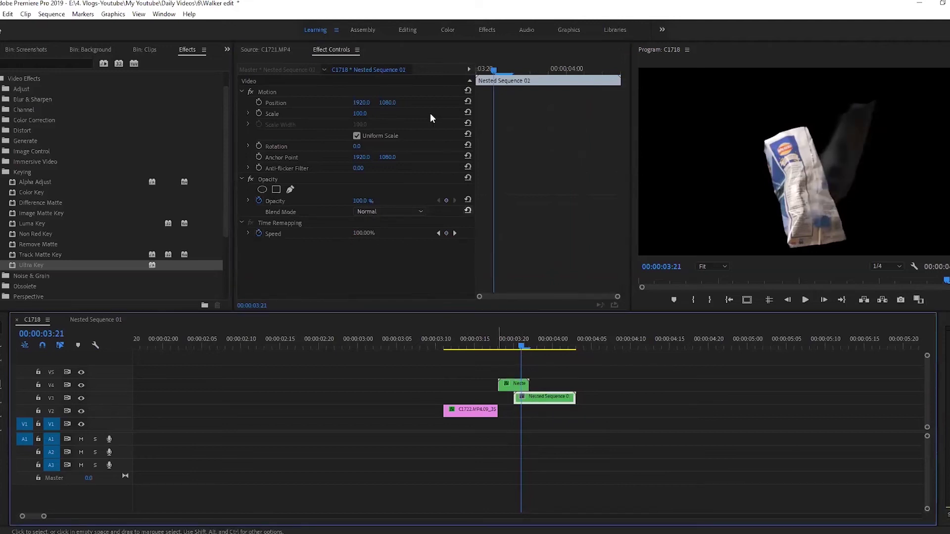
{"action": "left_click", "coordinate": [525, 386]}
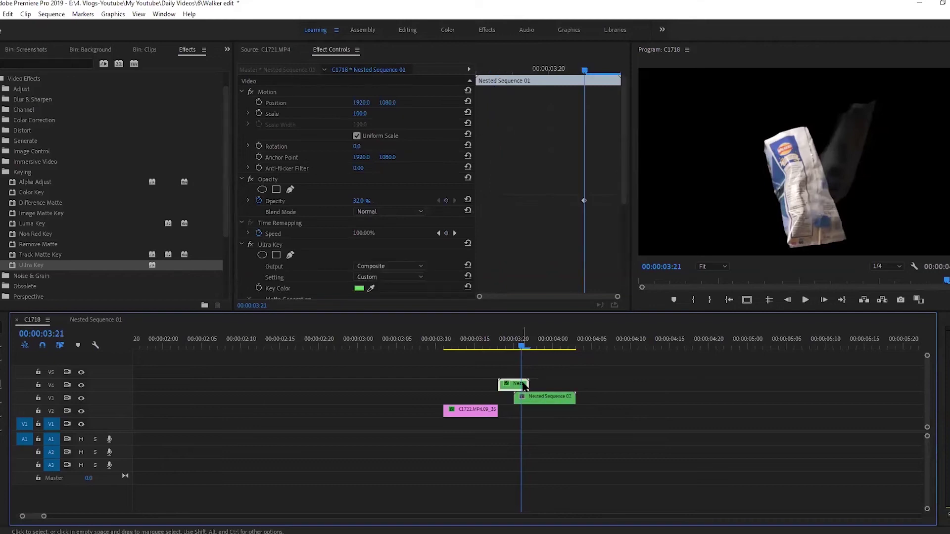
{"action": "left_click_drag", "start_coordinate": [364, 113], "coordinate": [266, 102]}
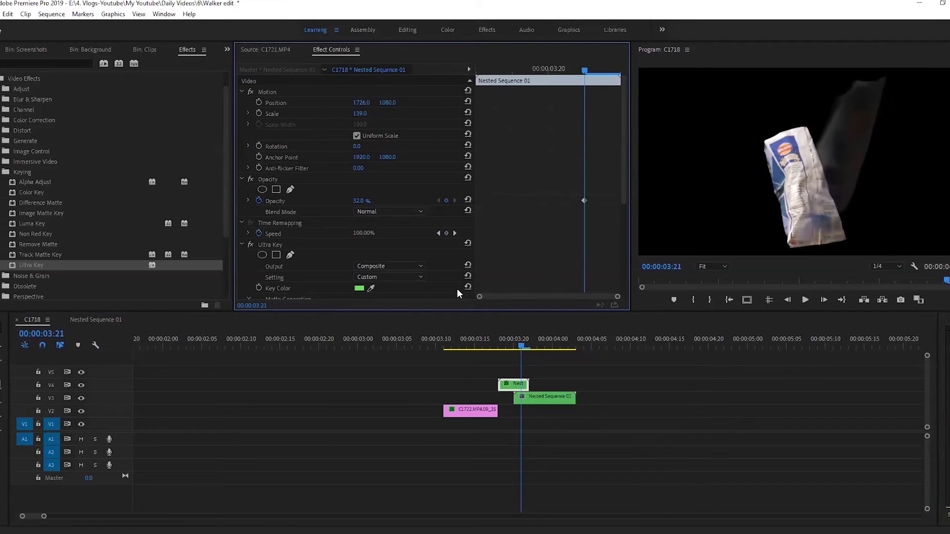
Set the V3 nest's Scale to 148 and enable Position and Scale keyframes on the V4 nest at 00:00:03:21
{"action": "left_click", "coordinate": [534, 396]}
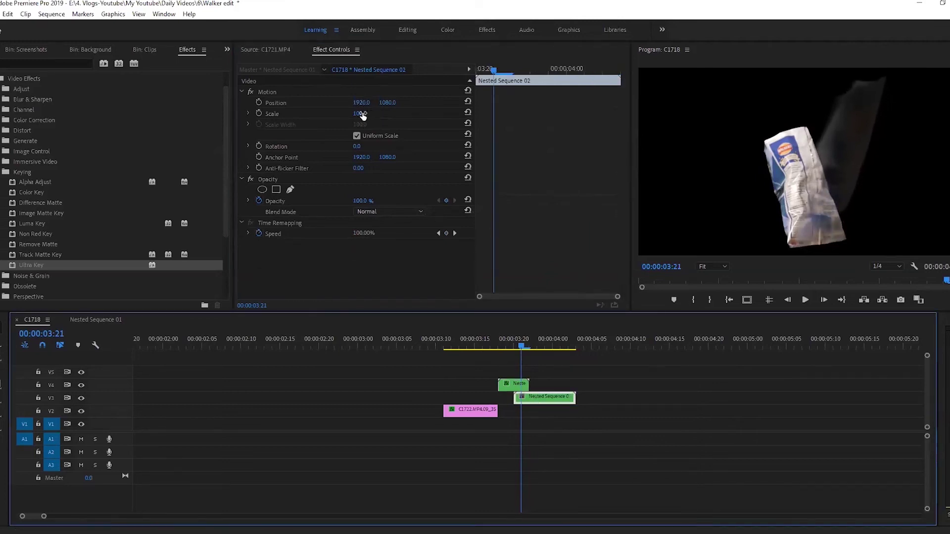
{"action": "left_click_drag", "start_coordinate": [363, 114], "coordinate": [387, 114]}
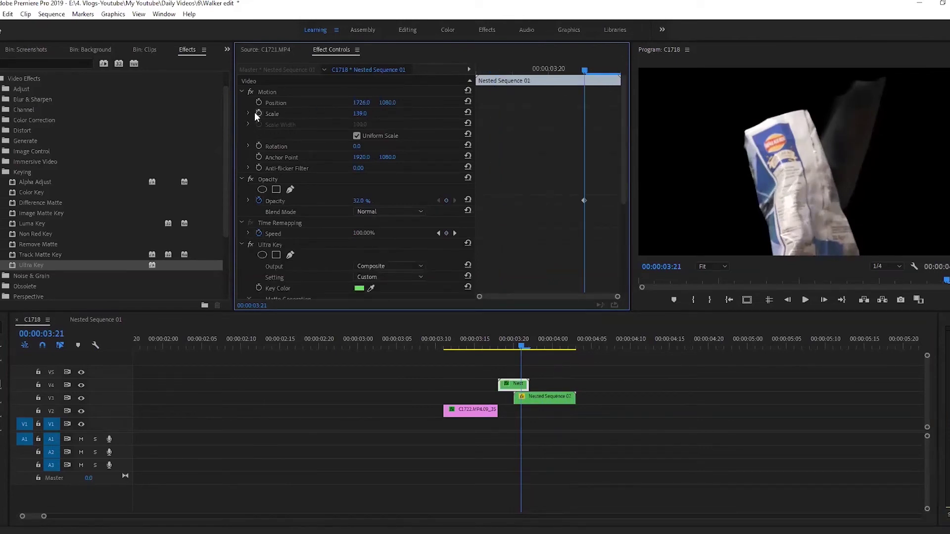
{"action": "left_click", "coordinate": [258, 113]}
{"action": "left_click", "coordinate": [258, 102]}
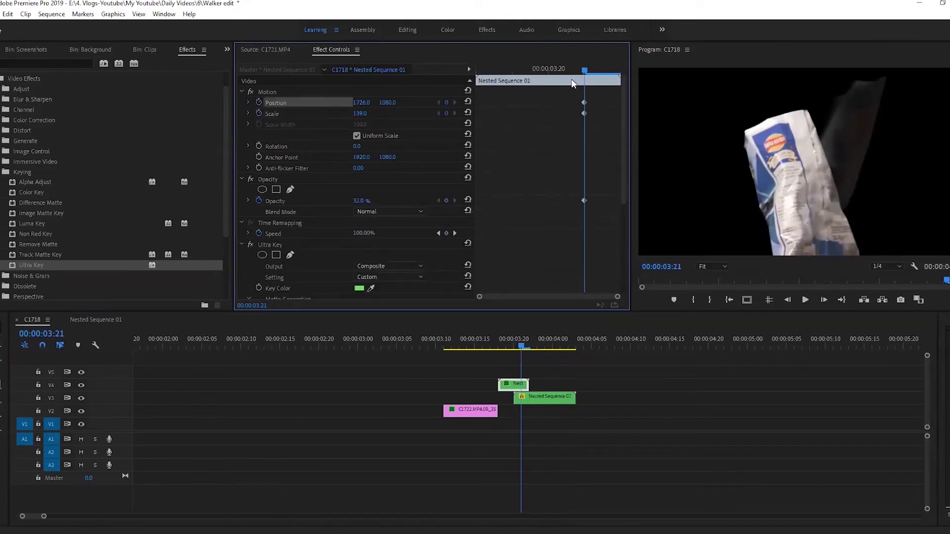
Keyframe the V4 nest at 00:00:03:18 with Scale 89 and Position 1920, 1135, and shift the ending Position and Scale keyframes to the nest's end
{"action": "left_click_drag", "start_coordinate": [584, 69], "coordinate": [444, 88]}
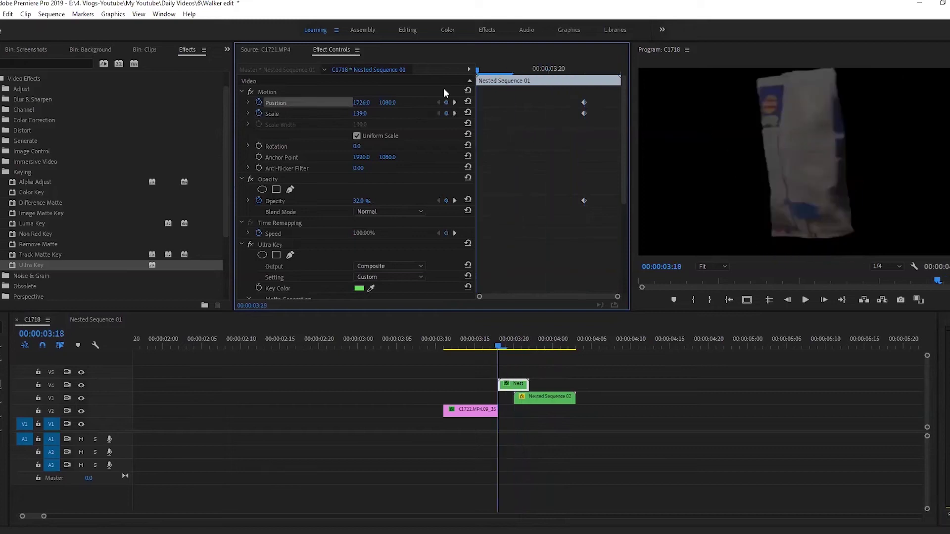
{"action": "left_click", "coordinate": [468, 113]}
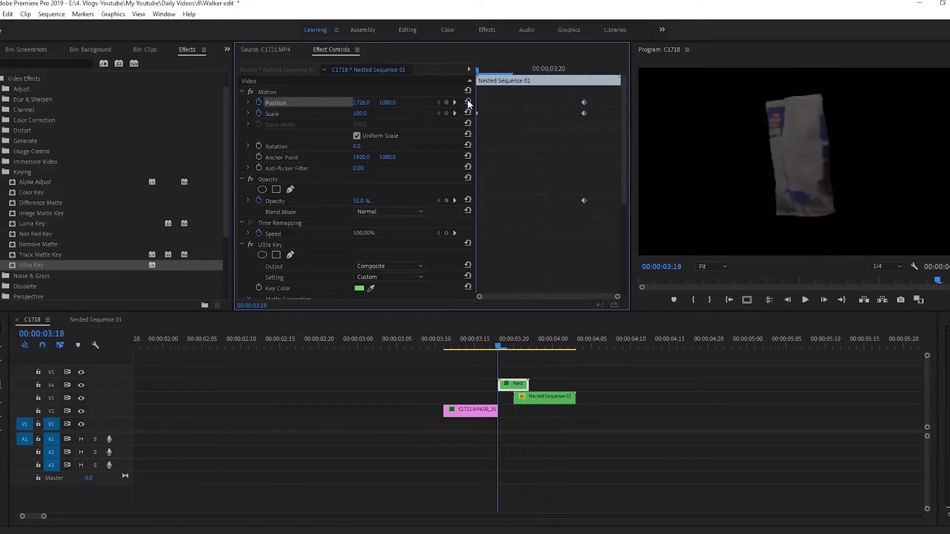
{"action": "left_click", "coordinate": [467, 102]}
{"action": "left_click_drag", "start_coordinate": [388, 102], "coordinate": [354, 113]}
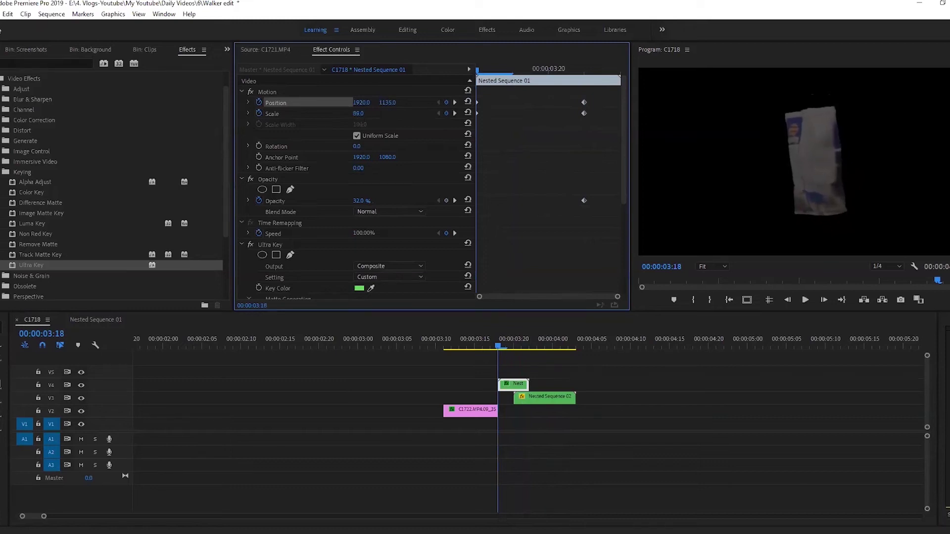
{"action": "left_click_drag", "start_coordinate": [552, 92], "coordinate": [589, 118]}
{"action": "left_click_drag", "start_coordinate": [486, 78], "coordinate": [547, 74]}
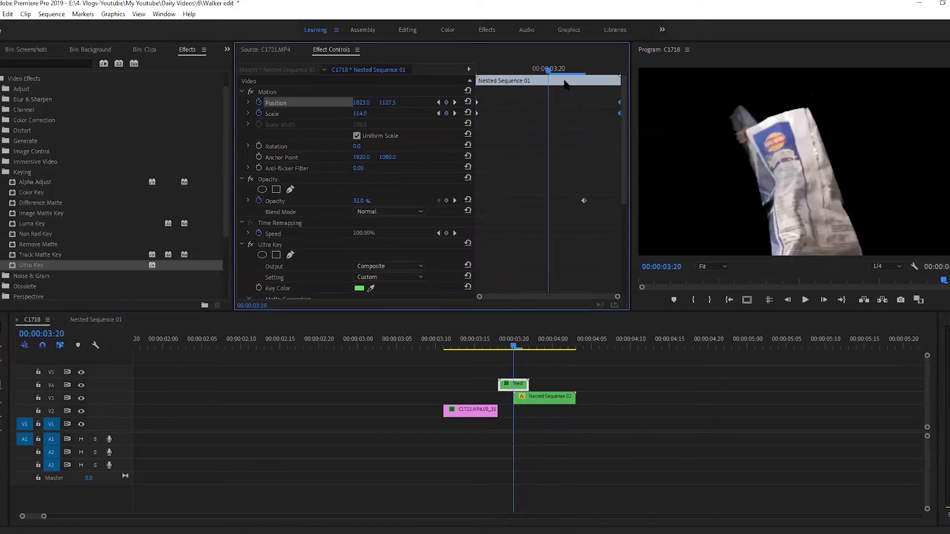
Move the V4 nest's Opacity keyframe to 00:00:03:20, restore its Opacity to 100%, and preview from 00:00:03:15
{"action": "left_click", "coordinate": [520, 388]}
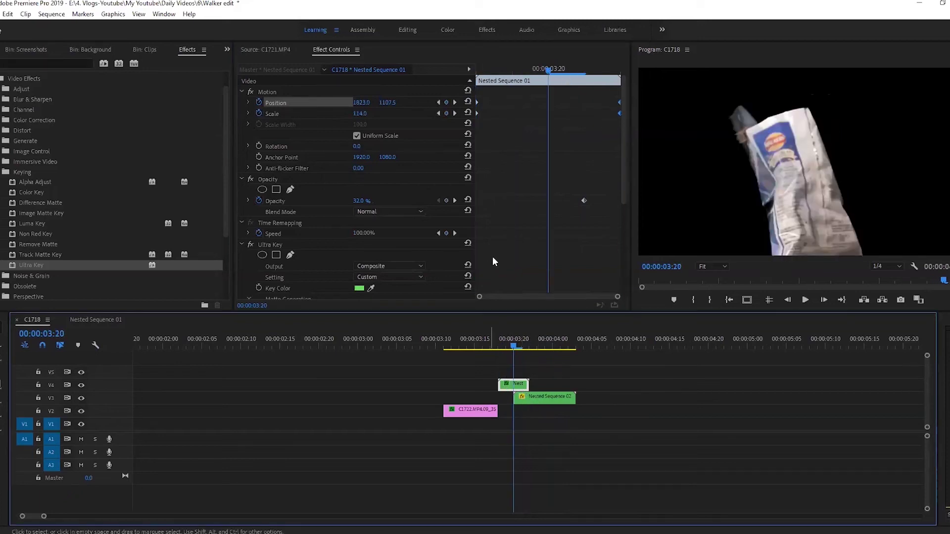
{"action": "left_click", "coordinate": [584, 200]}
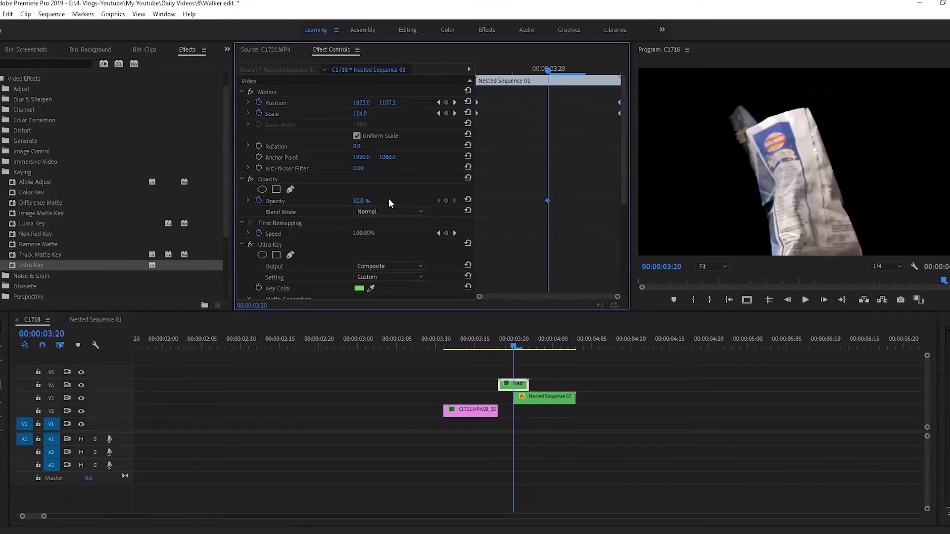
{"action": "left_click", "coordinate": [479, 336]}
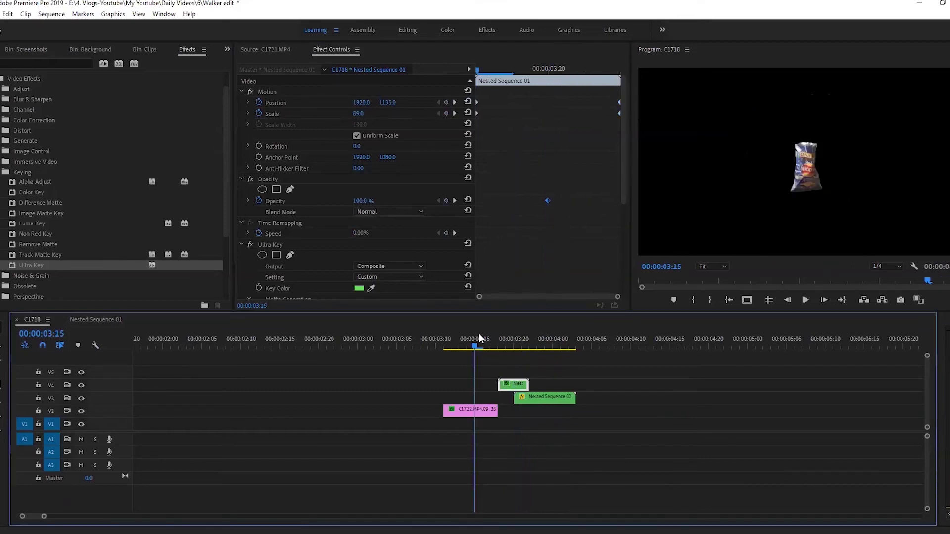
{"action": "key", "text": "space"}
Trim the start of the V3 nest to where the V4 nest ends, and review the transition up to 00:00:04:00
{"action": "left_click_drag", "start_coordinate": [514, 398], "coordinate": [529, 398]}
{"action": "left_click", "coordinate": [505, 345]}
{"action": "left_click_drag", "start_coordinate": [505, 346], "coordinate": [553, 353]}
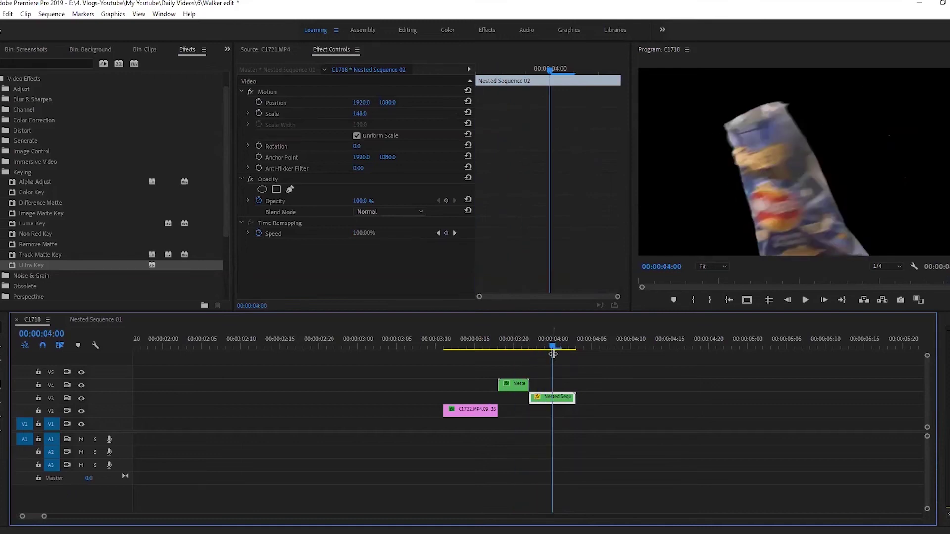
Export the C1724.MP4 frame at 09:36:27:20 as a JPEG still and import it into the Clips bin
{"action": "left_click", "coordinate": [153, 51]}
{"action": "left_click", "coordinate": [265, 50]}
{"action": "left_click_drag", "start_coordinate": [328, 278], "coordinate": [273, 272]}
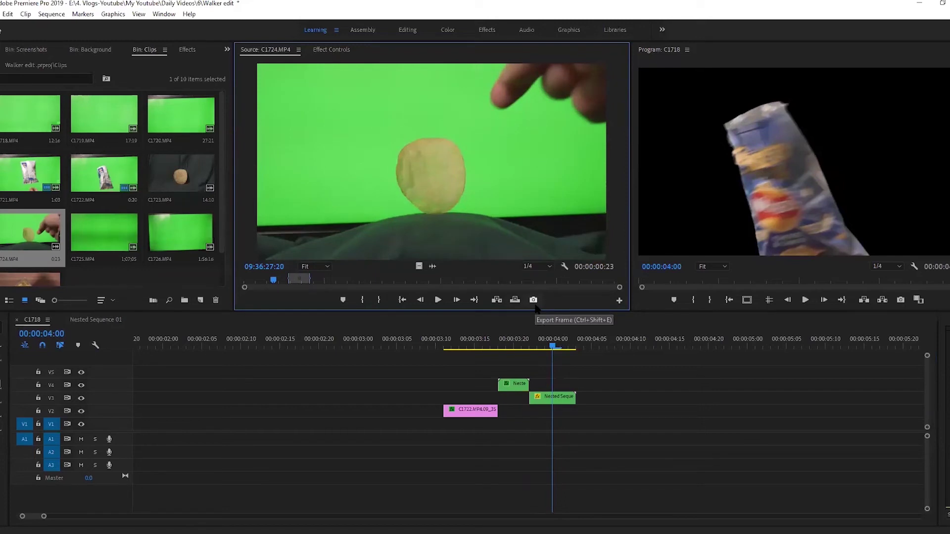
{"action": "left_click", "coordinate": [535, 305]}
{"action": "left_click", "coordinate": [501, 306]}
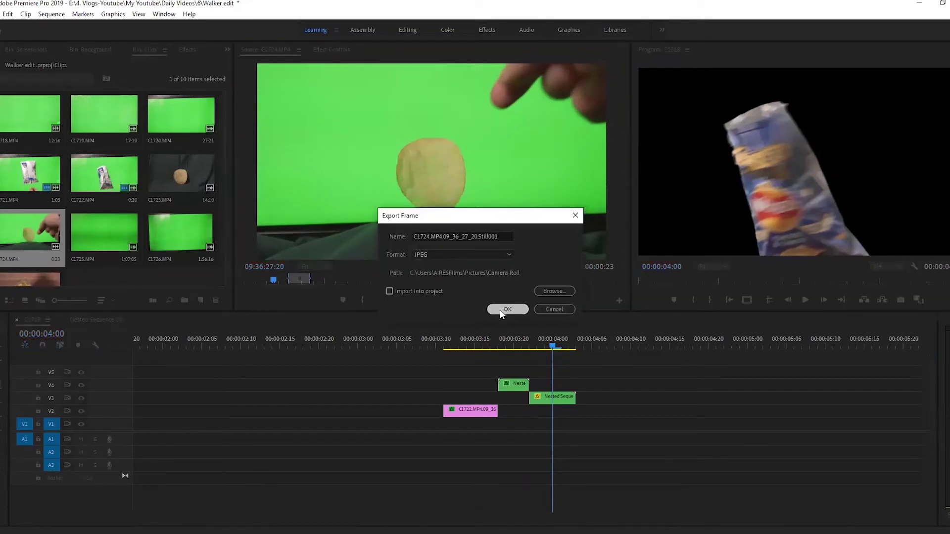
{"action": "left_click", "coordinate": [238, 533]}
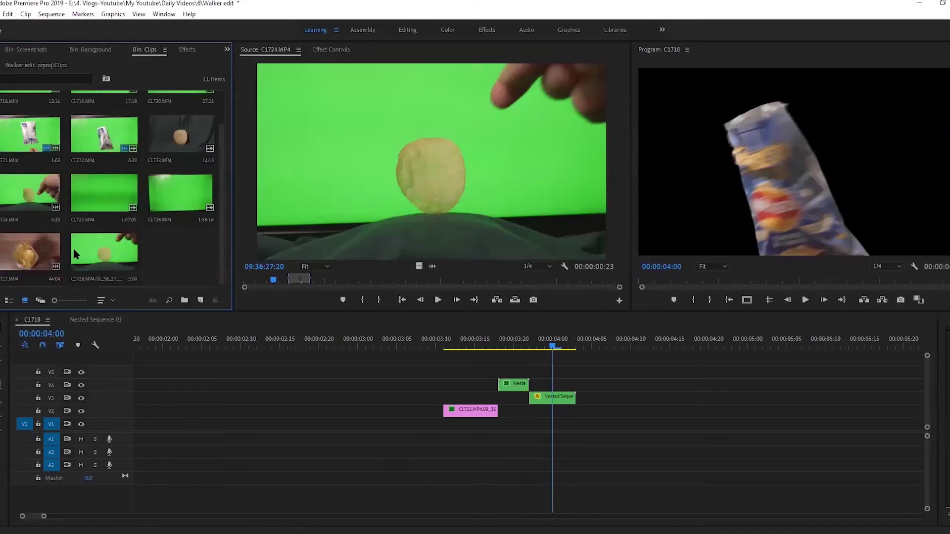
Place the C1724 still at 00:00:03:22, shorten it to end at 00:00:04:09, and put it on V2 beneath the V3 nest
{"action": "left_click", "coordinate": [101, 262]}
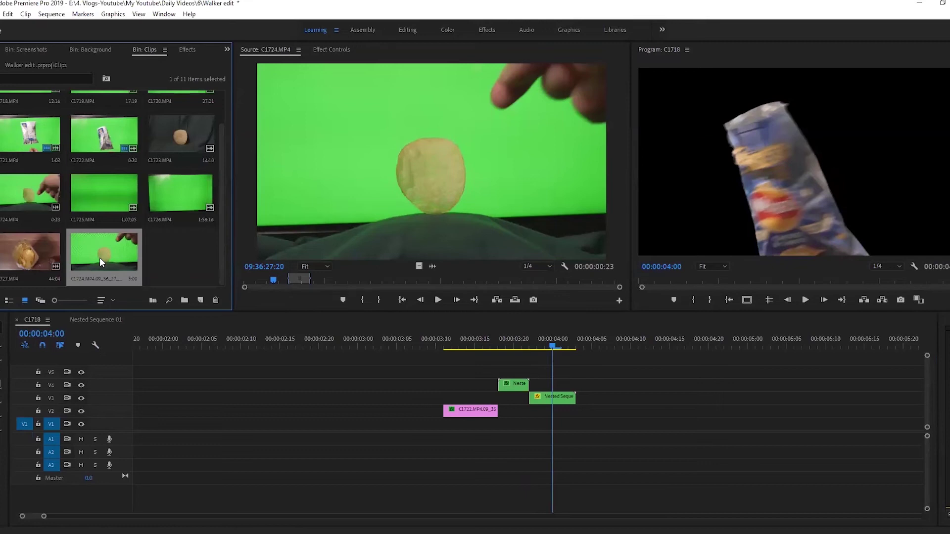
{"action": "left_click_drag", "start_coordinate": [100, 262], "coordinate": [573, 375]}
{"action": "key", "text": "c"}
{"action": "left_click", "coordinate": [584, 371]}
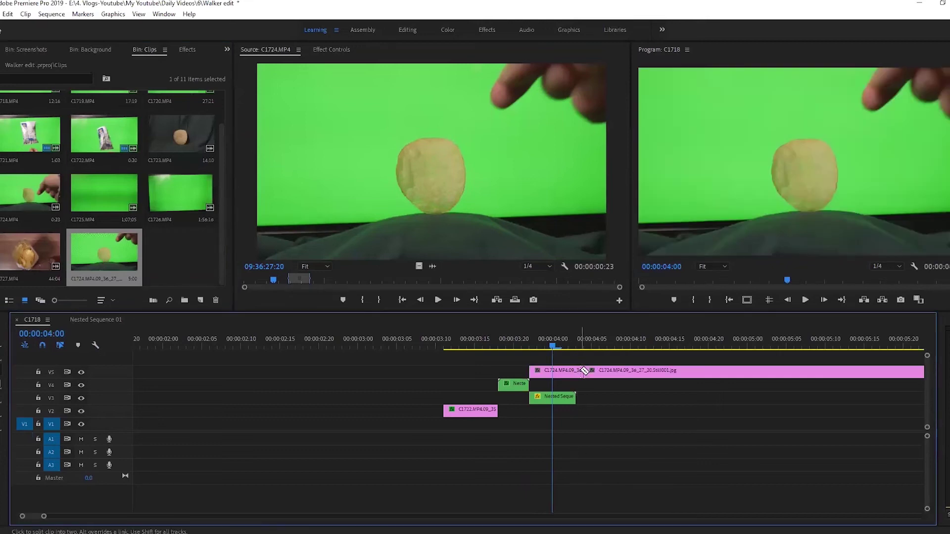
{"action": "left_click", "coordinate": [538, 374]}
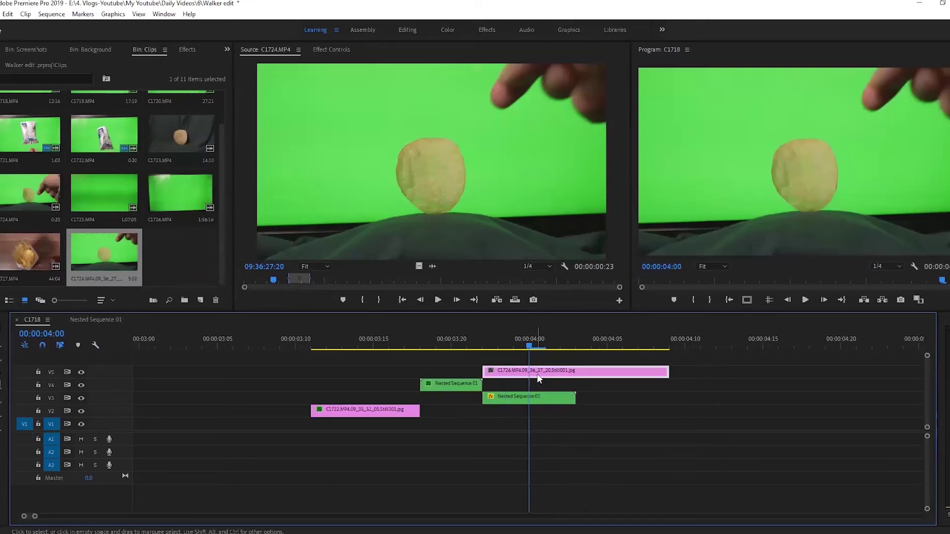
{"action": "left_click_drag", "start_coordinate": [538, 375], "coordinate": [540, 416]}
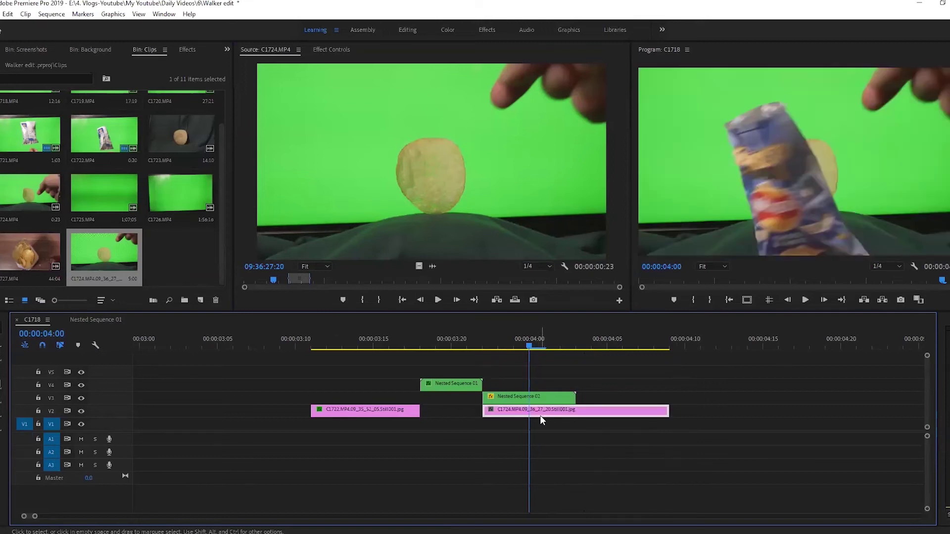
Draw a closed freehand opacity mask around the crisp in the C1724 still at 00:00:04:04, excluding the hand and dark cloth
{"action": "left_click_drag", "start_coordinate": [526, 346], "coordinate": [592, 350]}
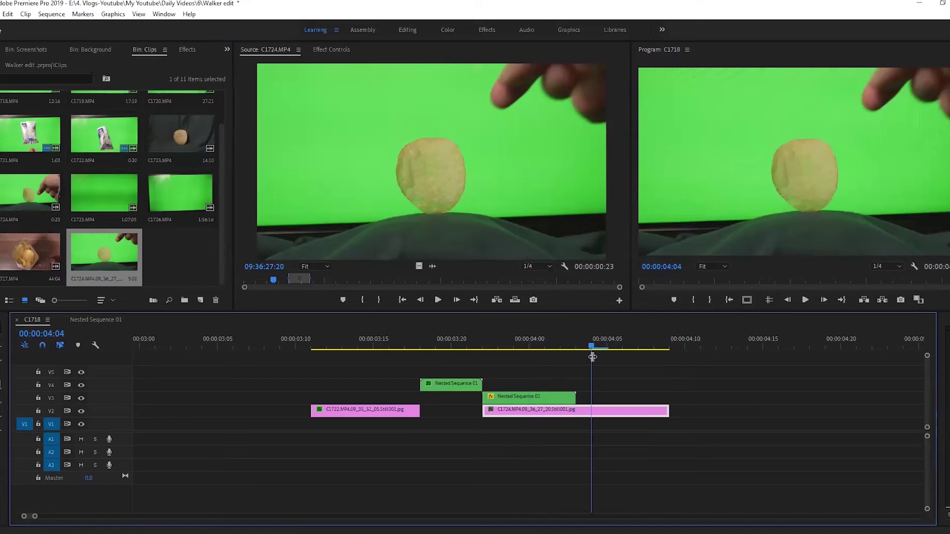
{"action": "left_click", "coordinate": [343, 55]}
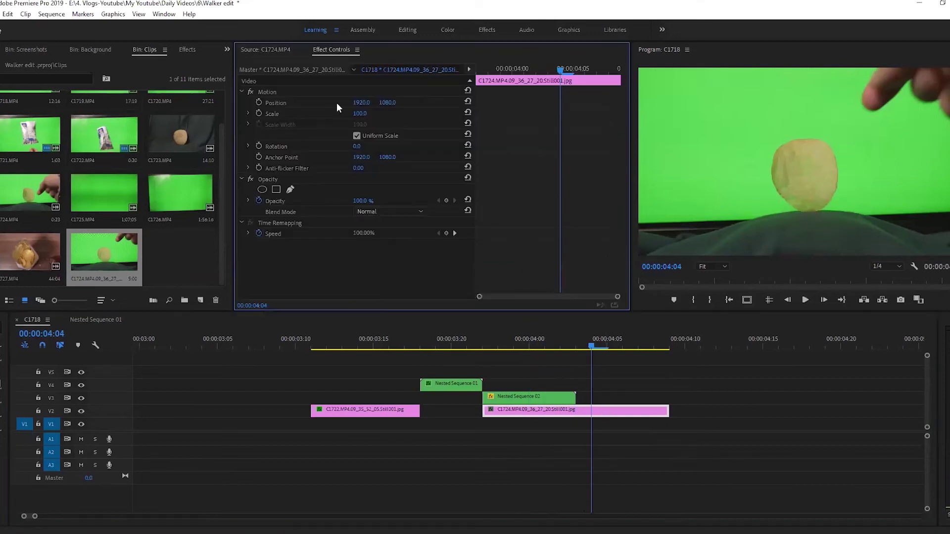
{"action": "left_click", "coordinate": [290, 189]}
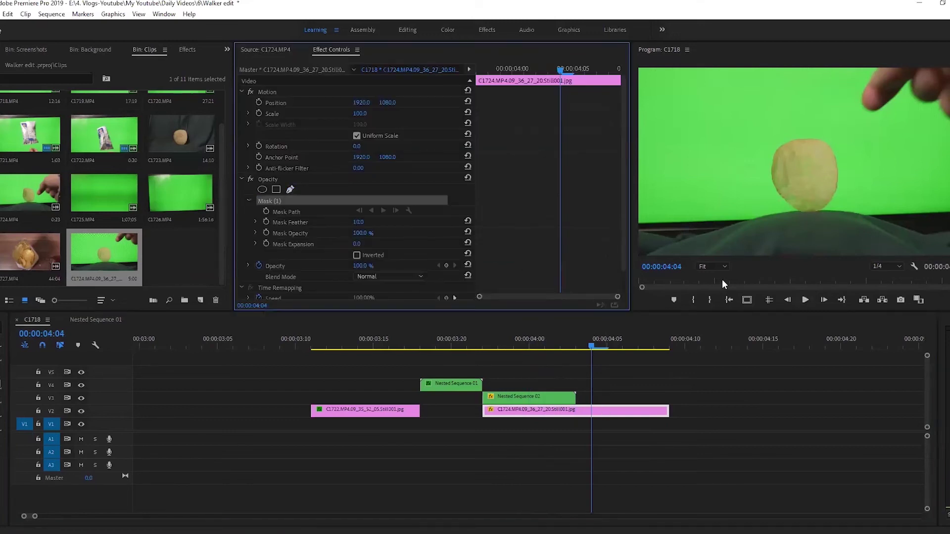
{"action": "left_click", "coordinate": [713, 265]}
{"action": "left_click", "coordinate": [712, 324]}
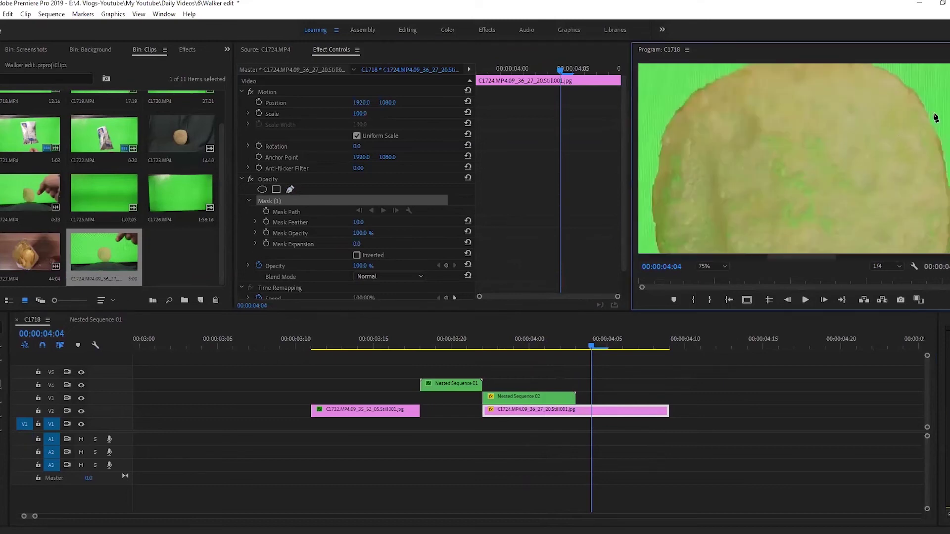
{"action": "left_click", "coordinate": [944, 147]}
{"action": "left_click", "coordinate": [949, 179]}
{"action": "scroll", "coordinate": [801, 158], "scroll_direction": "down", "scroll_amount": 2}
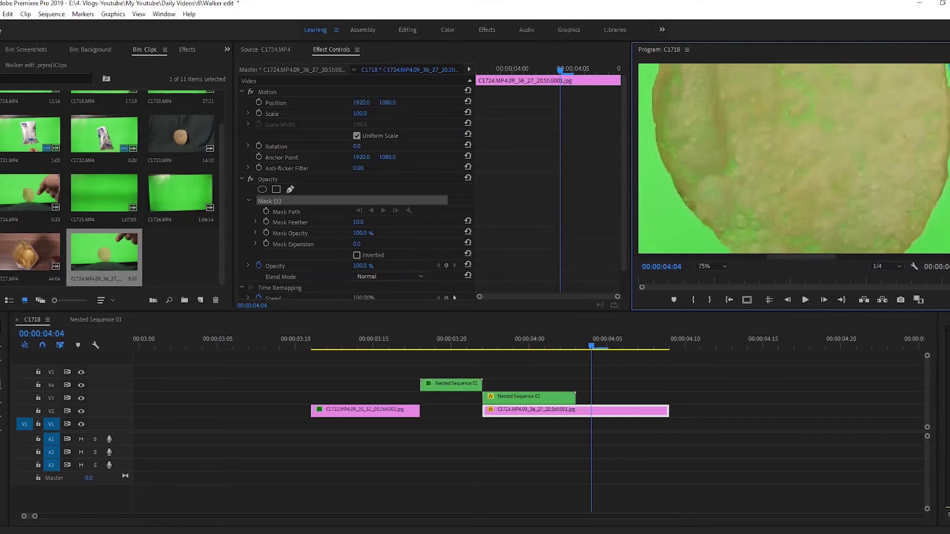
{"action": "scroll", "coordinate": [800, 159], "scroll_direction": "down", "scroll_amount": 5}
{"action": "left_click", "coordinate": [906, 140]}
{"action": "left_click", "coordinate": [866, 148]}
{"action": "left_click", "coordinate": [849, 153]}
{"action": "left_click", "coordinate": [821, 154]}
{"action": "left_click", "coordinate": [799, 156]}
{"action": "left_click", "coordinate": [777, 151]}
{"action": "left_click", "coordinate": [756, 146]}
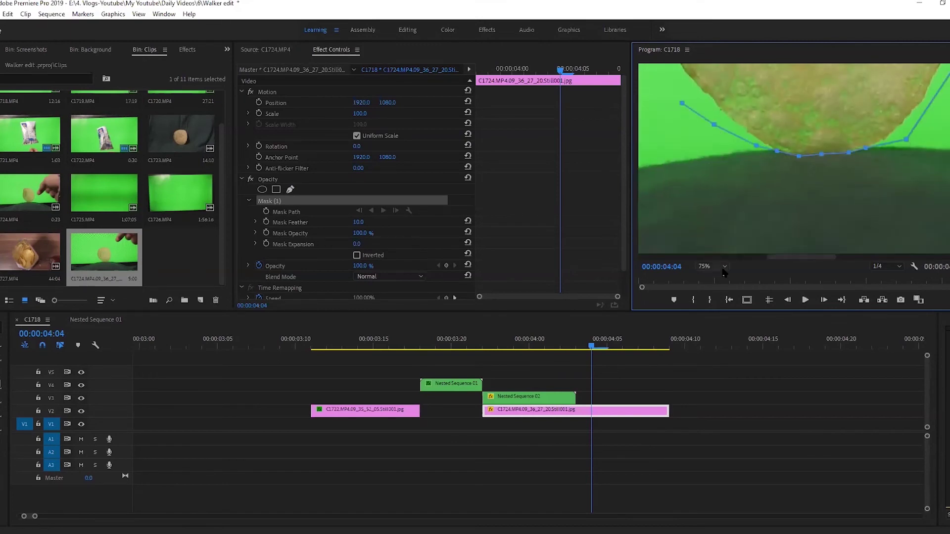
{"action": "left_click", "coordinate": [725, 266]}
{"action": "left_click", "coordinate": [707, 233]}
{"action": "left_click", "coordinate": [840, 148]}
Apply Ultra Key to the C1724 still and sample the green around the crisp as the key colour
{"action": "left_click", "coordinate": [188, 49]}
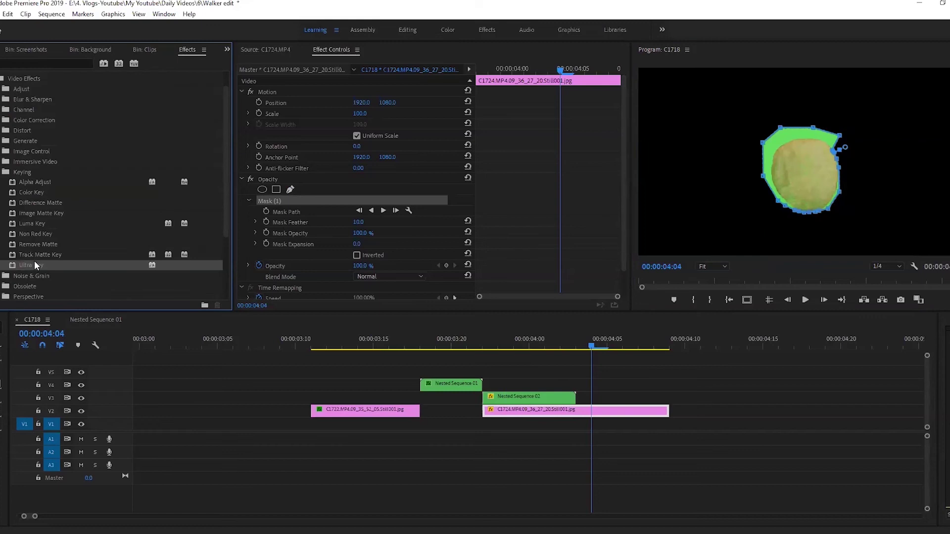
{"action": "left_click", "coordinate": [242, 194]}
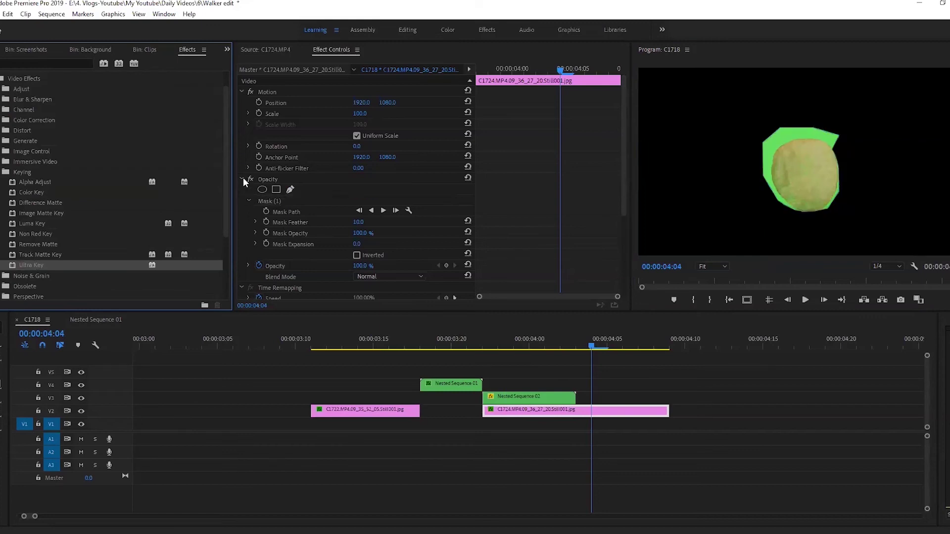
{"action": "left_click", "coordinate": [243, 178]}
{"action": "left_click", "coordinate": [371, 255]}
{"action": "left_click", "coordinate": [768, 138]}
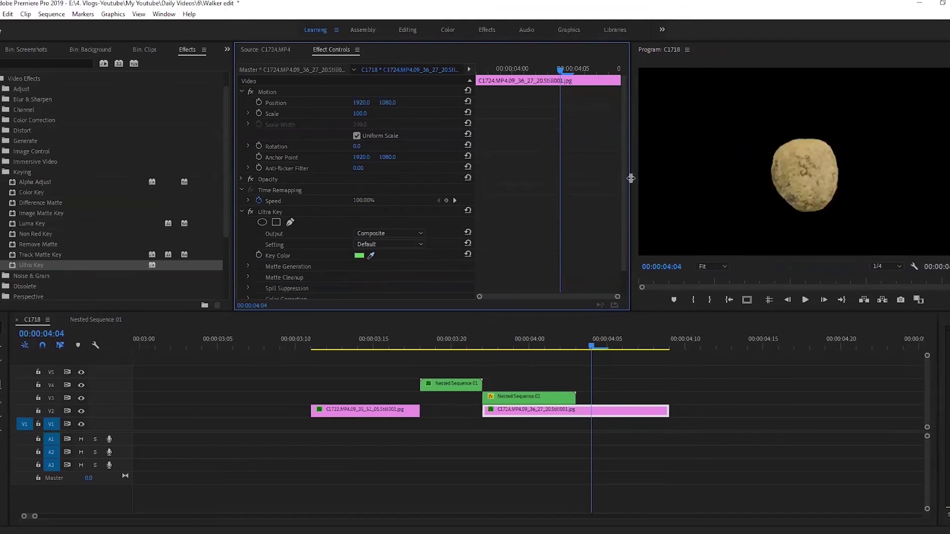
Set the still's Ultra Key matte generation to Transparency 22, Highlight 9, Shadow 98, Tolerance 12 and Pedestal 26
{"action": "scroll", "coordinate": [625, 198], "scroll_direction": "down", "scroll_amount": 1}
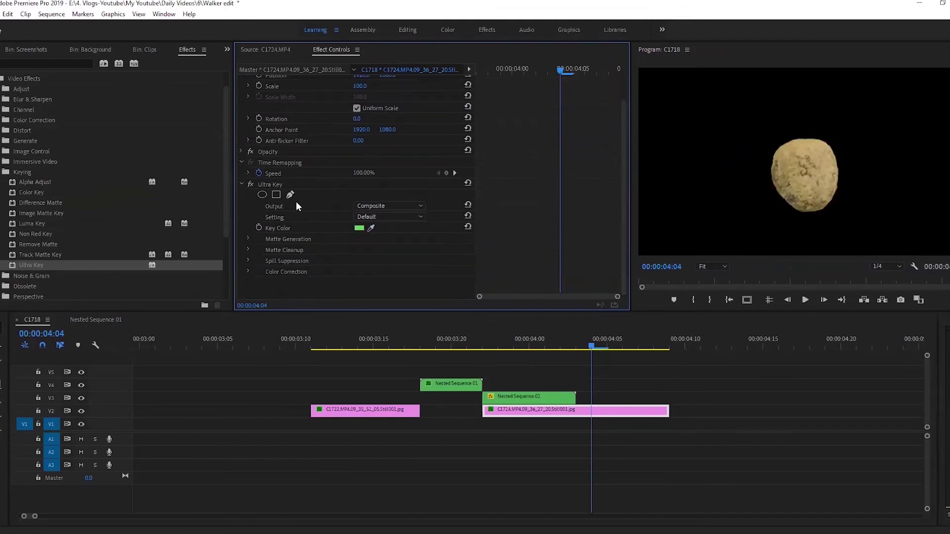
{"action": "left_click", "coordinate": [249, 239]}
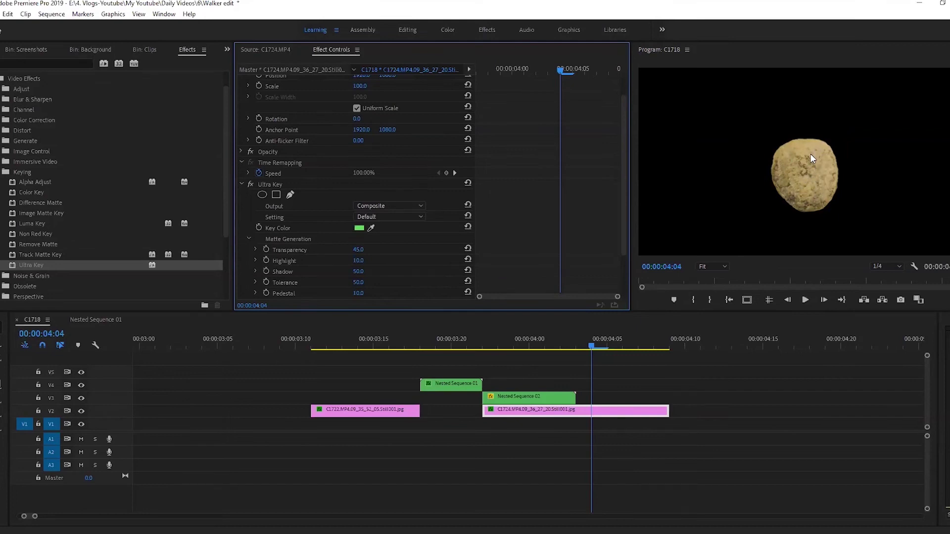
{"action": "scroll", "coordinate": [624, 176], "scroll_direction": "down", "scroll_amount": 2}
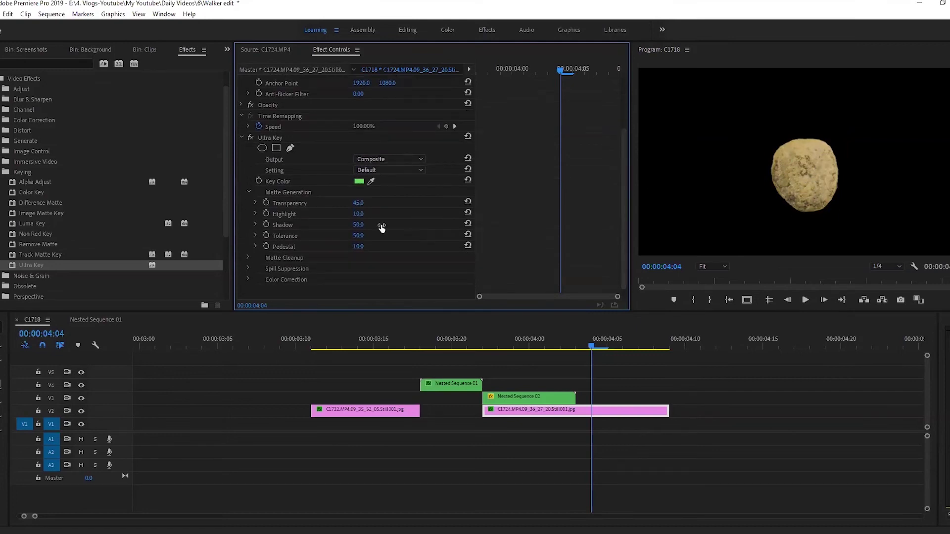
{"action": "mouse_move", "coordinate": [358, 219]}
{"action": "left_mouse_down"}
{"action": "mouse_move", "coordinate": [382, 219]}
{"action": "mouse_move", "coordinate": [354, 225]}
{"action": "mouse_move", "coordinate": [388, 247]}
{"action": "mouse_move", "coordinate": [310, 236]}
{"action": "mouse_move", "coordinate": [366, 236]}
{"action": "mouse_move", "coordinate": [364, 214]}
{"action": "mouse_move", "coordinate": [372, 214]}
{"action": "mouse_move", "coordinate": [349, 208]}
{"action": "left_mouse_up"}
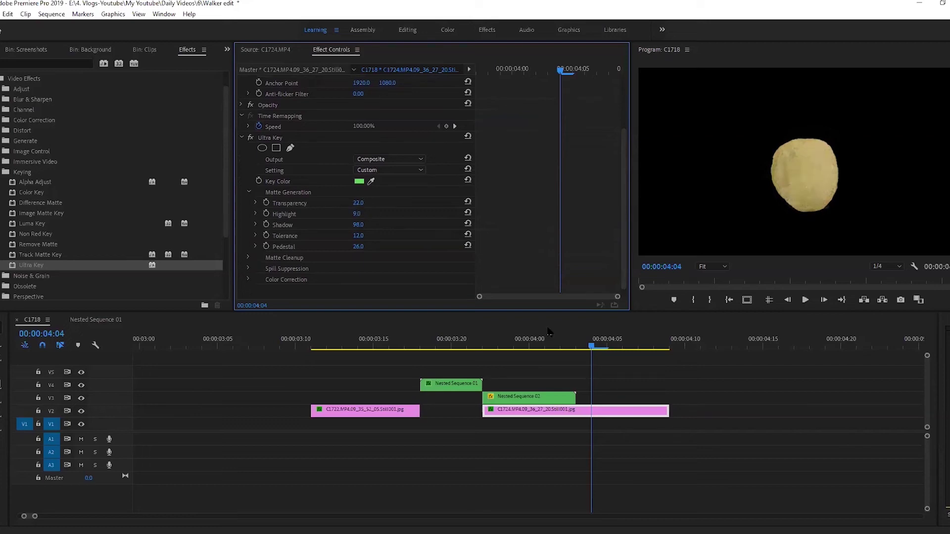
Hide the crisp behind the packet at 00:00:03:22 by setting the still's Scale to 29 and horizontal Position to 1860
{"action": "left_click", "coordinate": [534, 342]}
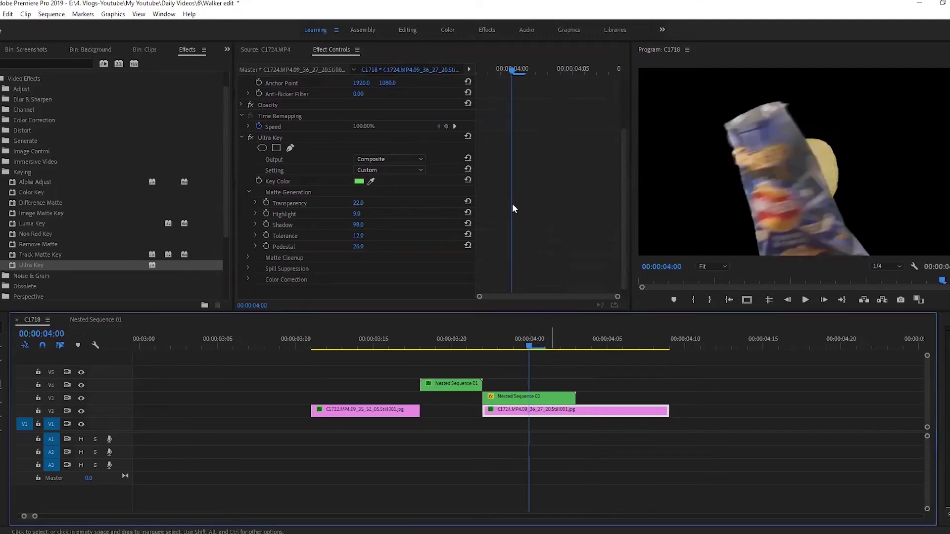
{"action": "left_click_drag", "start_coordinate": [513, 71], "coordinate": [470, 83]}
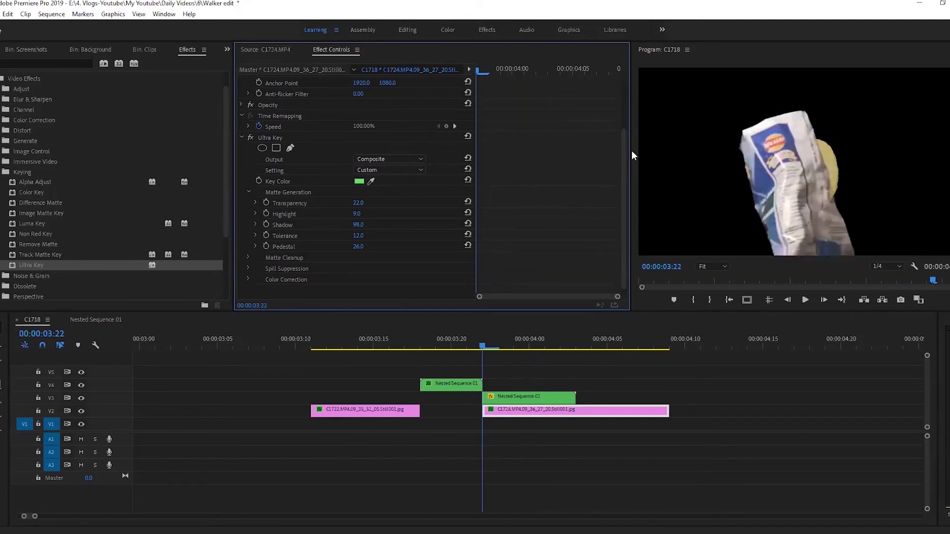
{"action": "left_click_drag", "start_coordinate": [627, 140], "coordinate": [632, 80]}
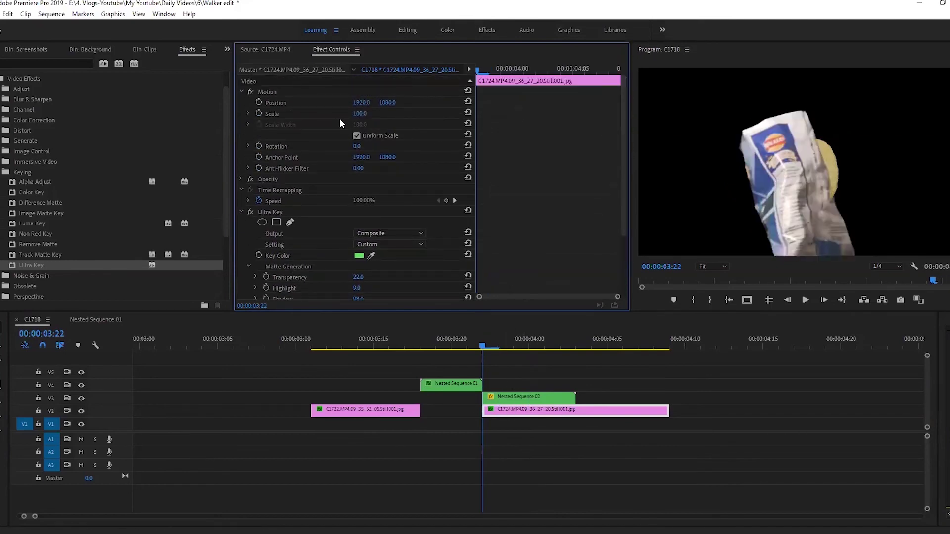
{"action": "left_click_drag", "start_coordinate": [360, 114], "coordinate": [319, 113]}
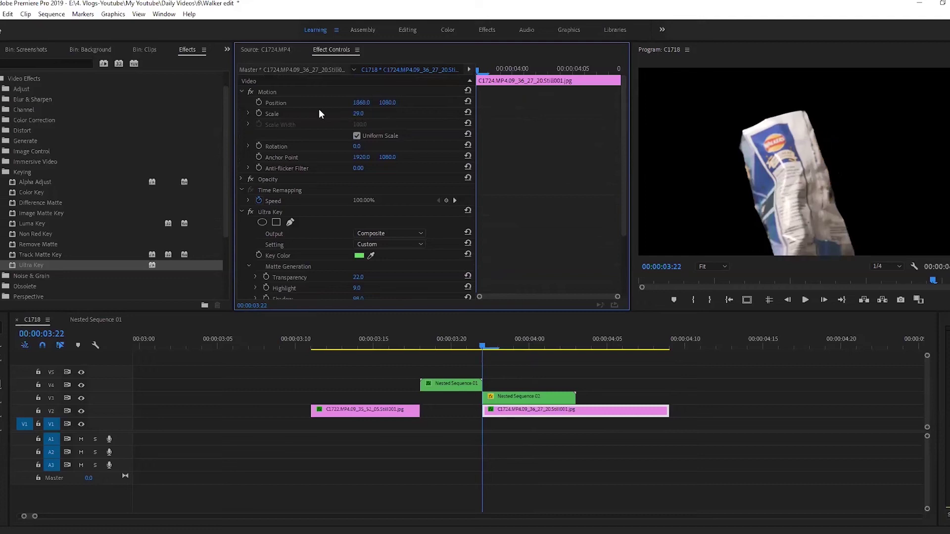
Animate the C1724 still's Position and Scale from 00:00:03:22 to Position 2540, 188 and Scale 50 at 00:00:04:02
{"action": "left_click", "coordinate": [258, 113]}
{"action": "left_click", "coordinate": [258, 102]}
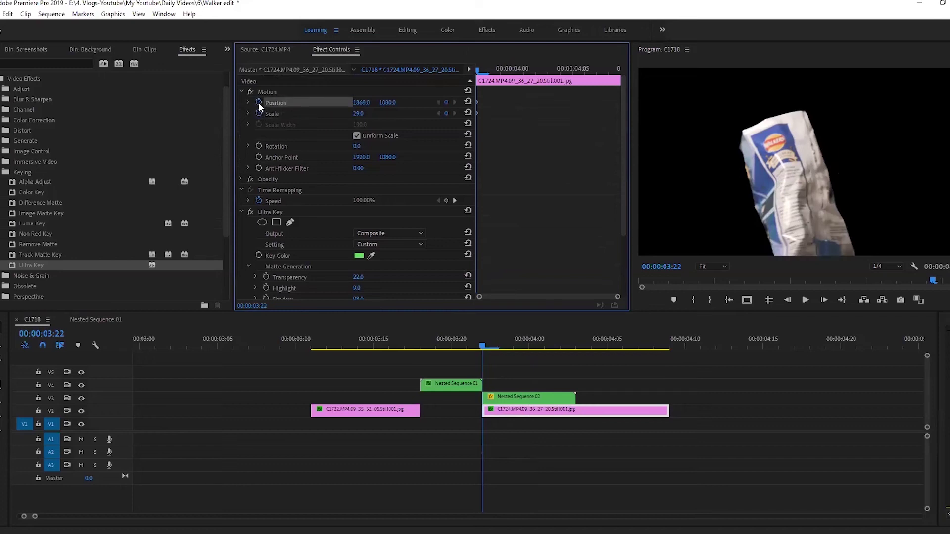
{"action": "key", "text": "shift+Right"}
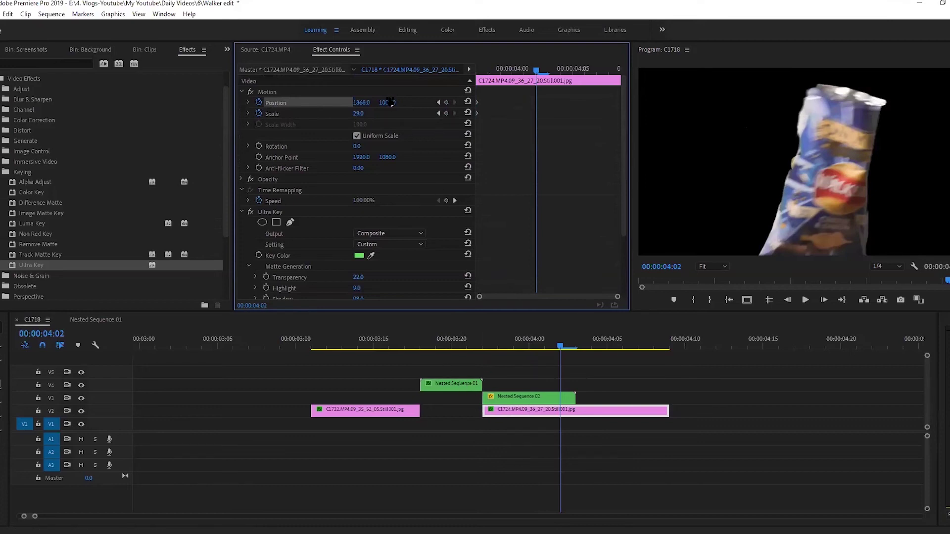
{"action": "left_click_drag", "start_coordinate": [391, 102], "coordinate": [384, 102]}
{"action": "left_click_drag", "start_coordinate": [509, 70], "coordinate": [476, 84]}
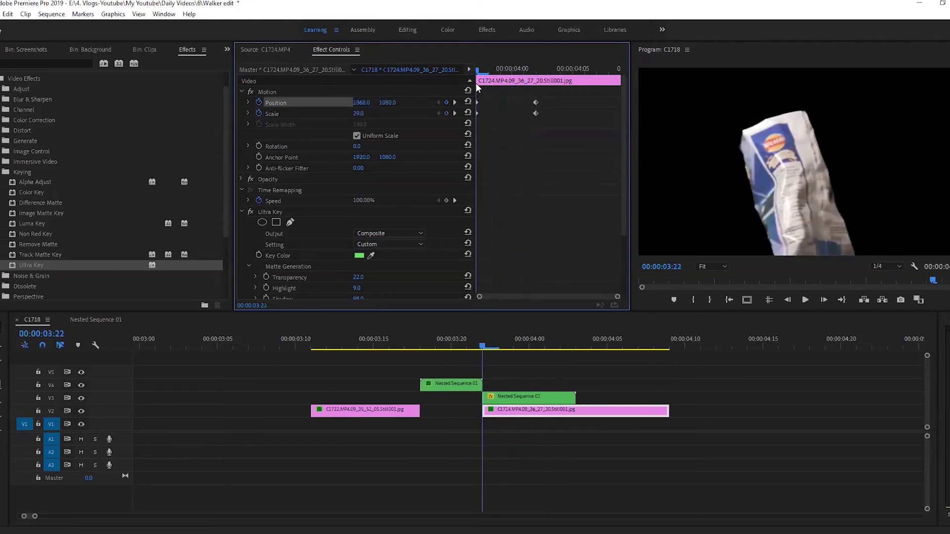
Add a Position keyframe on each frame between 00:00:03:22 and 00:00:04:02 so the crisp stays hidden behind the moving packet
{"action": "key", "text": "Right"}
{"action": "mouse_move", "coordinate": [360, 103]}
{"action": "left_mouse_down"}
{"action": "mouse_move", "coordinate": [309, 103]}
{"action": "mouse_move", "coordinate": [354, 103]}
{"action": "left_mouse_up"}
{"action": "key", "text": "Right"}
{"action": "key", "text": "Right"}
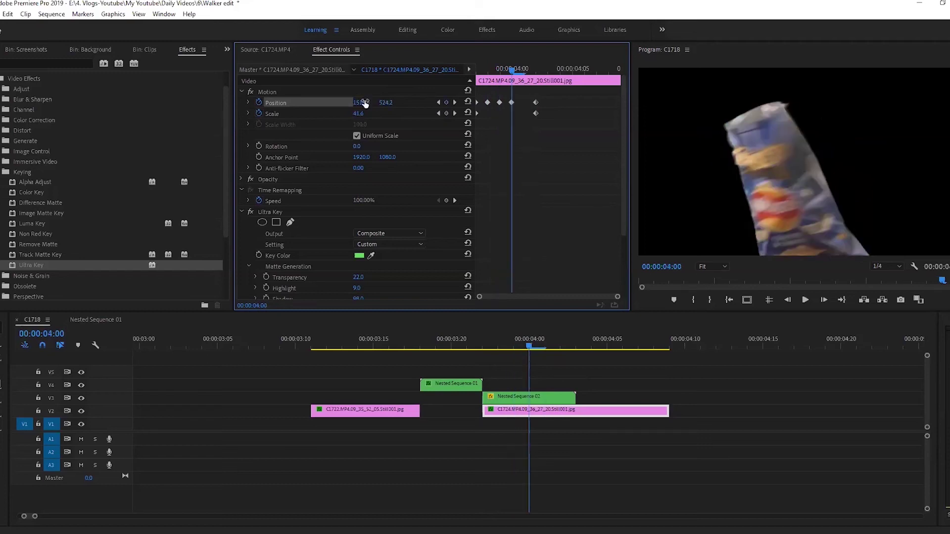
{"action": "key", "text": "Right"}
{"action": "left_click_drag", "start_coordinate": [364, 103], "coordinate": [353, 102]}
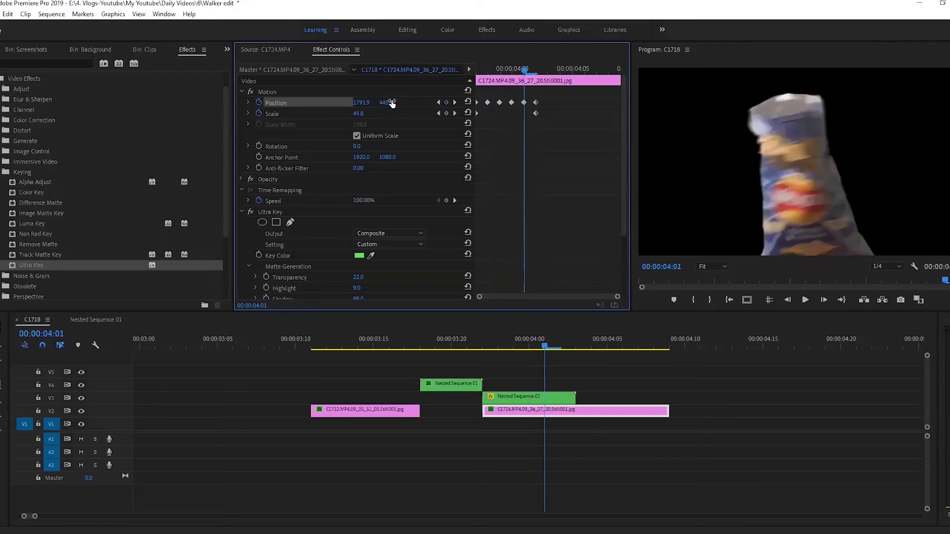
{"action": "key", "text": "Right"}
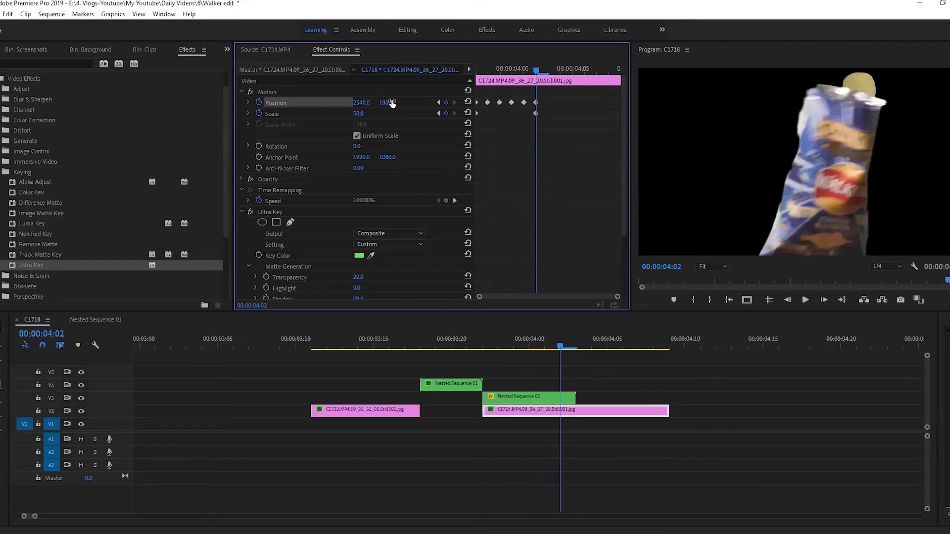
Keyframe the crisp still to Scale 102 and Position 1975, 745 at 00:00:04:07
{"action": "key", "text": "Right"}
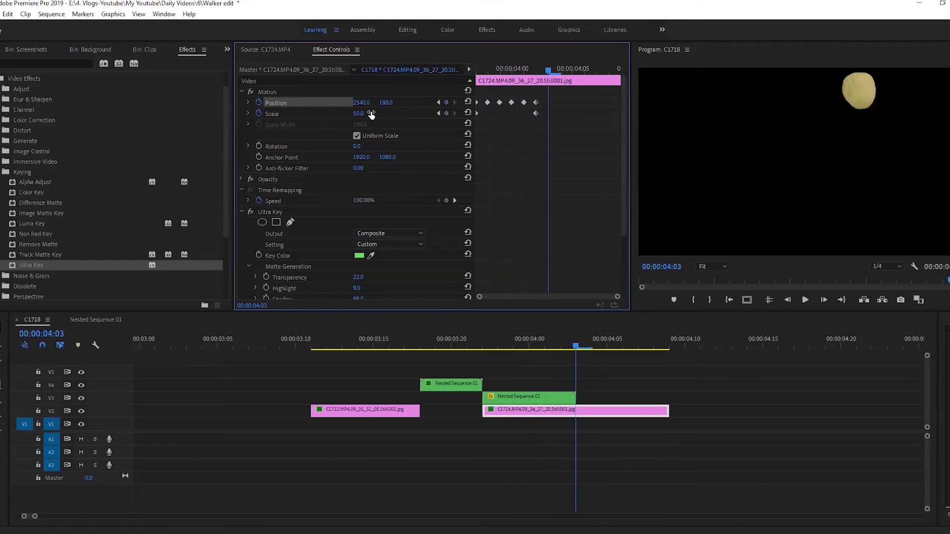
{"action": "key", "text": "Right"}
{"action": "key", "text": "Right"}
{"action": "key", "text": "Right"}
{"action": "key", "text": "Right"}
{"action": "left_click_drag", "start_coordinate": [361, 114], "coordinate": [367, 114]}
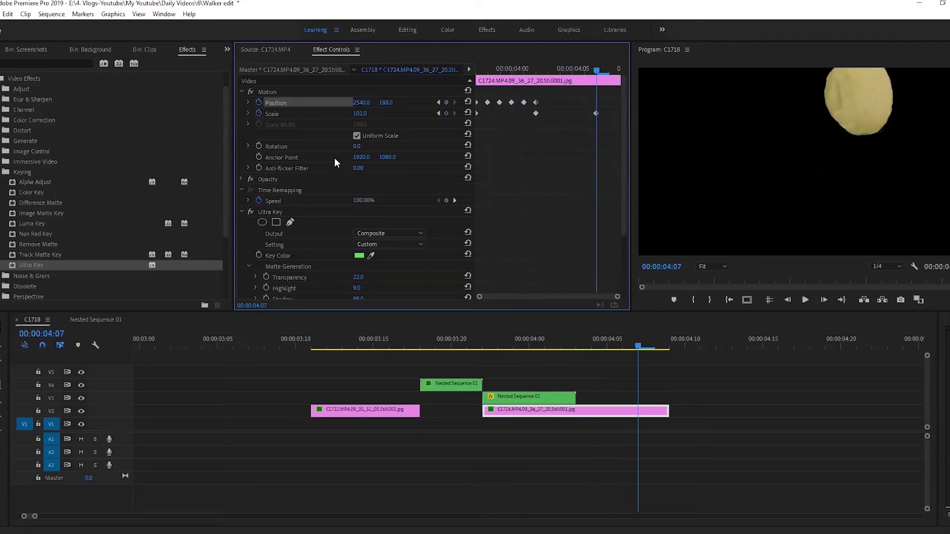
{"action": "left_click_drag", "start_coordinate": [386, 102], "coordinate": [364, 102]}
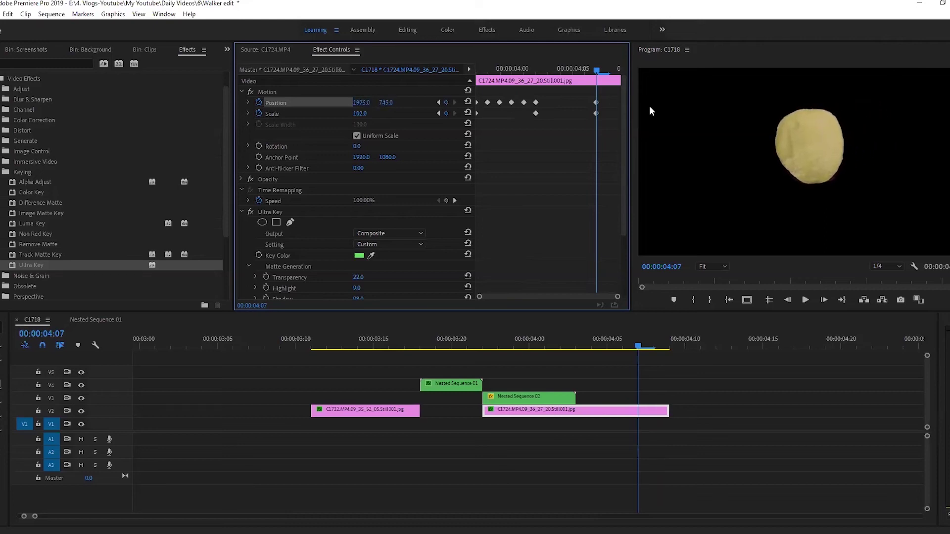
Animate the crisp's Rotation from 0° at 00:00:04:02 to 1x11.0° at 00:00:04:07
{"action": "left_click", "coordinate": [258, 147]}
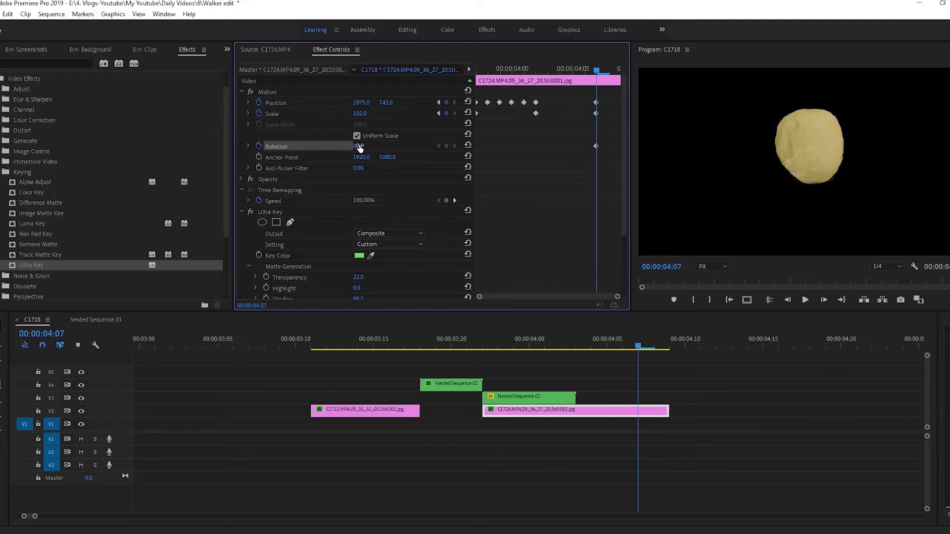
{"action": "key", "text": "Up"}
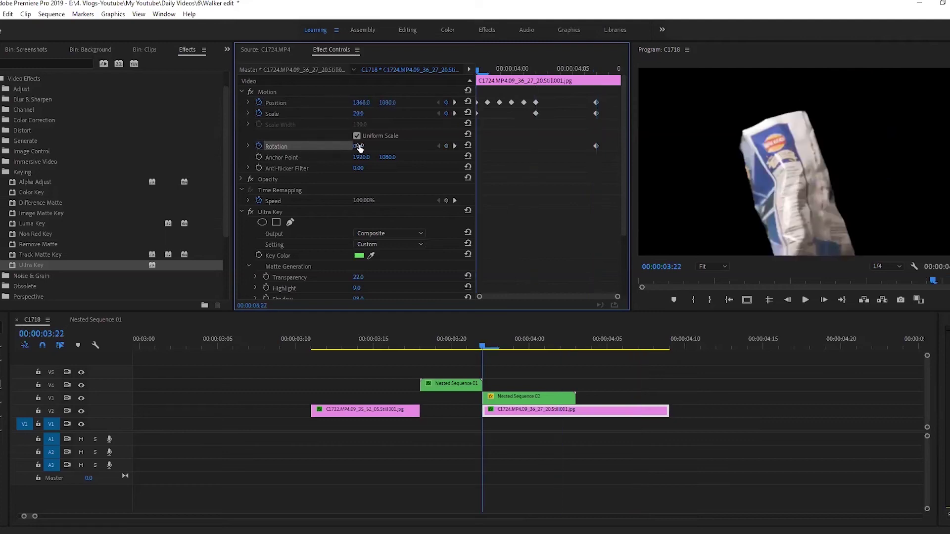
{"action": "key", "text": "shift+Right"}
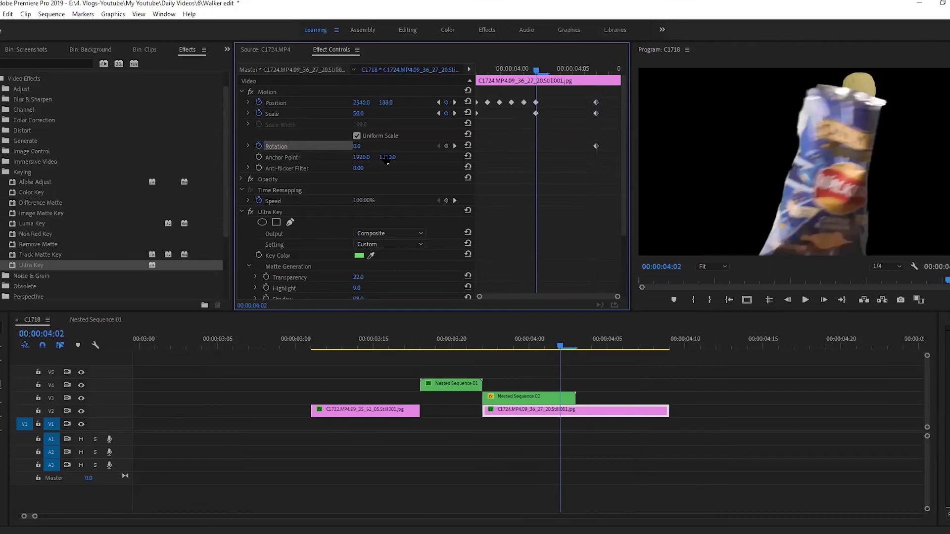
{"action": "left_click", "coordinate": [445, 147]}
{"action": "key", "text": "shift+Right"}
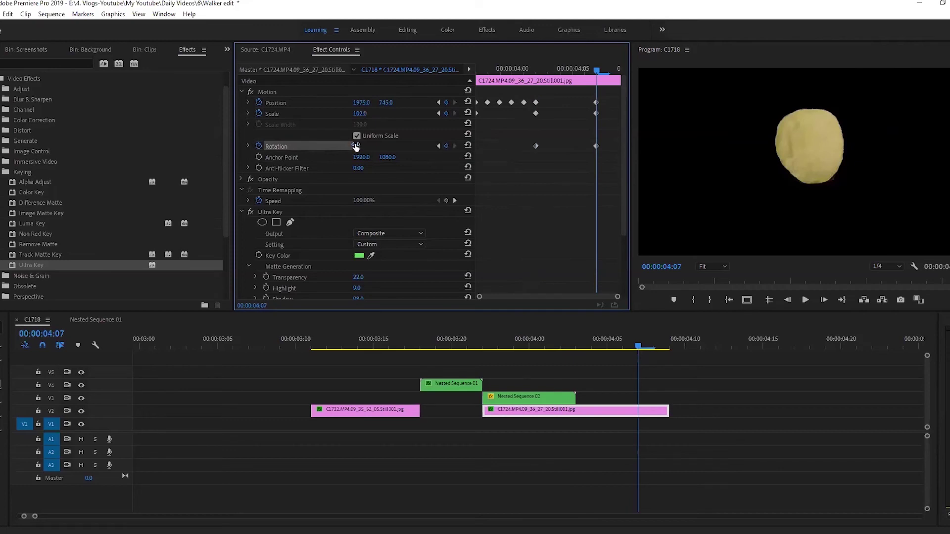
{"action": "left_click_drag", "start_coordinate": [355, 147], "coordinate": [440, 147]}
{"action": "left_click_drag", "start_coordinate": [595, 70], "coordinate": [539, 78]}
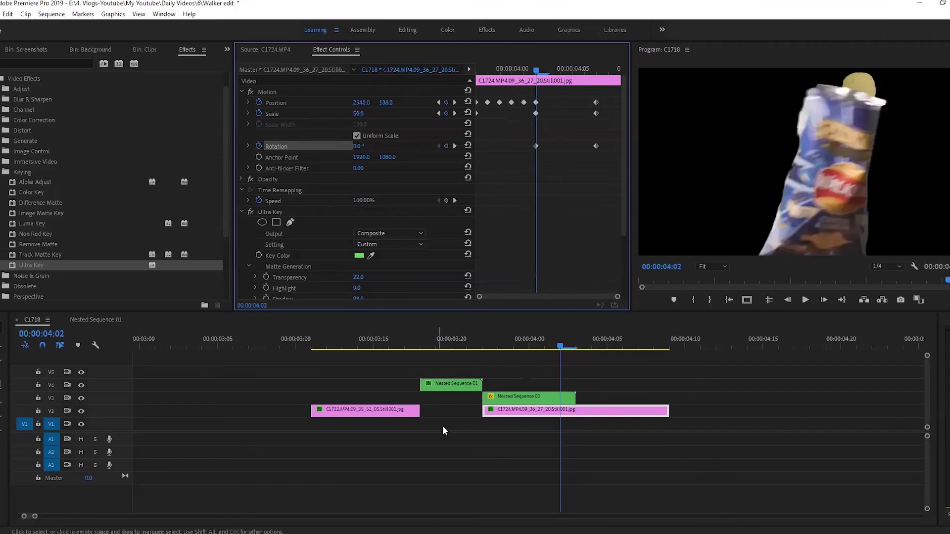
Nest the two packet sequences on V3 and V4 together as Nested Sequence 03 and scrub through the result
{"action": "left_click_drag", "start_coordinate": [461, 353], "coordinate": [505, 393]}
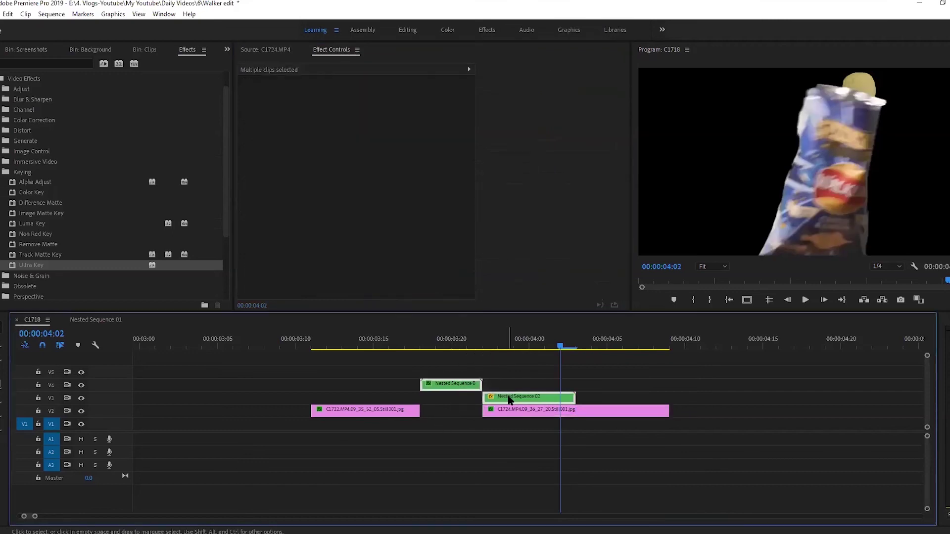
{"action": "right_click", "coordinate": [508, 397]}
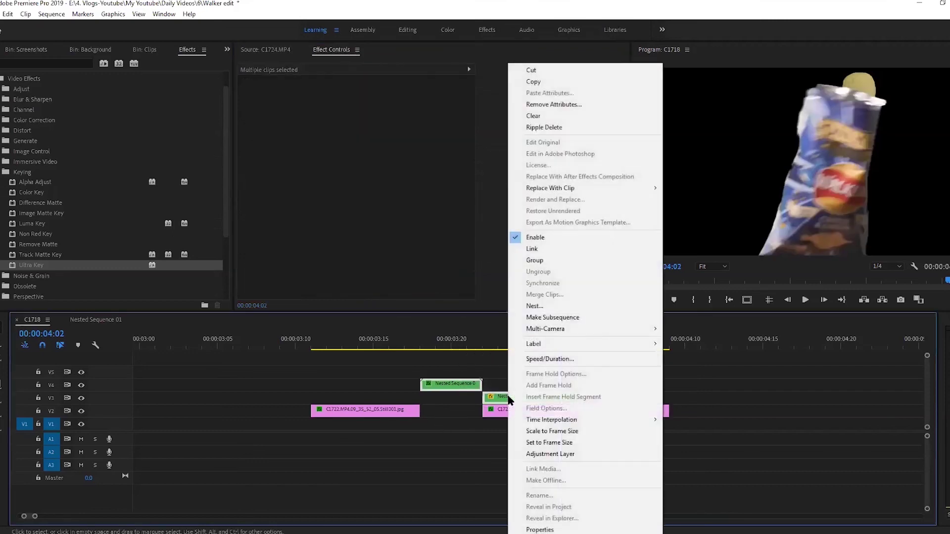
{"action": "left_click", "coordinate": [541, 307]}
{"action": "left_click", "coordinate": [455, 282]}
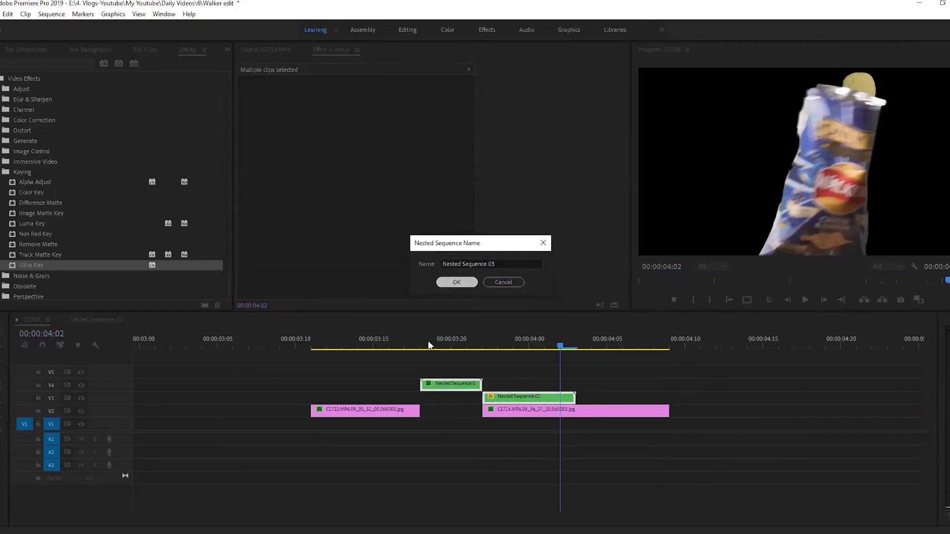
{"action": "left_click", "coordinate": [434, 344]}
{"action": "left_click_drag", "start_coordinate": [444, 340], "coordinate": [491, 341]}
Animate Nested Sequence 03 downward from vertical Position 1080 at 00:00:03:18 to 2243 at 00:00:04:02, and preview the motion
{"action": "left_click", "coordinate": [491, 398]}
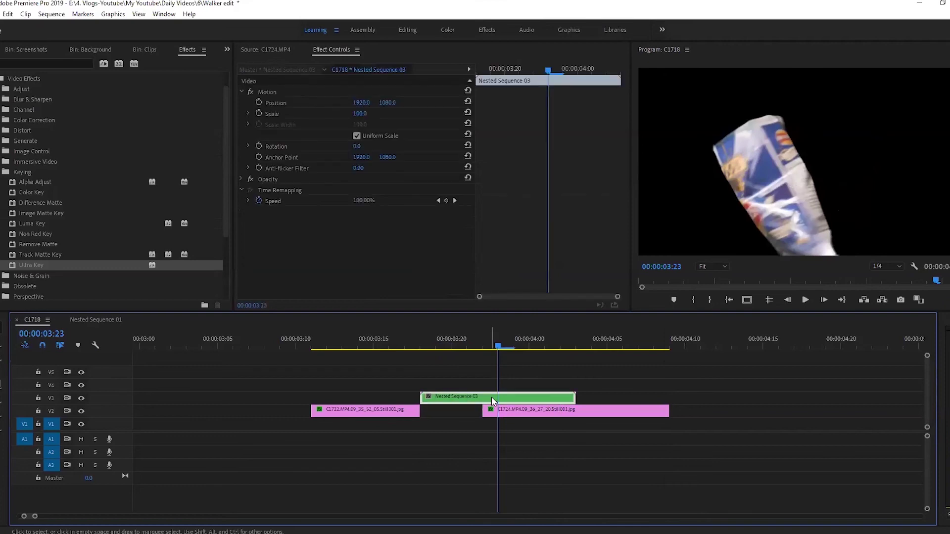
{"action": "left_click_drag", "start_coordinate": [507, 79], "coordinate": [459, 76]}
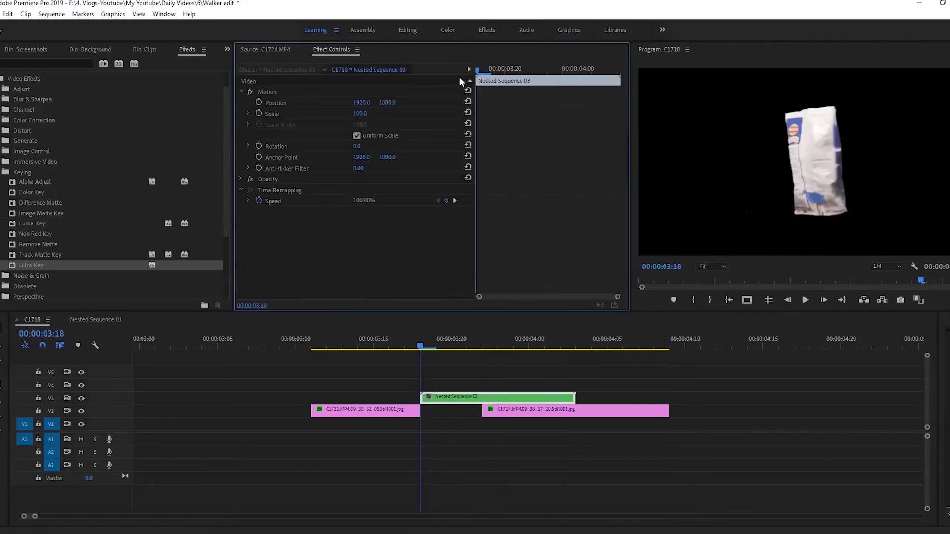
{"action": "left_click", "coordinate": [259, 102]}
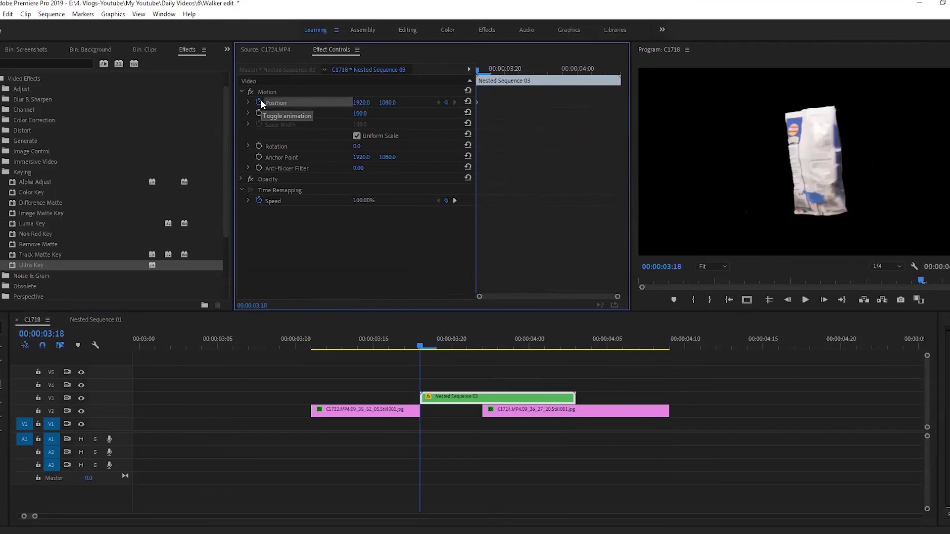
{"action": "key", "text": "shift+Right"}
{"action": "key", "text": "shift+Right"}
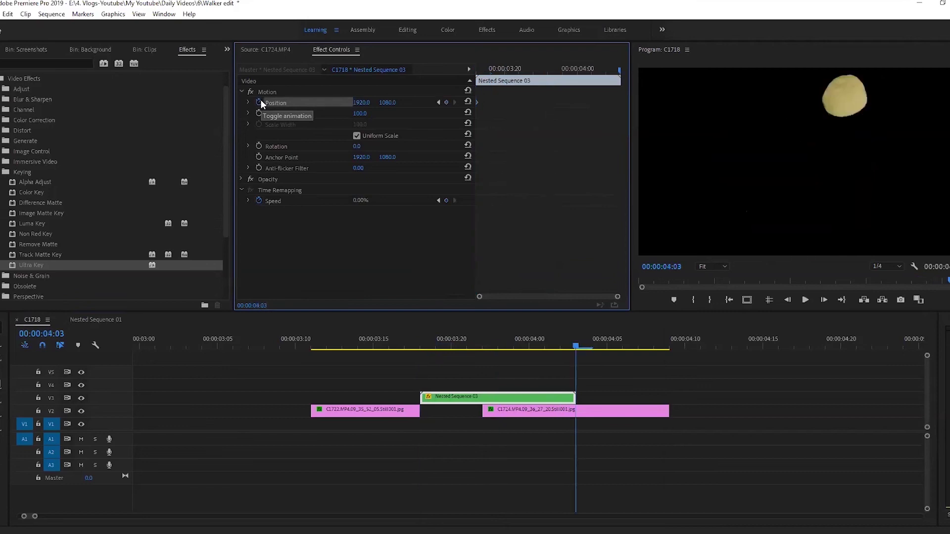
{"action": "key", "text": "shift+Left"}
{"action": "left_click_drag", "start_coordinate": [548, 81], "coordinate": [611, 82]}
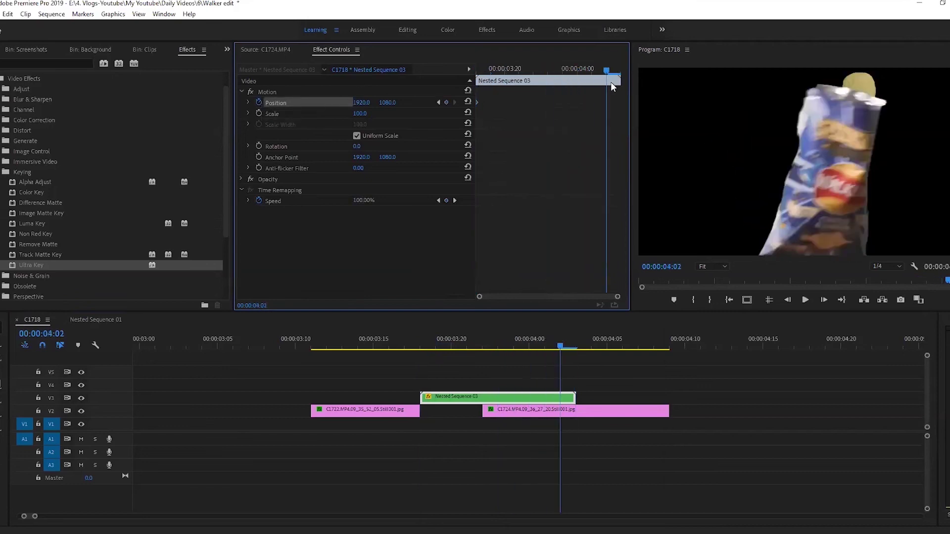
{"action": "left_click_drag", "start_coordinate": [387, 103], "coordinate": [515, 103]}
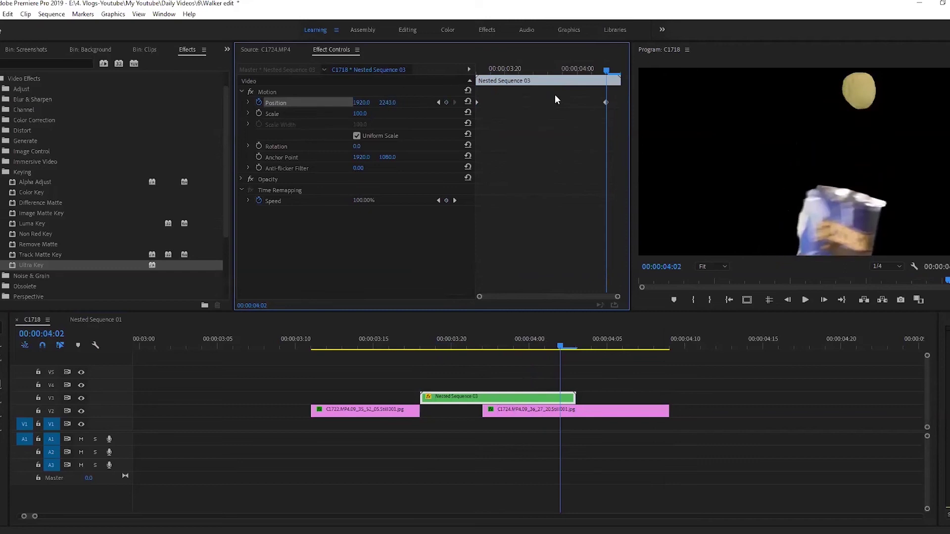
{"action": "left_click_drag", "start_coordinate": [605, 66], "coordinate": [459, 79]}
{"action": "key", "text": "space"}
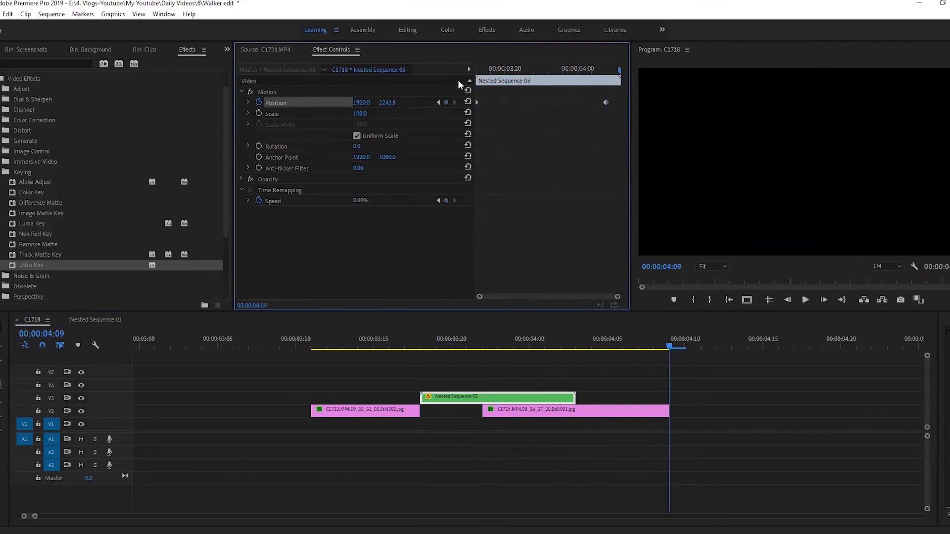
{"action": "left_click_drag", "start_coordinate": [423, 349], "coordinate": [654, 352]}
Place blue-background-023.jpg on V1 beneath the clips, starting with the first still, and set its Scale to 199 to fill the frame
{"action": "left_click", "coordinate": [102, 50]}
{"action": "left_click", "coordinate": [279, 50]}
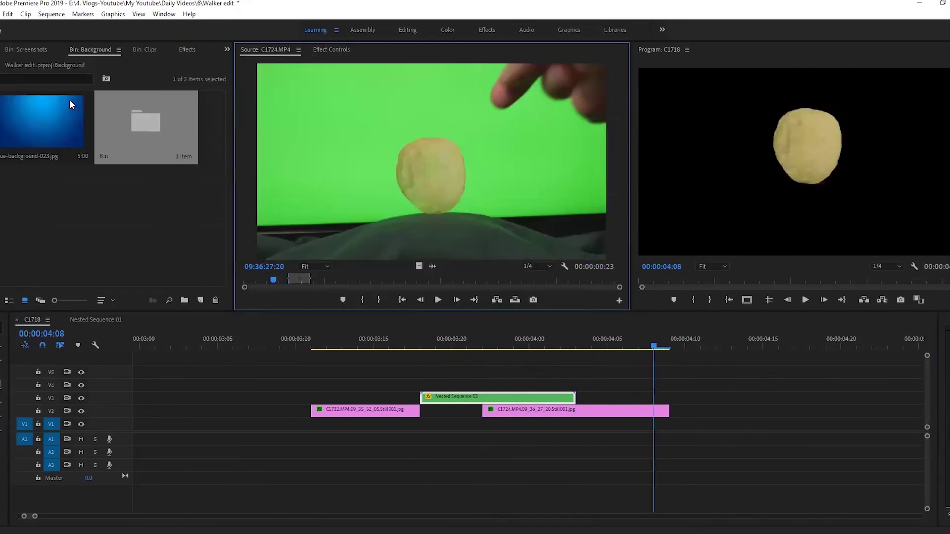
{"action": "left_click", "coordinate": [34, 123]}
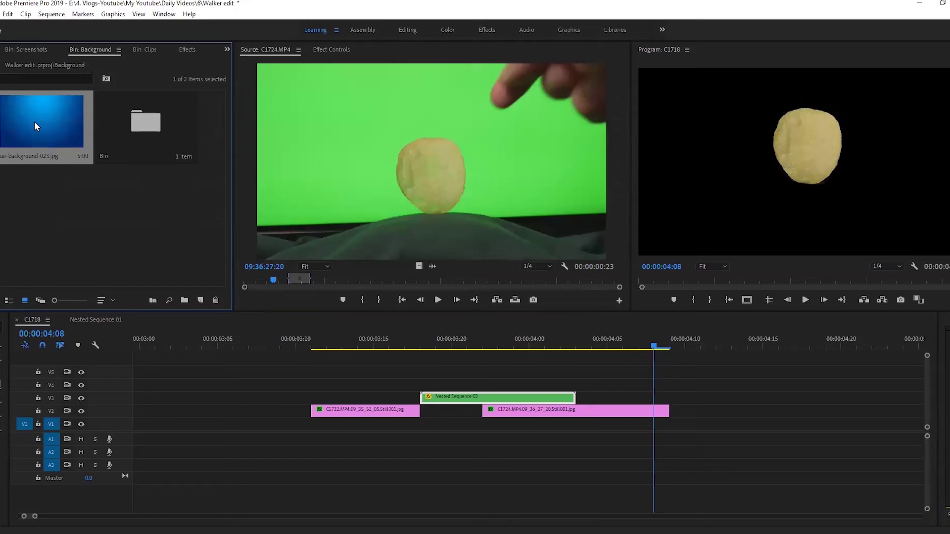
{"action": "left_click_drag", "start_coordinate": [34, 121], "coordinate": [314, 424]}
{"action": "left_click", "coordinate": [467, 339]}
{"action": "left_click", "coordinate": [503, 423]}
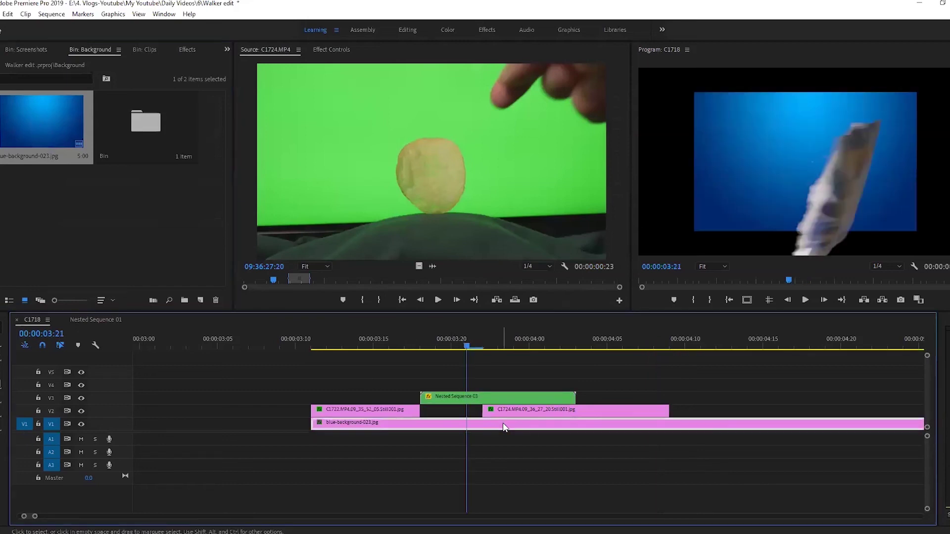
{"action": "left_click", "coordinate": [332, 50]}
{"action": "left_click_drag", "start_coordinate": [360, 113], "coordinate": [394, 113]}
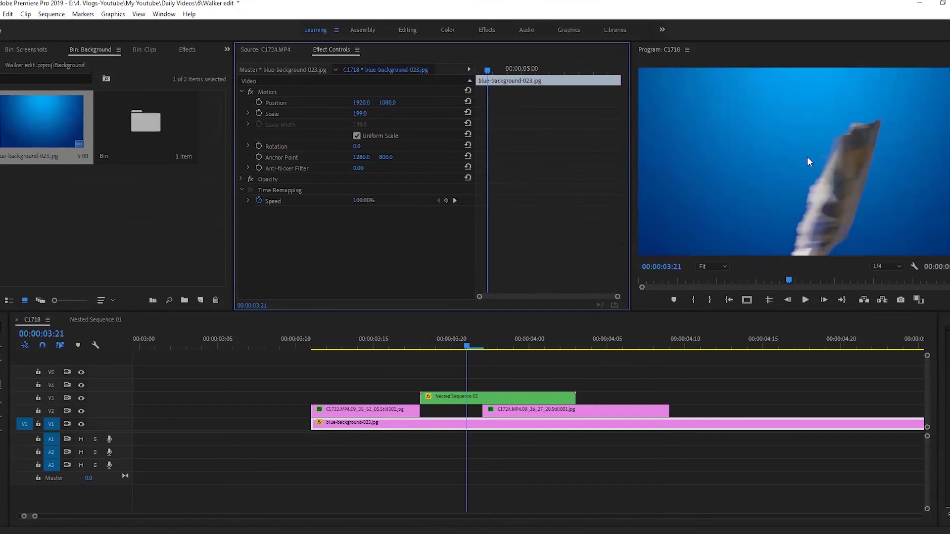
Play back the composite over the blue background from about 00:00:03:18
{"action": "mouse_move", "coordinate": [467, 346]}
{"action": "left_mouse_down"}
{"action": "mouse_move", "coordinate": [650, 367]}
{"action": "mouse_move", "coordinate": [453, 345]}
{"action": "left_mouse_up"}
{"action": "key", "text": "space"}
{"action": "key", "text": "space"}
{"action": "left_click", "coordinate": [423, 347]}
{"action": "key", "text": "space"}
{"action": "key", "text": "space"}
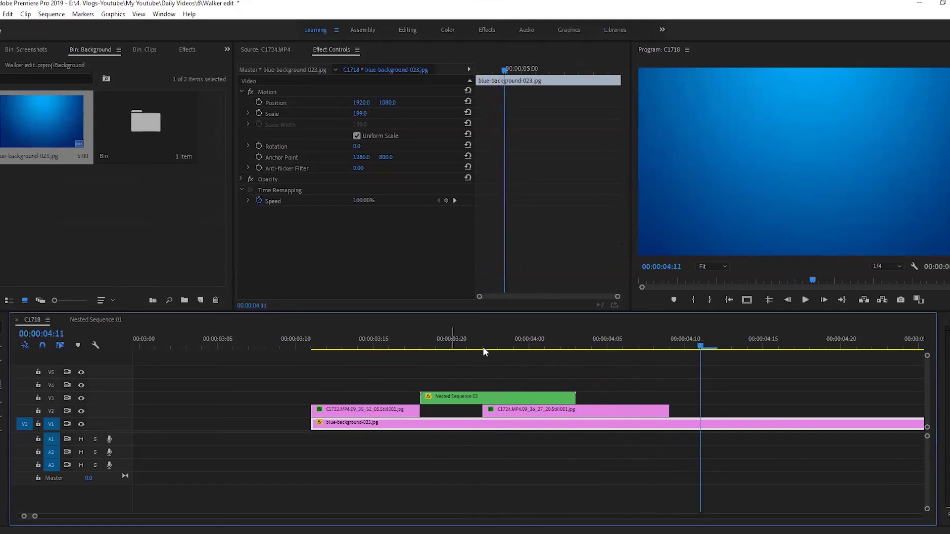
Extend the C1724 still to about 00:00:04:13, move its last Position, Scale and Rotation keyframes to the clip's end, and preview it
{"action": "left_click", "coordinate": [619, 406]}
{"action": "left_click_drag", "start_coordinate": [666, 410], "coordinate": [731, 410]}
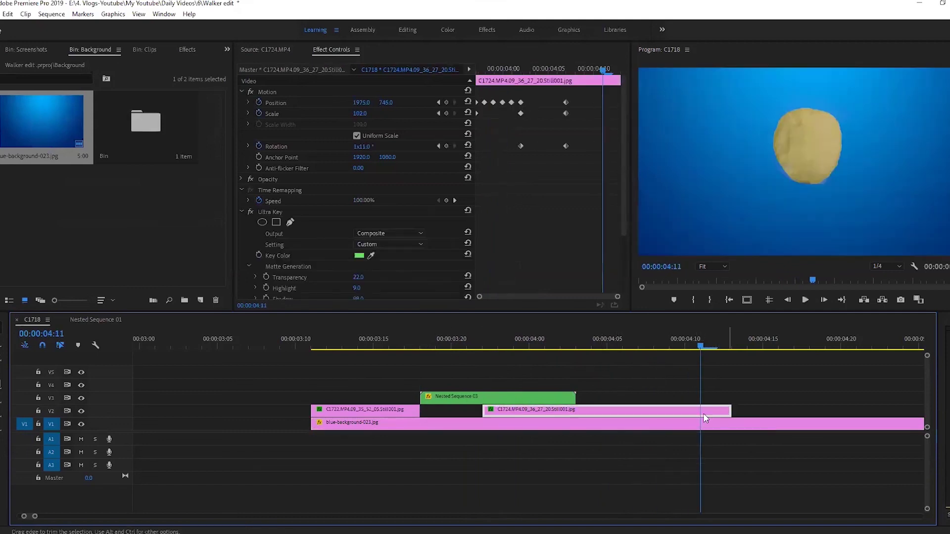
{"action": "left_click_drag", "start_coordinate": [557, 91], "coordinate": [574, 152]}
{"action": "left_click_drag", "start_coordinate": [567, 114], "coordinate": [617, 70]}
{"action": "key", "text": "space"}
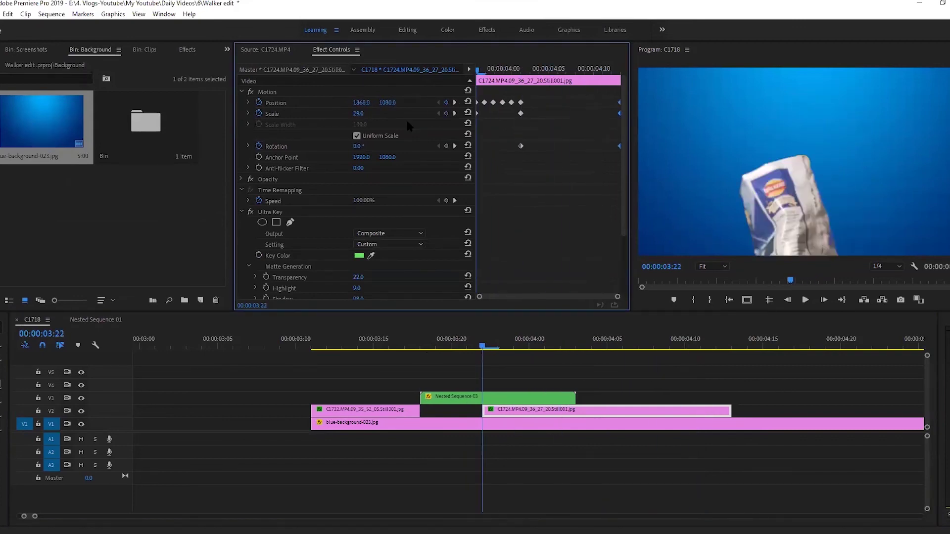
{"action": "key", "text": "space"}
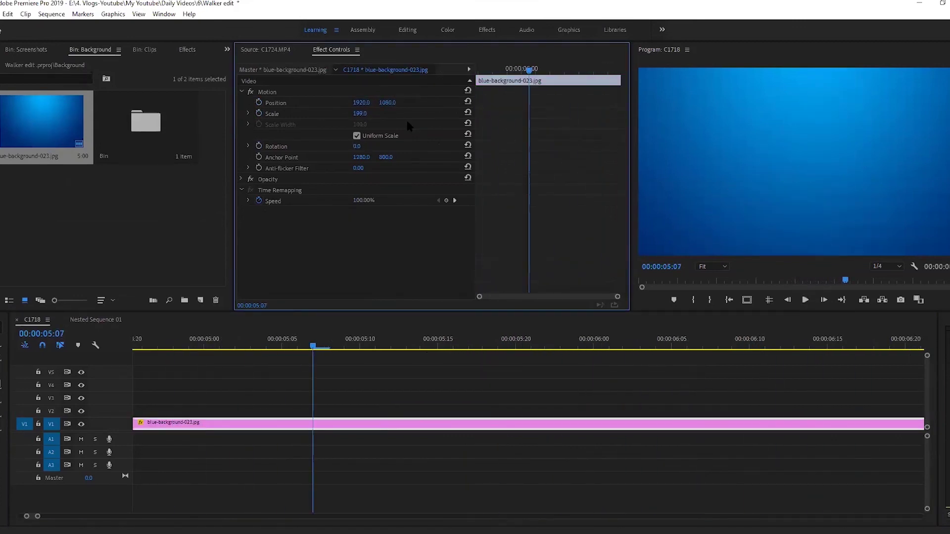
Extend the C1724 still on V2 further, to about 00:00:04:19, and check its ending from 00:00:04:16
{"action": "left_click", "coordinate": [218, 343]}
{"action": "key", "text": "minus"}
{"action": "key", "text": "minus"}
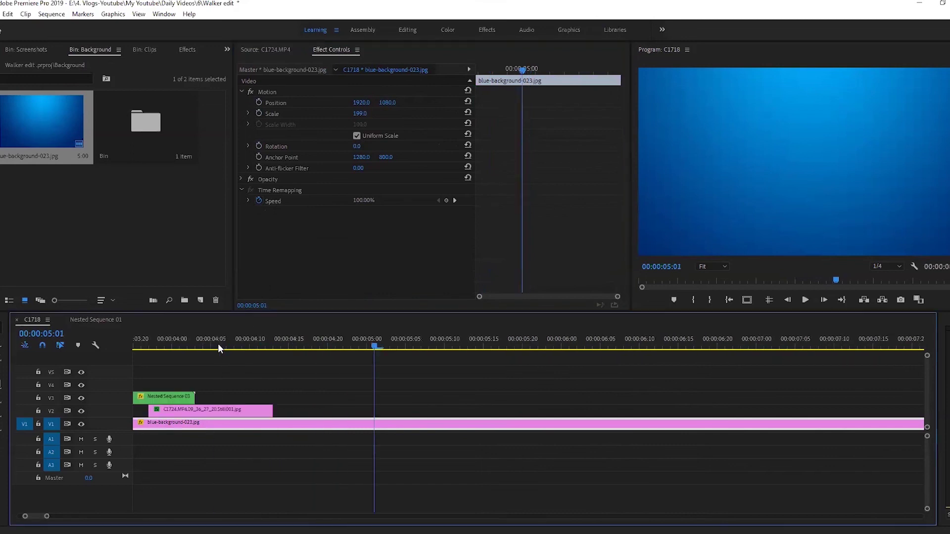
{"action": "left_click_drag", "start_coordinate": [427, 411], "coordinate": [474, 411]}
{"action": "left_click", "coordinate": [451, 344]}
{"action": "left_click", "coordinate": [451, 410]}
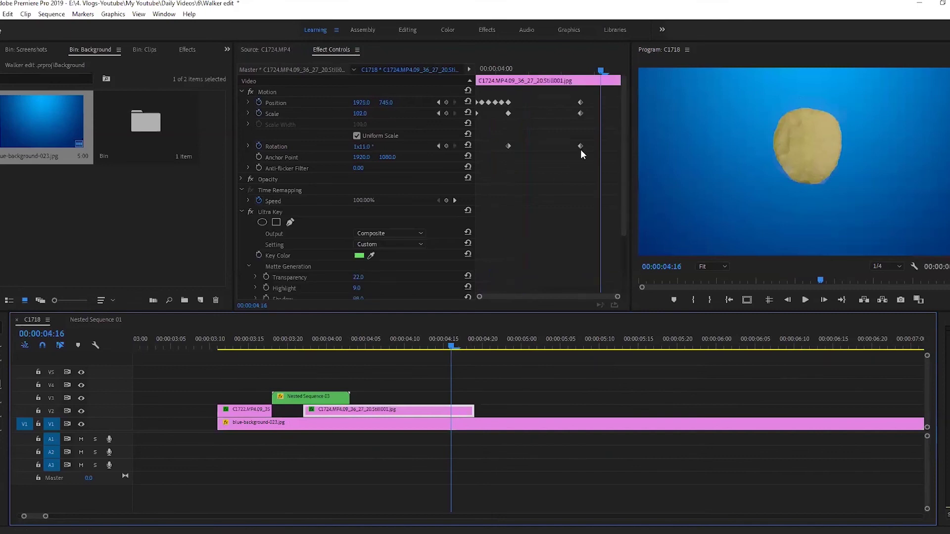
{"action": "mouse_move", "coordinate": [599, 72]}
{"action": "left_mouse_down"}
{"action": "mouse_move", "coordinate": [619, 74]}
{"action": "mouse_move", "coordinate": [595, 77]}
{"action": "left_mouse_up"}
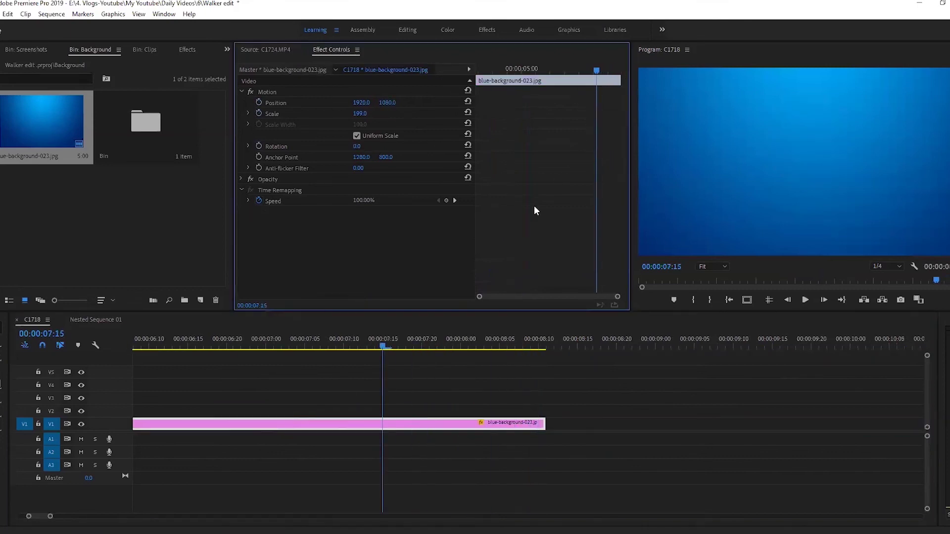
{"action": "left_click", "coordinate": [521, 371]}
{"action": "left_click", "coordinate": [515, 342]}
{"action": "left_click", "coordinate": [524, 427]}
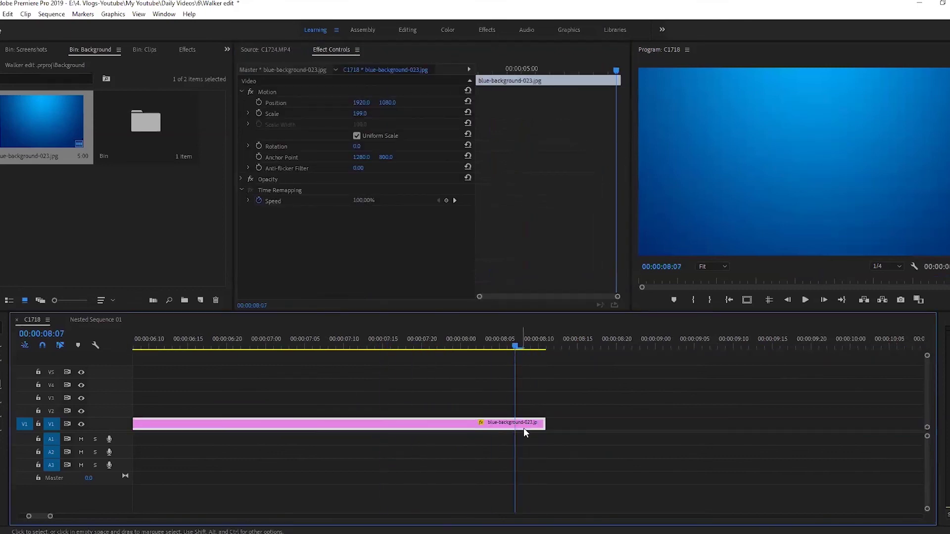
{"action": "left_click", "coordinate": [474, 398]}
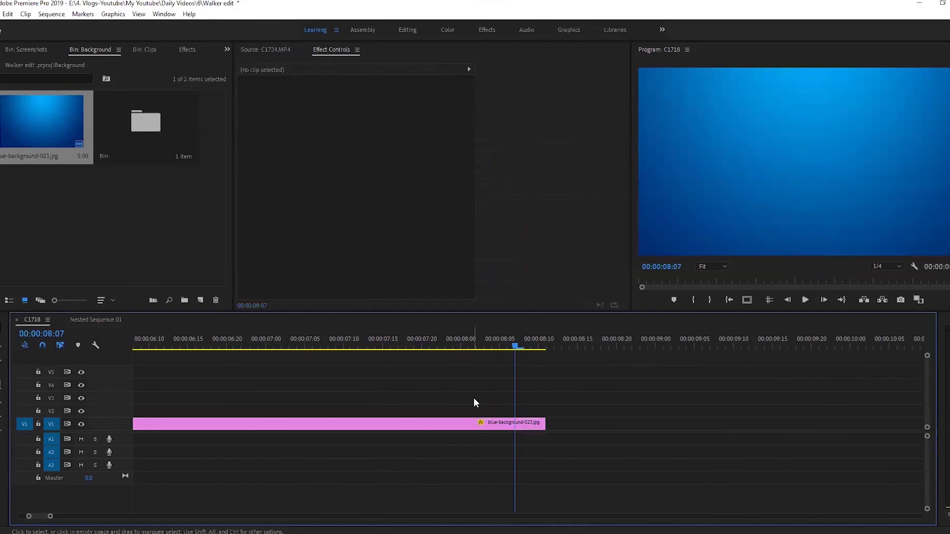
Add a further Rotation keyframe to the C1724 still at 00:00:04:18 so the crisp keeps spinning, and preview the motion
{"action": "key", "text": "minus"}
{"action": "key", "text": "minus"}
{"action": "left_click", "coordinate": [349, 346]}
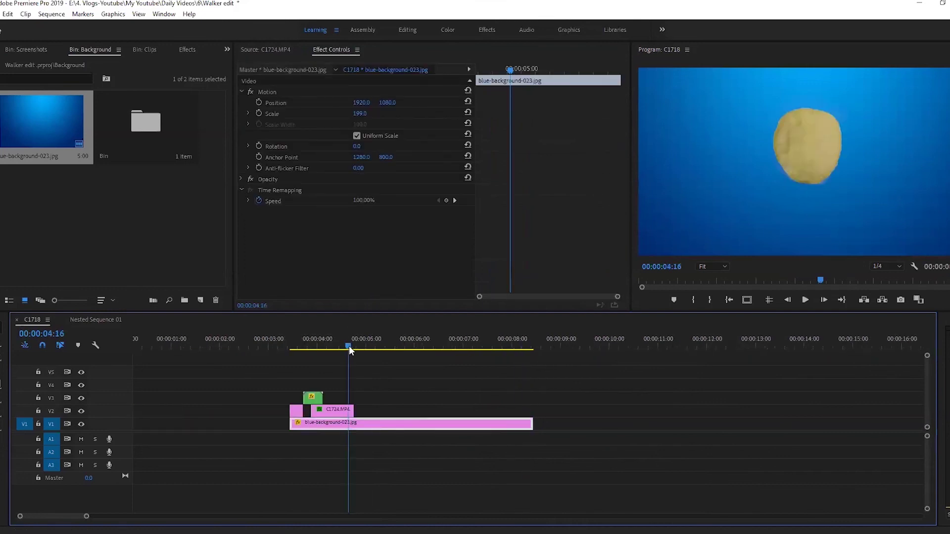
{"action": "key", "text": "equal"}
{"action": "key", "text": "equal"}
{"action": "key", "text": "equal"}
{"action": "left_click", "coordinate": [523, 411]}
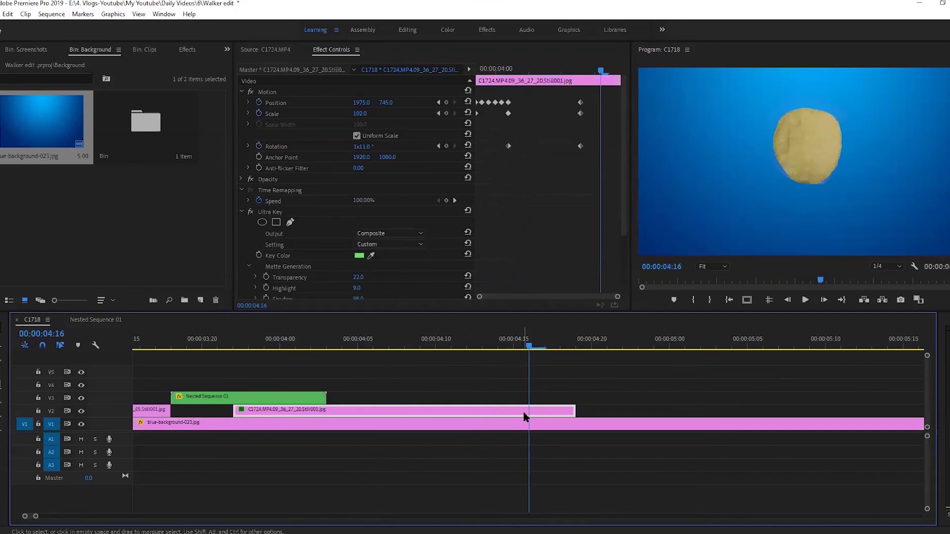
{"action": "left_click_drag", "start_coordinate": [606, 75], "coordinate": [614, 74]}
{"action": "left_click_drag", "start_coordinate": [364, 146], "coordinate": [593, 148]}
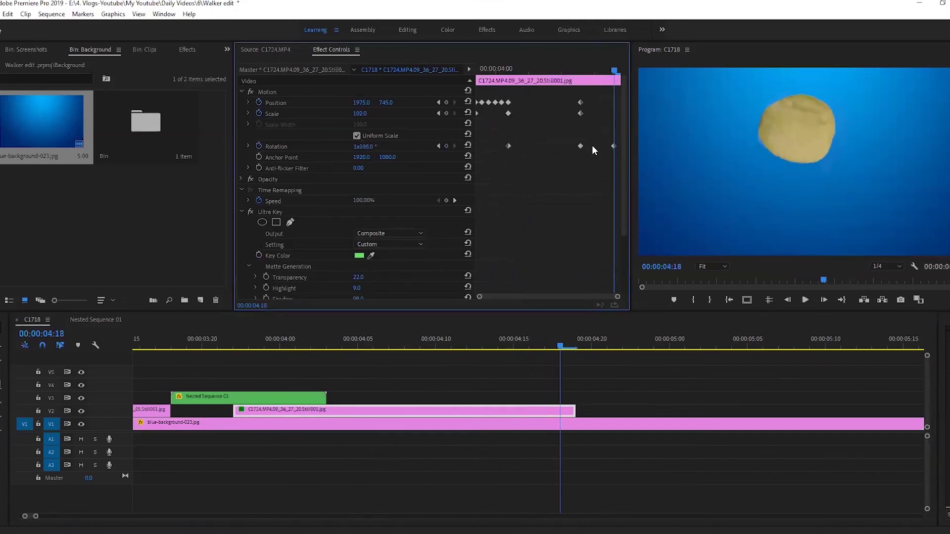
{"action": "left_click_drag", "start_coordinate": [613, 73], "coordinate": [496, 92]}
{"action": "key", "text": "space"}
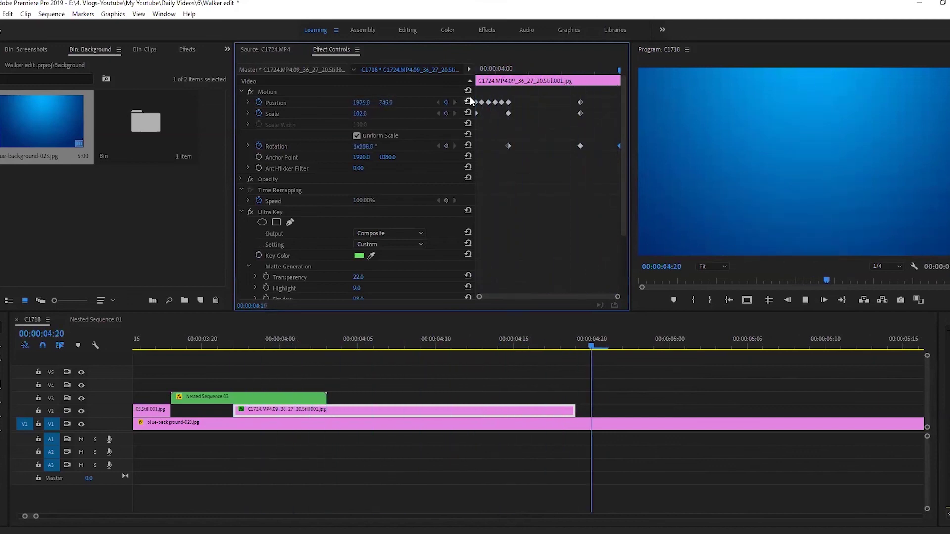
Trim the end of blue-background-023.jpg on V1 to about 00:00:04:22, just past the end of the C1724 still
{"action": "left_click", "coordinate": [376, 337]}
{"action": "key", "text": "minus"}
{"action": "key", "text": "minus"}
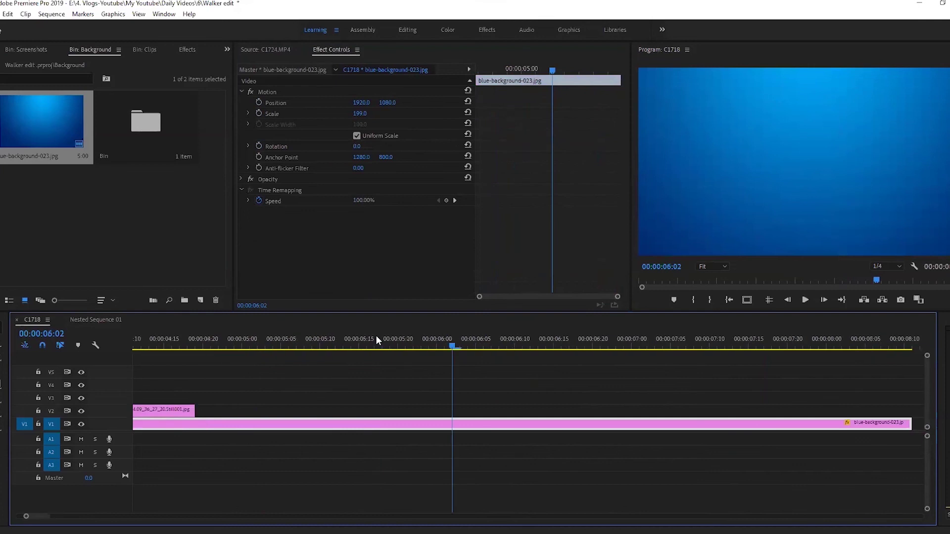
{"action": "left_click_drag", "start_coordinate": [543, 424], "coordinate": [370, 438]}
{"action": "left_click", "coordinate": [349, 348]}
{"action": "key", "text": "minus"}
{"action": "key", "text": "equal"}
{"action": "key", "text": "equal"}
{"action": "key", "text": "equal"}
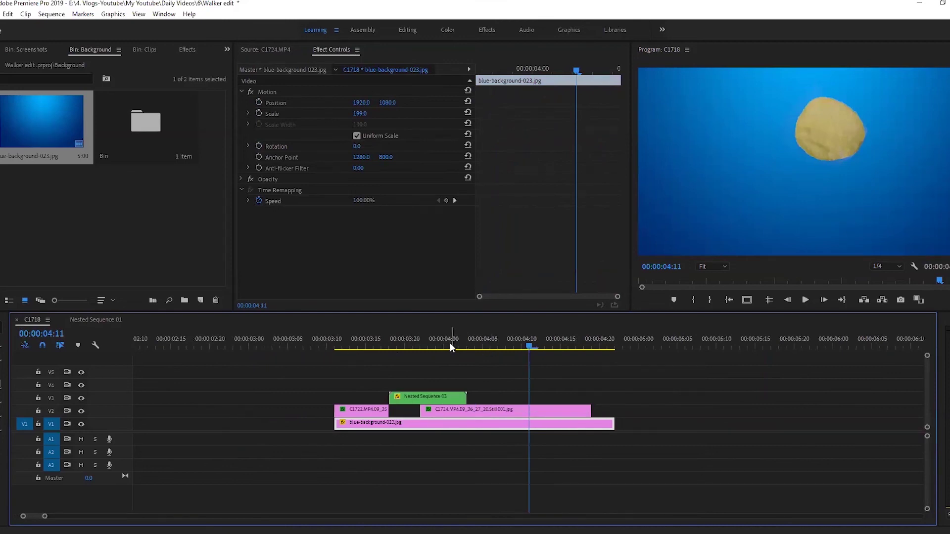
Apply Directional Blur to Nested Sequence 04 on V2, with Direction 57° and Blur Length 14
{"action": "mouse_move", "coordinate": [439, 343]}
{"action": "left_mouse_down"}
{"action": "mouse_move", "coordinate": [463, 343]}
{"action": "mouse_move", "coordinate": [424, 347]}
{"action": "left_mouse_up"}
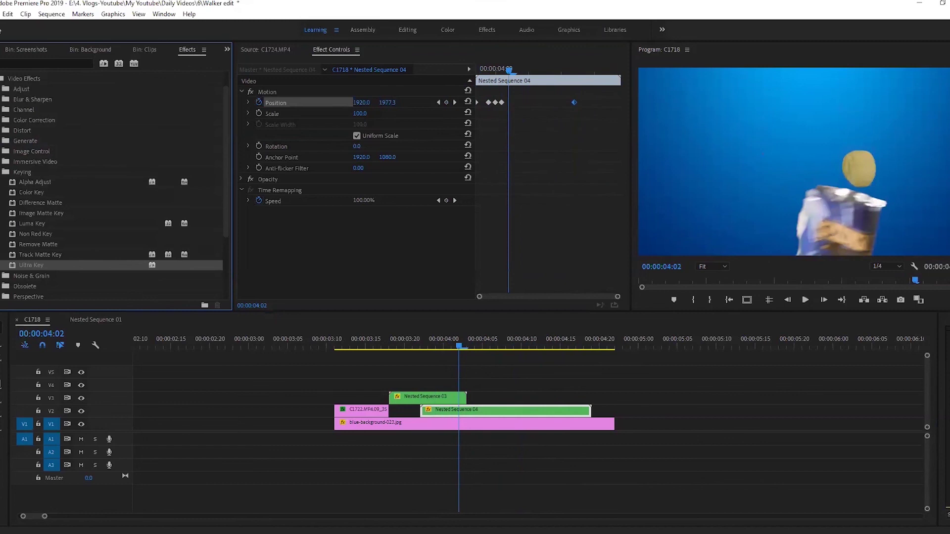
{"action": "left_click", "coordinate": [20, 99]}
{"action": "left_click", "coordinate": [37, 140]}
{"action": "left_click_drag", "start_coordinate": [37, 141], "coordinate": [376, 233]}
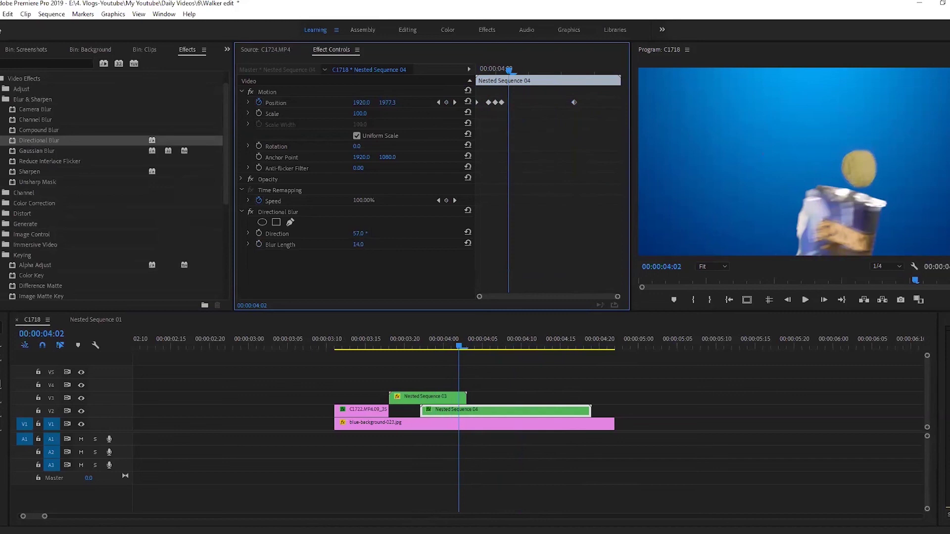
Set the Blur Length to 34 and start keyframing Direction and Blur Length at 00:00:04:01
{"action": "left_click_drag", "start_coordinate": [357, 245], "coordinate": [367, 245]}
{"action": "left_click_drag", "start_coordinate": [507, 73], "coordinate": [502, 75]}
{"action": "left_click", "coordinate": [258, 244]}
{"action": "left_click", "coordinate": [258, 236]}
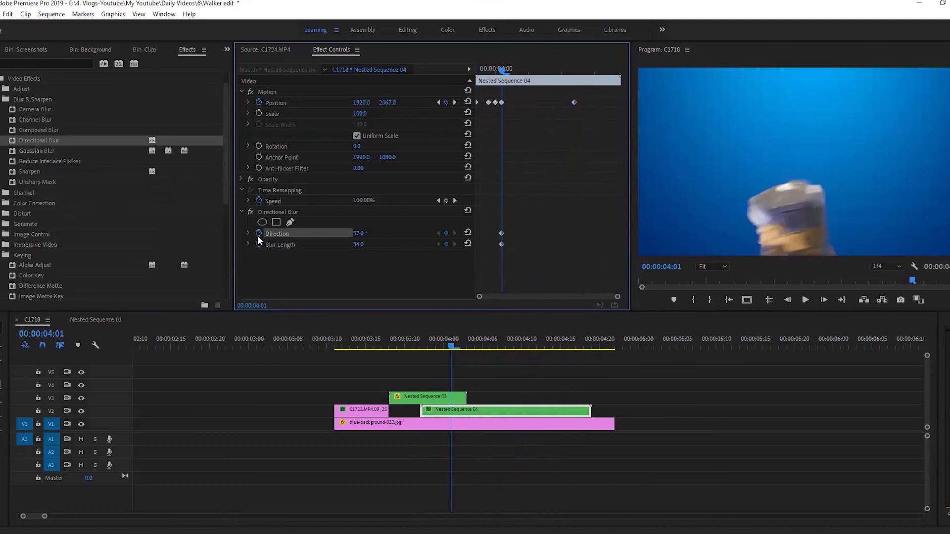
Keyframe the Directional Blur's Direction at 103° at 00:00:04:06 on Nested Sequence 04
{"action": "key", "text": "Right"}
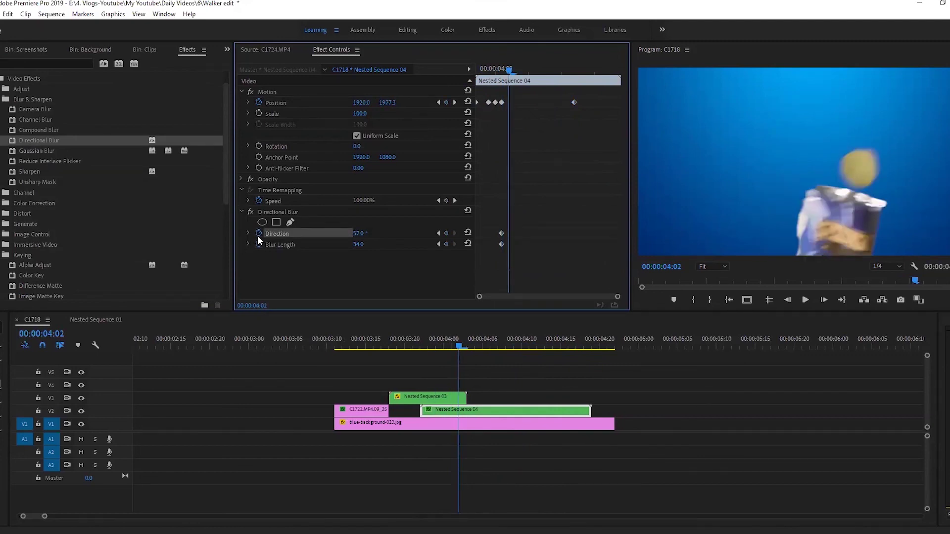
{"action": "key", "text": "Right"}
{"action": "key", "text": "Right"}
{"action": "key", "text": "Right"}
{"action": "key", "text": "Right"}
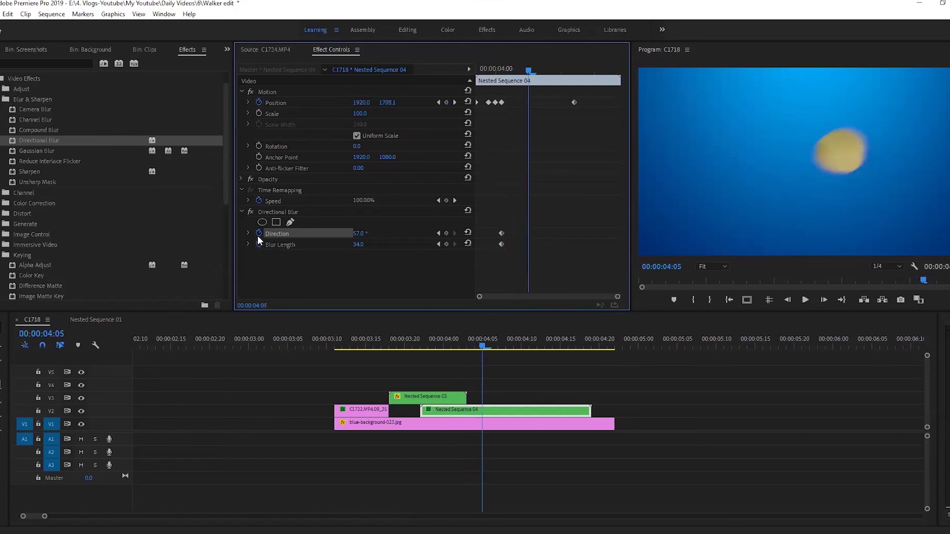
{"action": "left_click_drag", "start_coordinate": [368, 237], "coordinate": [391, 236]}
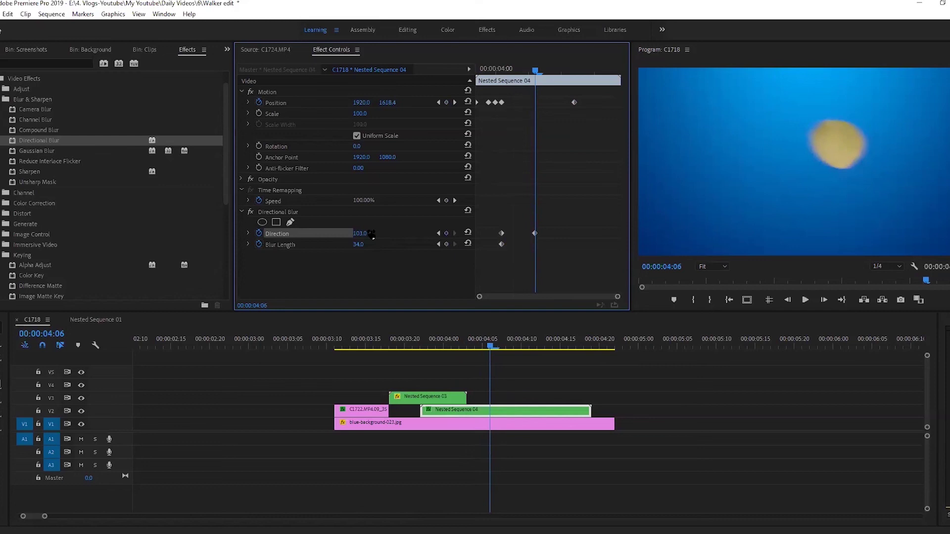
Keyframe the blur Direction at 142° at 00:00:04:11 to follow the crisp's rotation
{"action": "key", "text": "Right"}
{"action": "key", "text": "Right"}
{"action": "key", "text": "Right"}
{"action": "key", "text": "Right"}
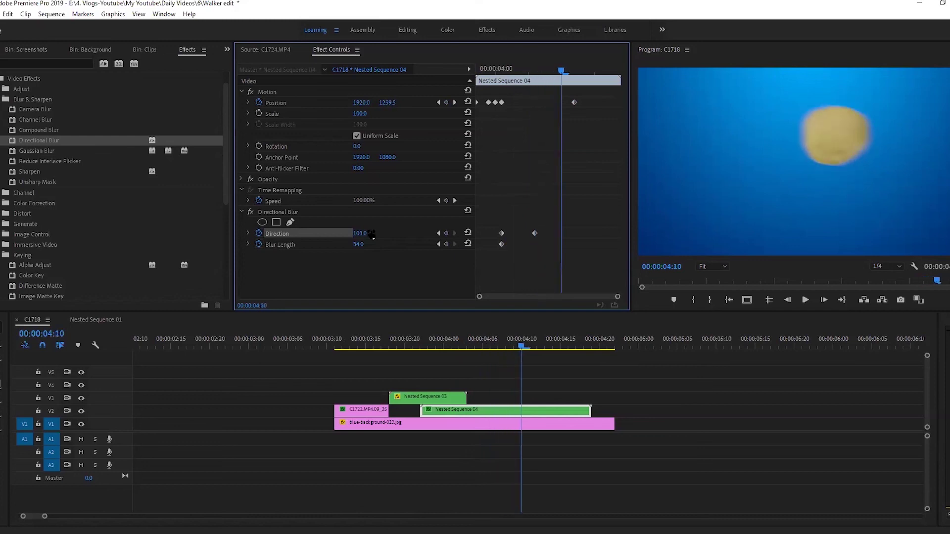
{"action": "key", "text": "Right"}
{"action": "left_click_drag", "start_coordinate": [371, 234], "coordinate": [386, 234]}
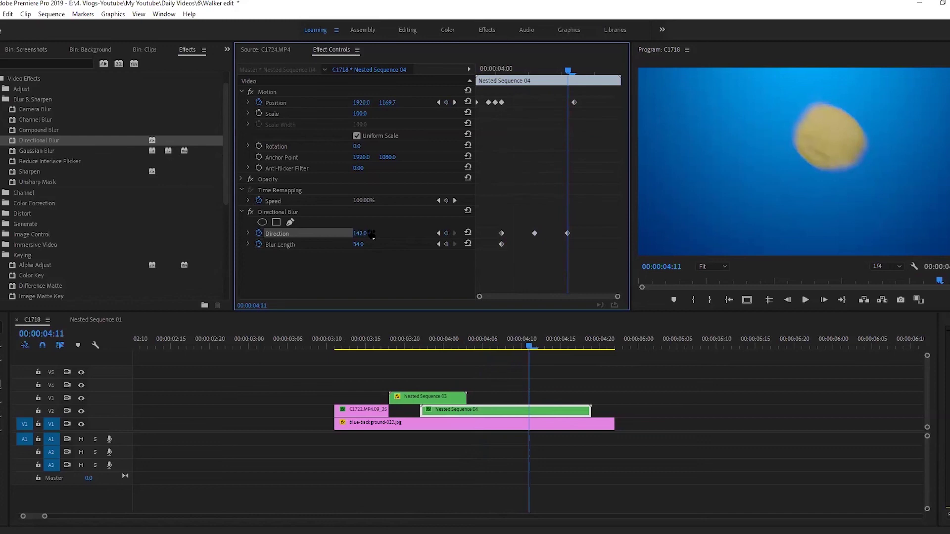
Keyframe the blur Direction at 196° at 00:00:04:16 on Nested Sequence 04
{"action": "key", "text": "Right"}
{"action": "key", "text": "Right"}
{"action": "key", "text": "Right"}
{"action": "key", "text": "Right"}
{"action": "key", "text": "Right"}
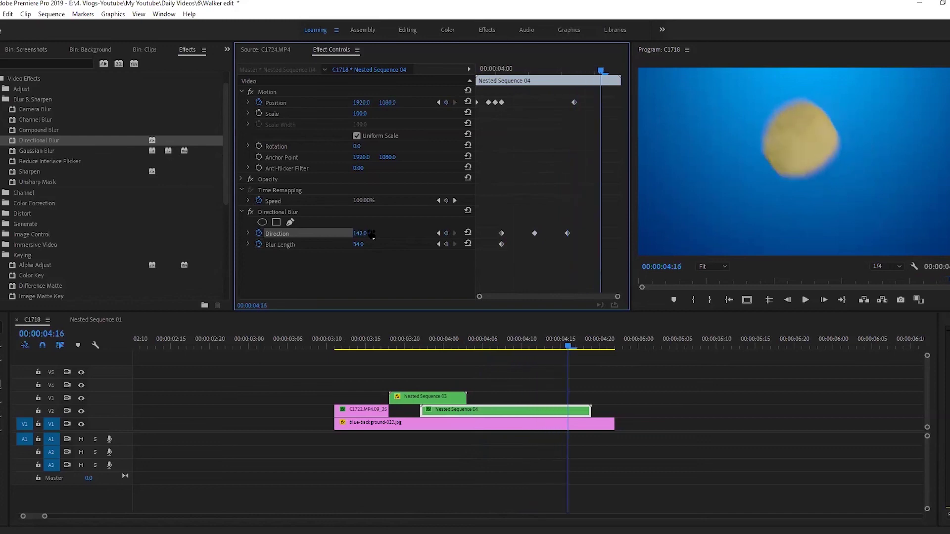
{"action": "left_click_drag", "start_coordinate": [372, 234], "coordinate": [399, 234]}
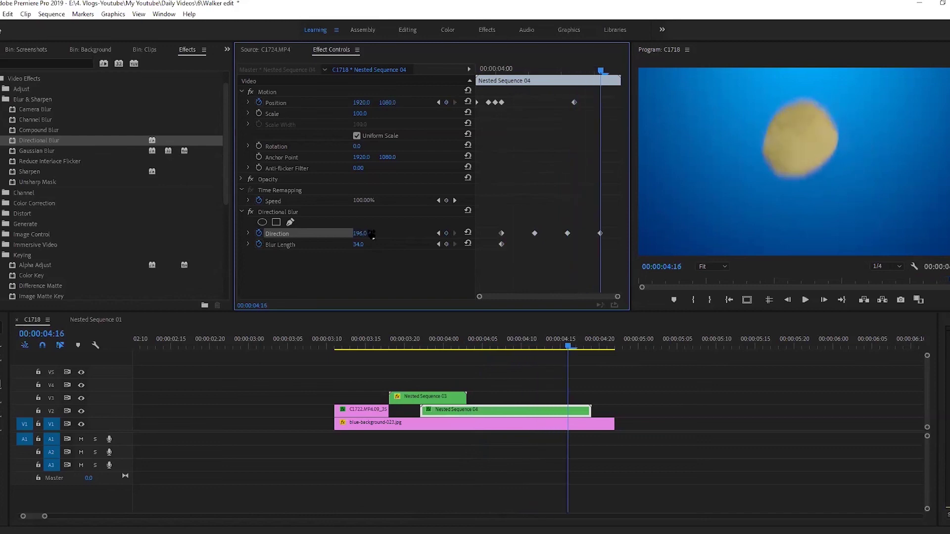
Preview the blur from 00:00:04:02 and keyframe the Blur Length down to almost nothing at 00:00:04:11
{"action": "left_click_drag", "start_coordinate": [608, 68], "coordinate": [507, 75]}
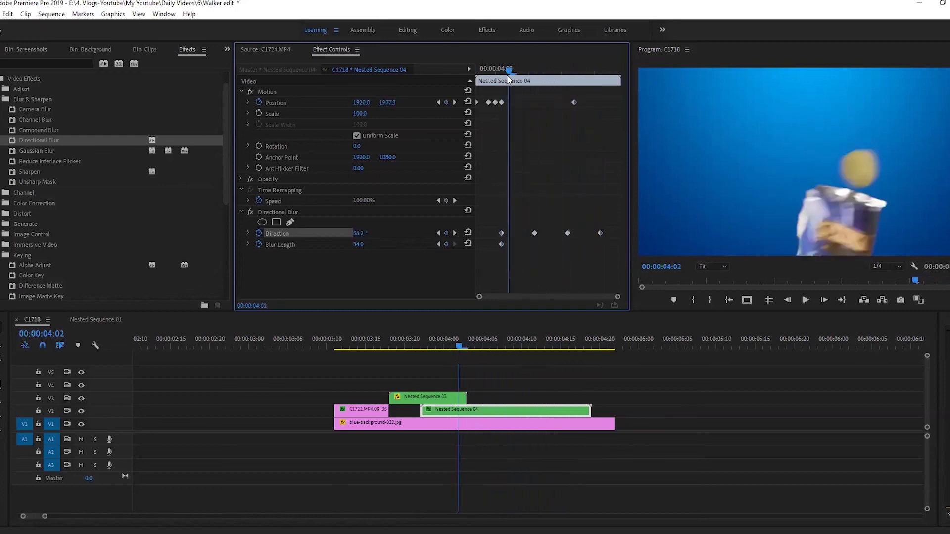
{"action": "key", "text": "space"}
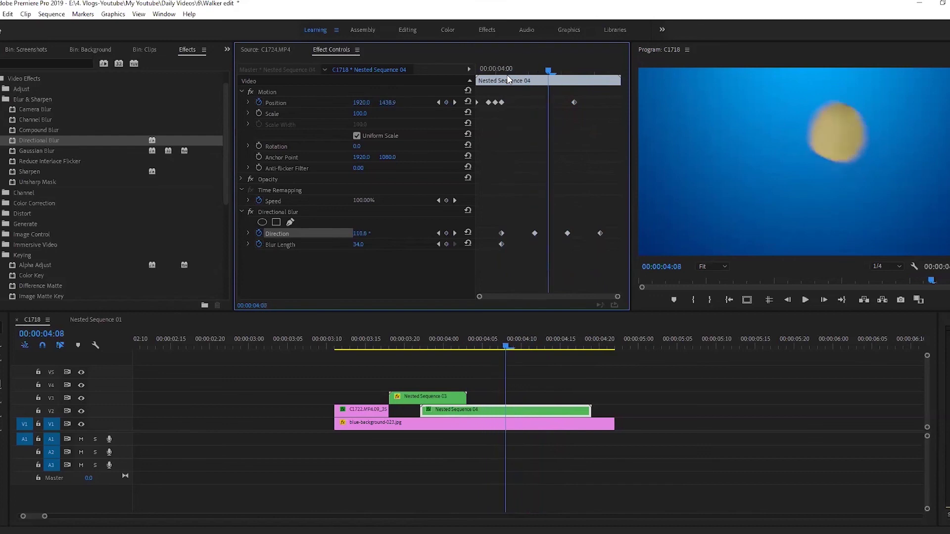
{"action": "key", "text": "Right"}
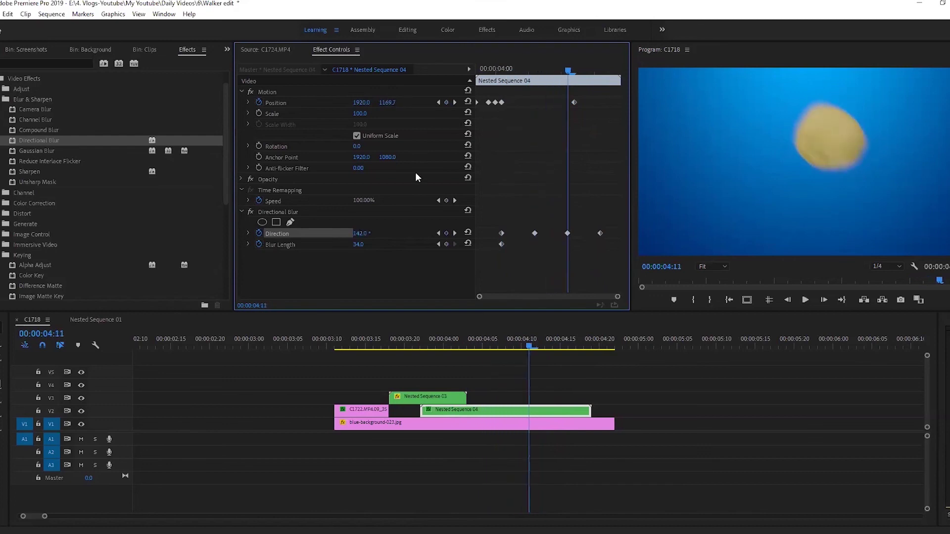
{"action": "left_click_drag", "start_coordinate": [360, 247], "coordinate": [344, 247]}
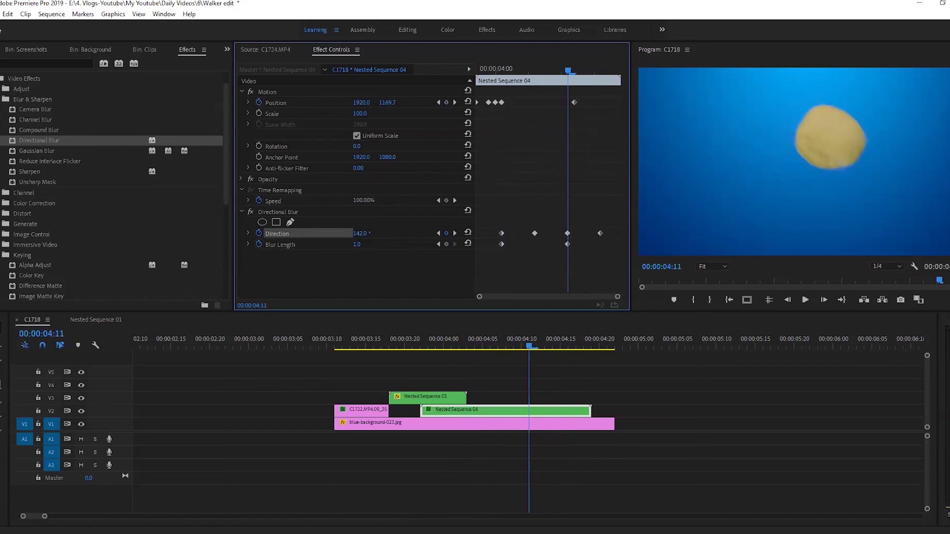
{"action": "left_click", "coordinate": [360, 245]}
{"action": "type", "text": "2"}
{"action": "key", "text": "Return"}
{"action": "mouse_move", "coordinate": [567, 71]}
{"action": "left_mouse_down"}
{"action": "mouse_move", "coordinate": [506, 69]}
{"action": "mouse_move", "coordinate": [568, 72]}
{"action": "left_mouse_up"}
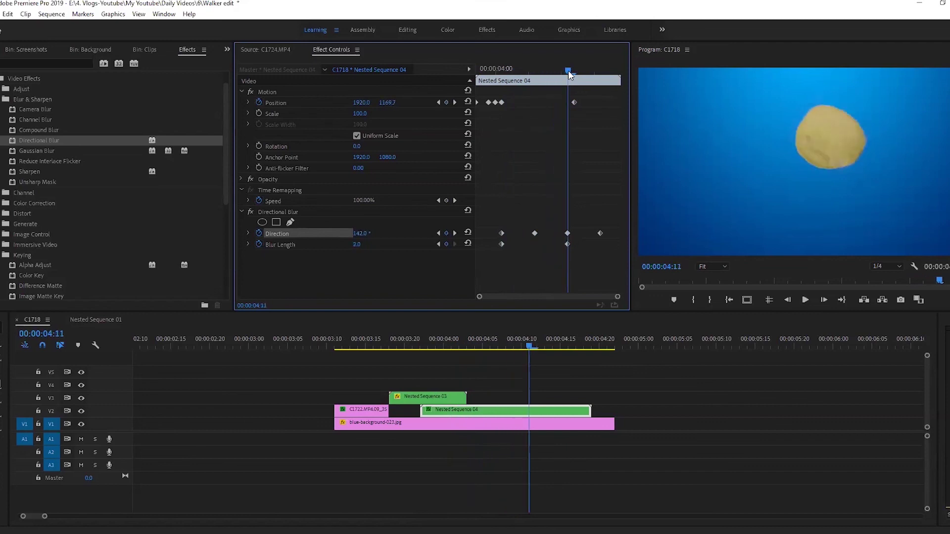
Play back the composite from about 00:00:03:15 and check the crisp's fading blur and the packet's motion at 00:00:03:20
{"action": "left_click", "coordinate": [368, 336]}
{"action": "key", "text": "space"}
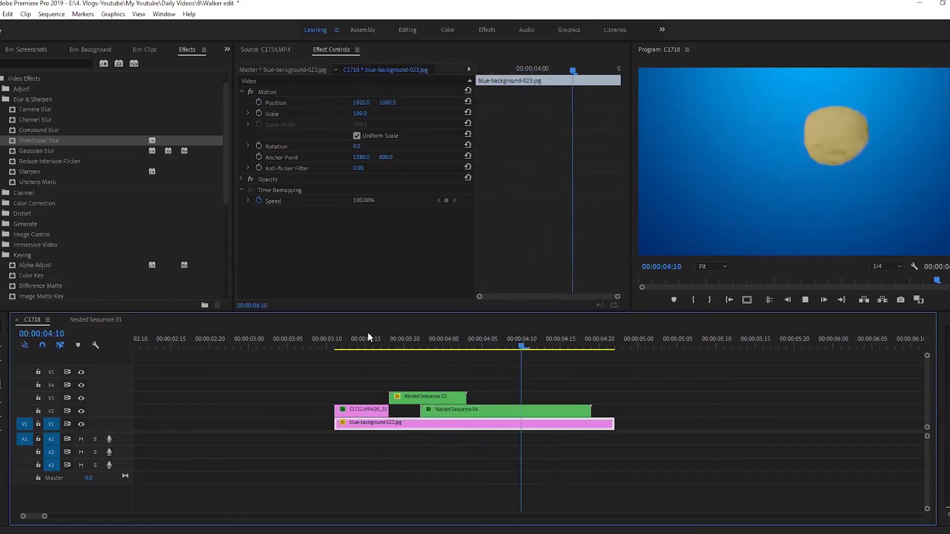
{"action": "left_click", "coordinate": [537, 342]}
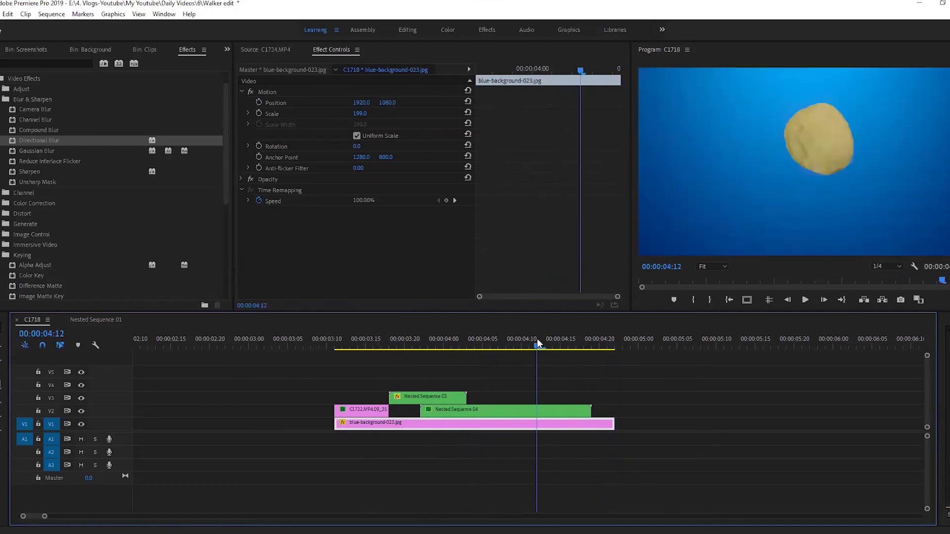
{"action": "key", "text": "minus"}
{"action": "key", "text": "minus"}
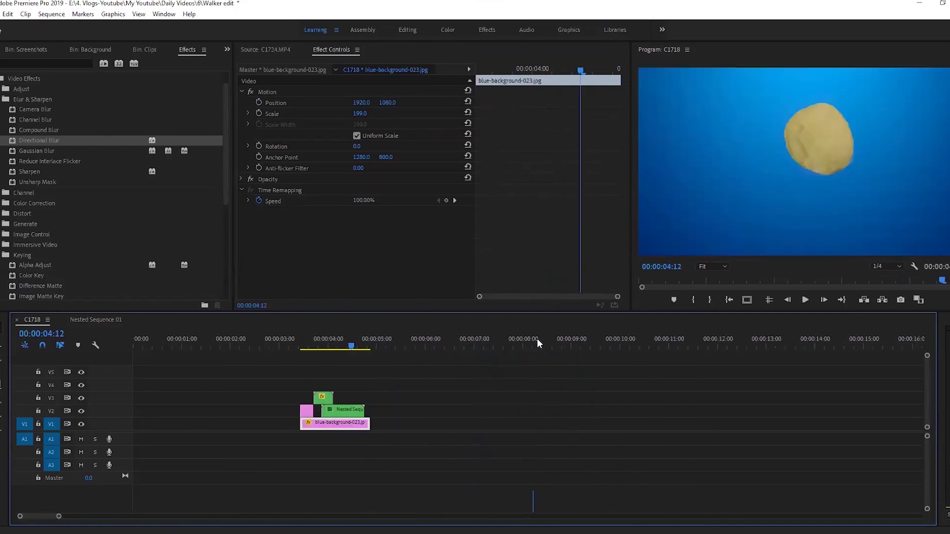
{"action": "left_click_drag", "start_coordinate": [351, 346], "coordinate": [359, 348]}
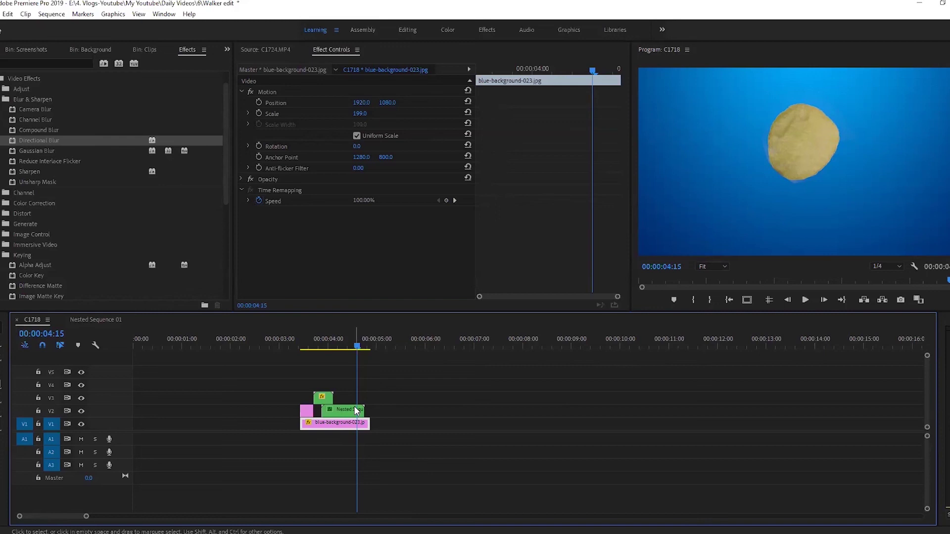
{"action": "left_click", "coordinate": [318, 338]}
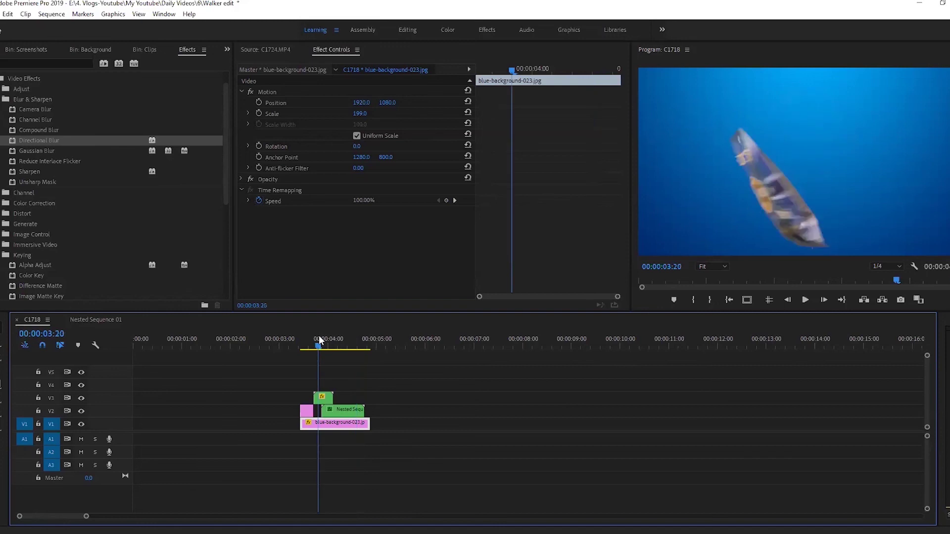